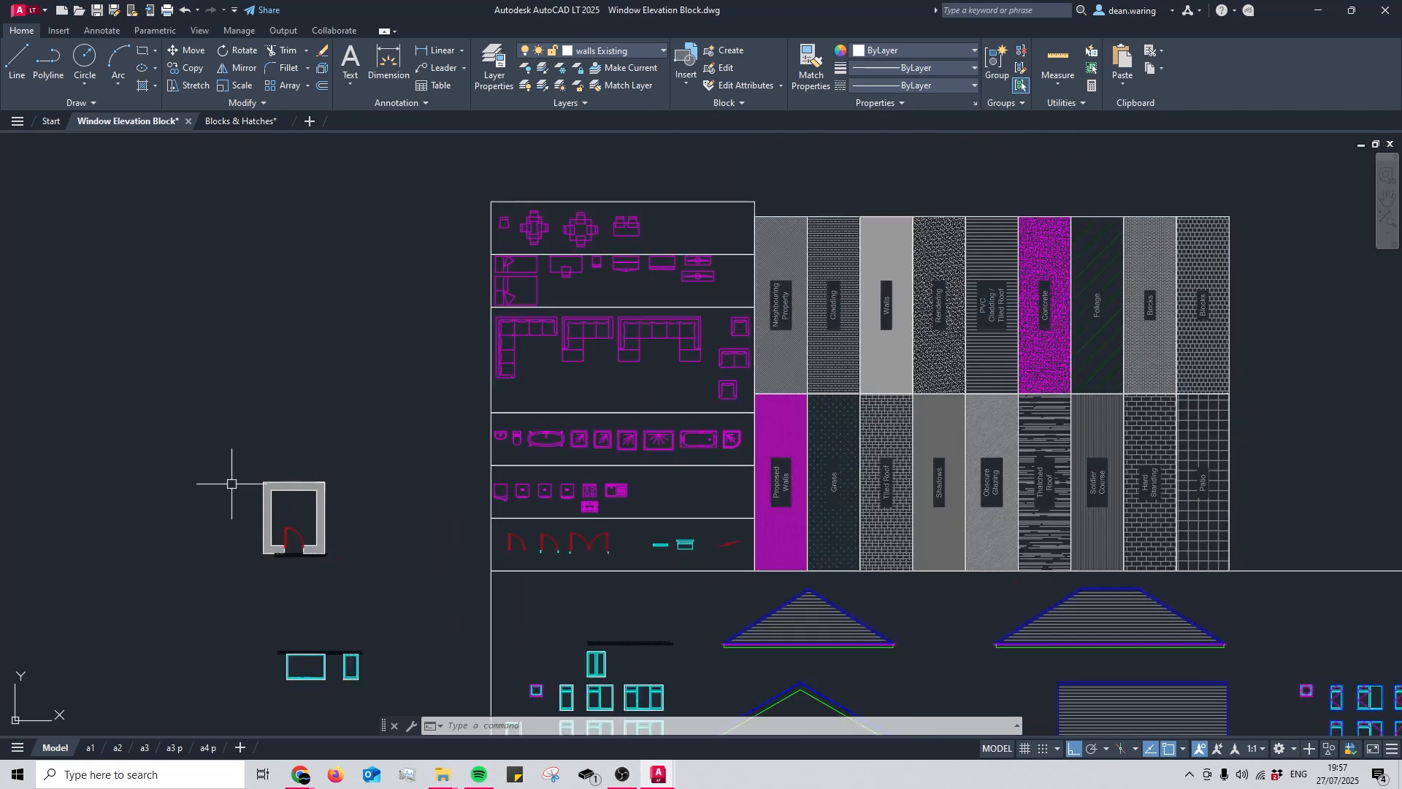
Step: Draw a closed rectangle from four lines in the empty space between the small room plan and the block library
mouse_move(663, 478)
middle_down()
mouse_move(607, 464)
mouse_move(735, 334)
mouse_move(879, 387)
middle_up()
middle_drag(548, 336, 608, 363)
scroll(607, 364, up, 2)
middle_drag(643, 377, 661, 405)
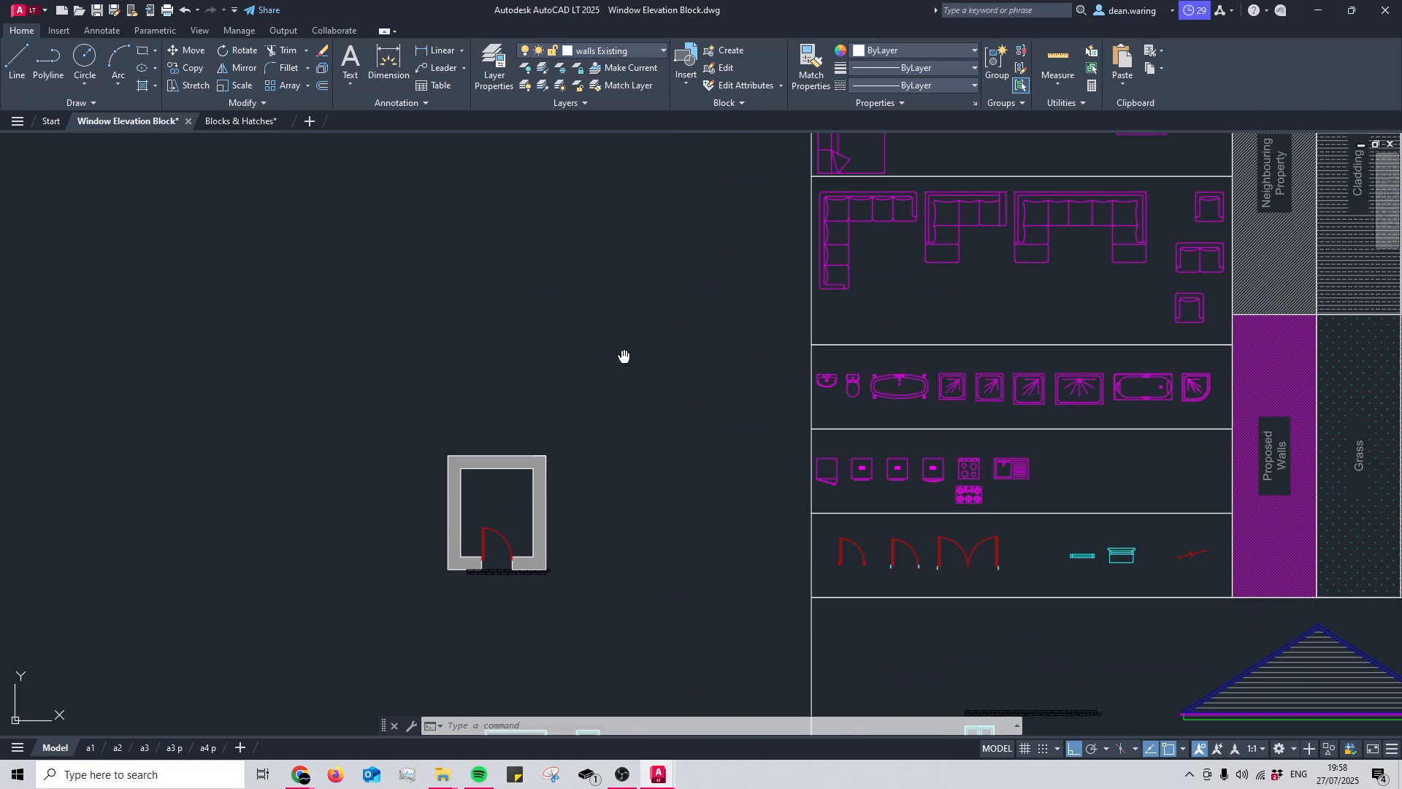
middle_drag(623, 355, 672, 348)
scroll(644, 433, up, 2)
text(l)
key(space)
click(662, 336)
click(663, 226)
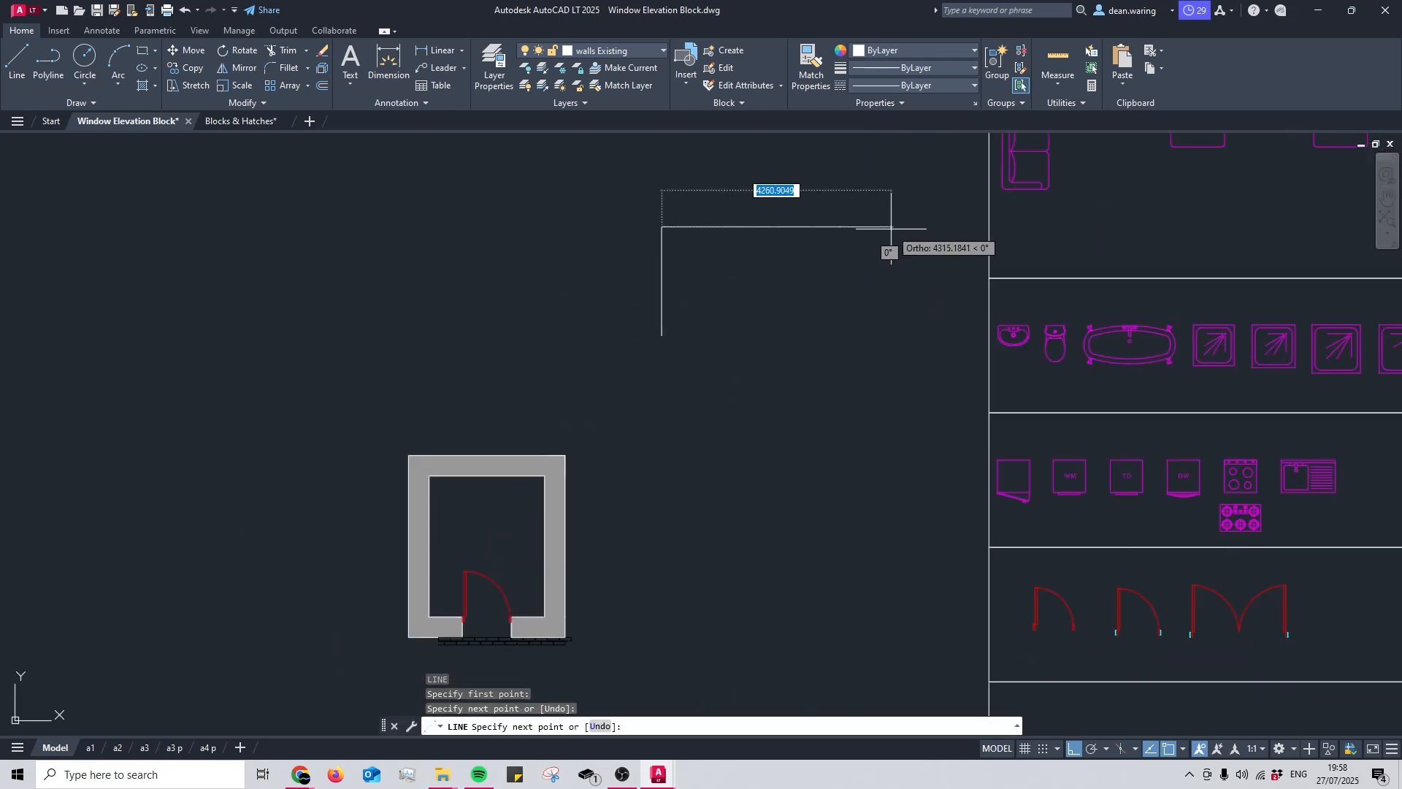
click(833, 260)
click(832, 335)
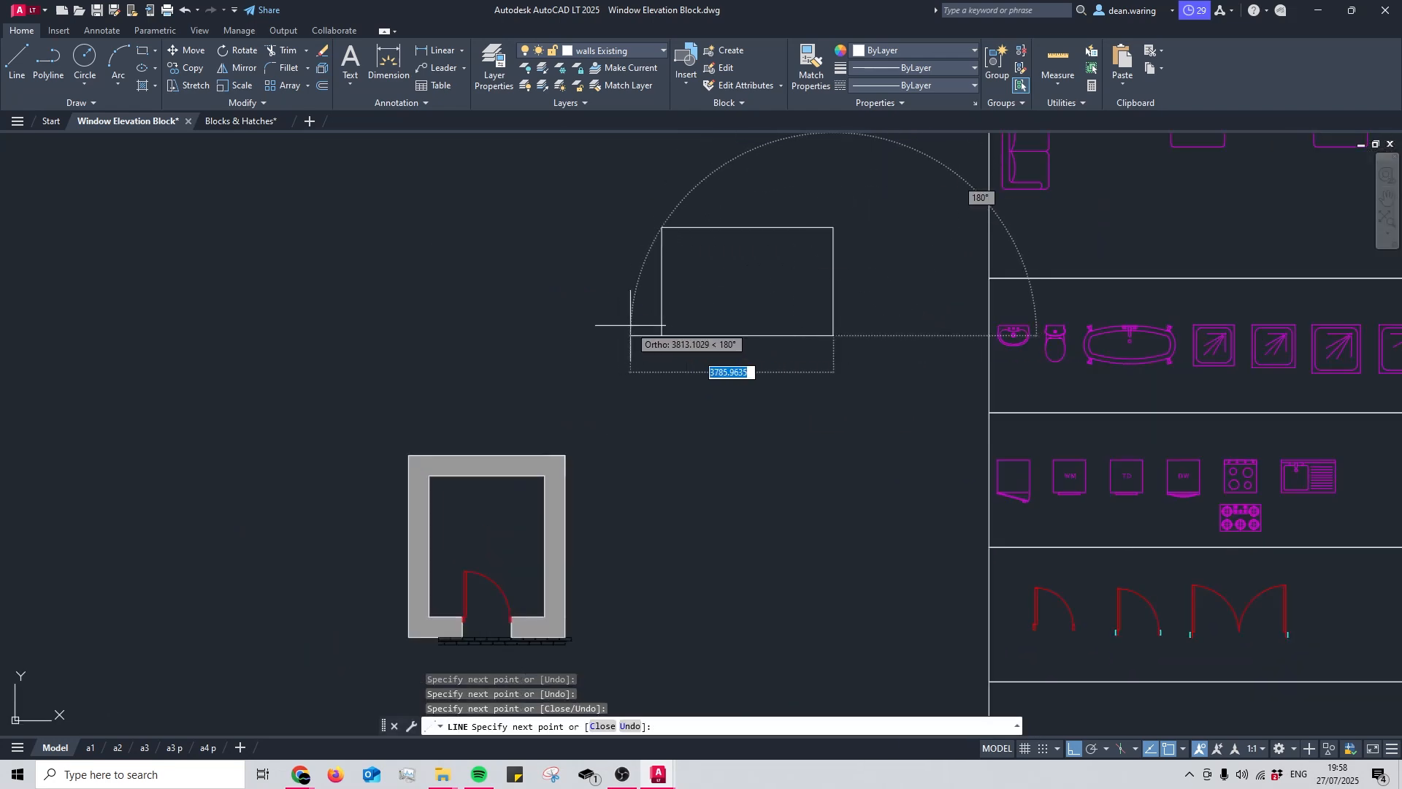
click(662, 336)
key(Escape)
mouse_move(789, 319)
middle_down()
mouse_move(762, 343)
mouse_move(760, 369)
middle_up()
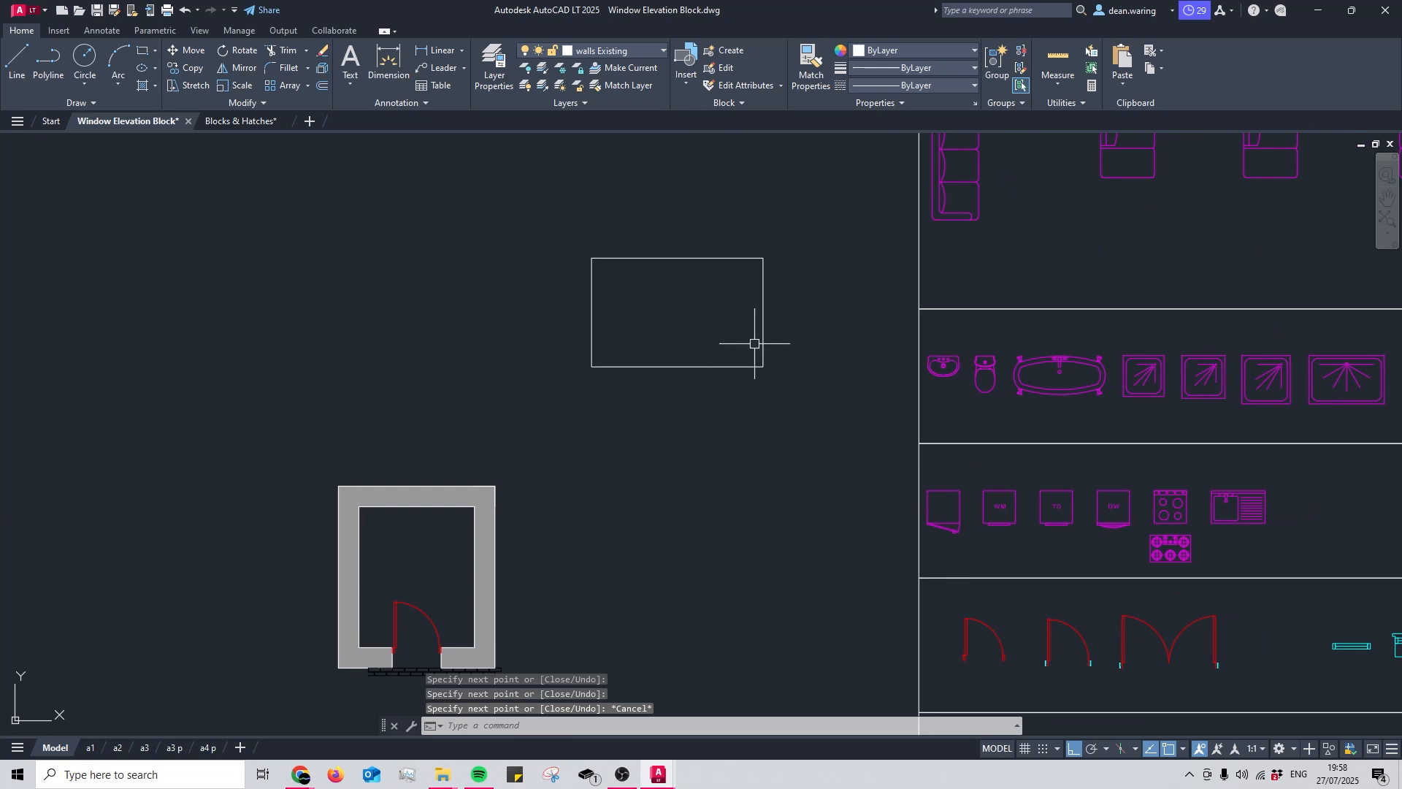
mouse_move(510, 519)
middle_down()
mouse_move(601, 387)
mouse_move(587, 464)
middle_up()
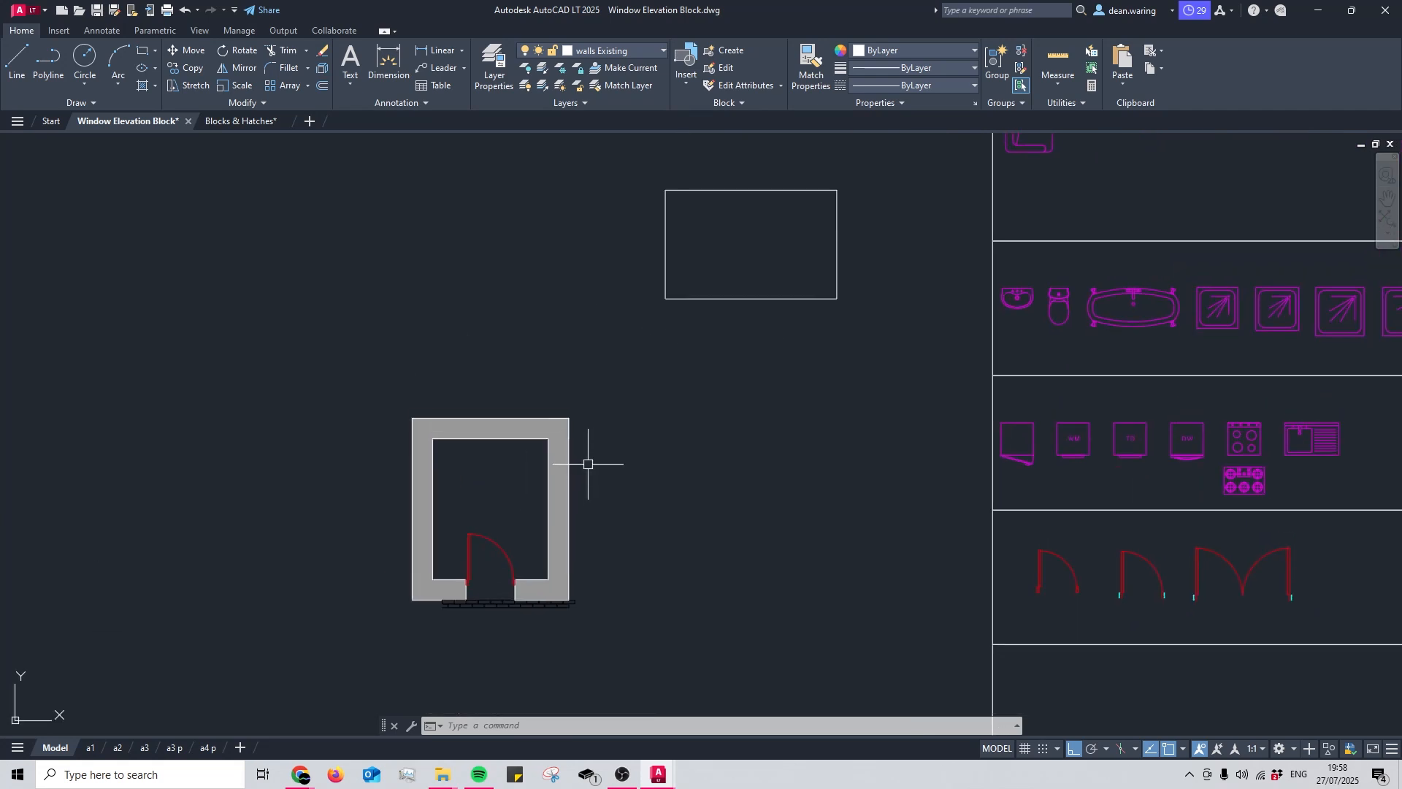
middle_drag(793, 274, 766, 336)
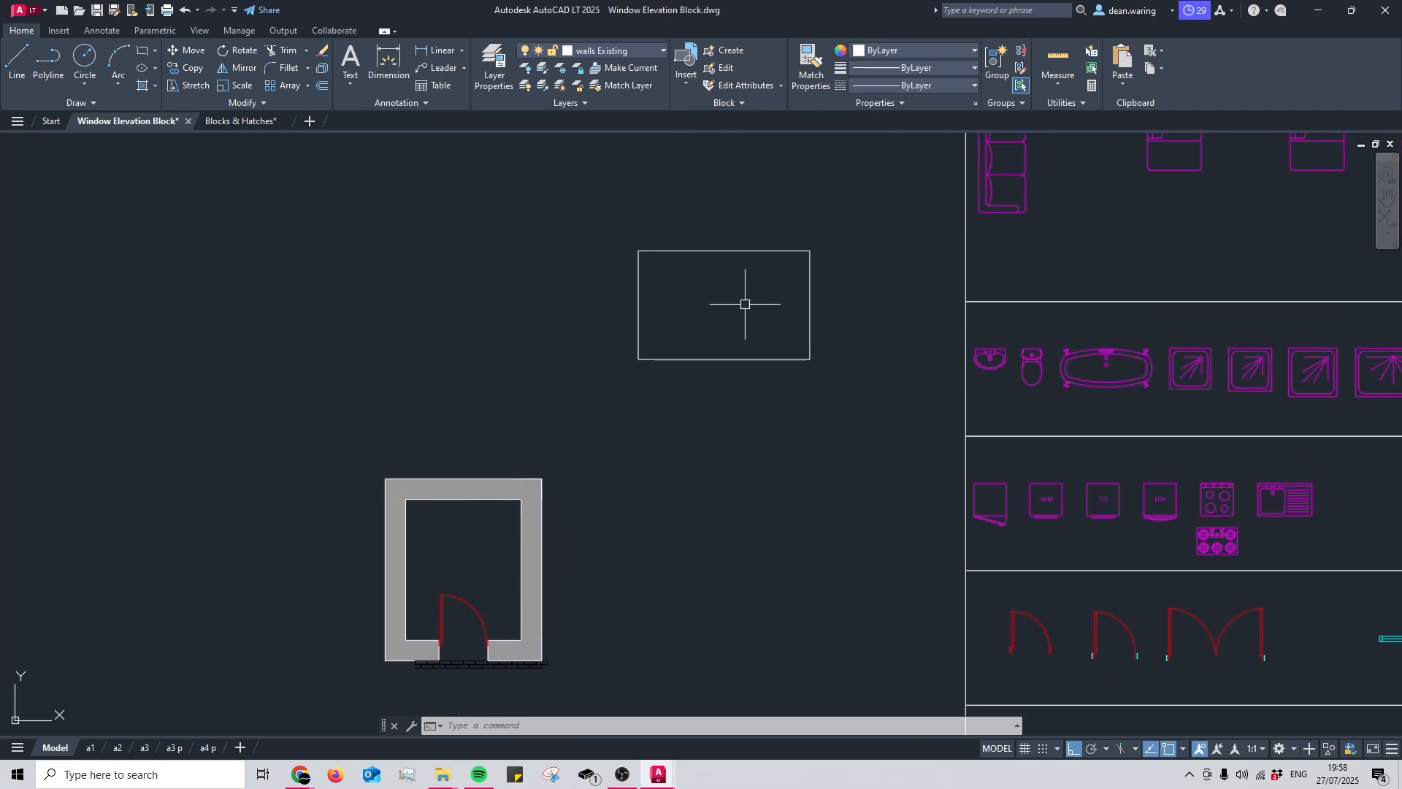
middle_drag(688, 291, 664, 343)
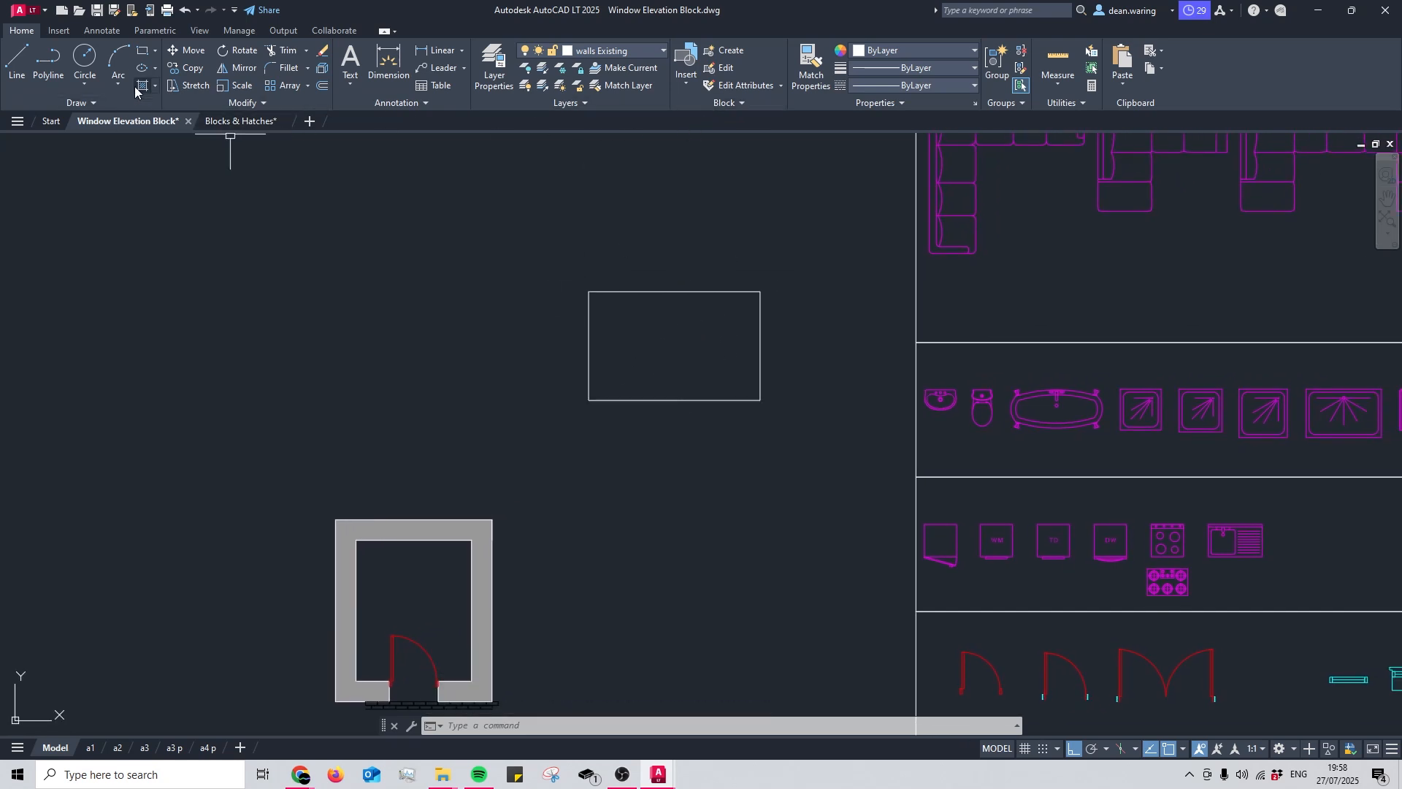
middle_drag(375, 233, 389, 238)
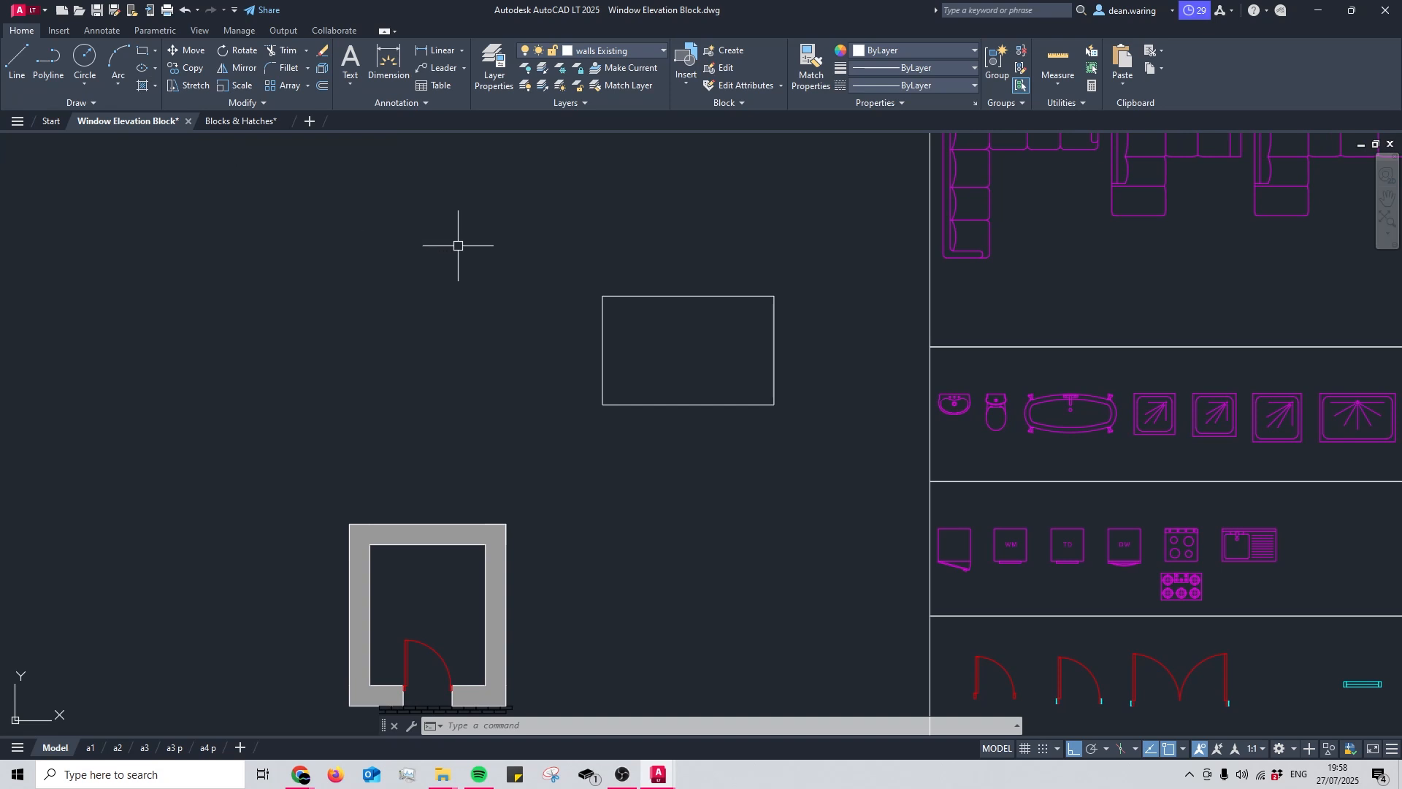
middle_drag(488, 267, 512, 276)
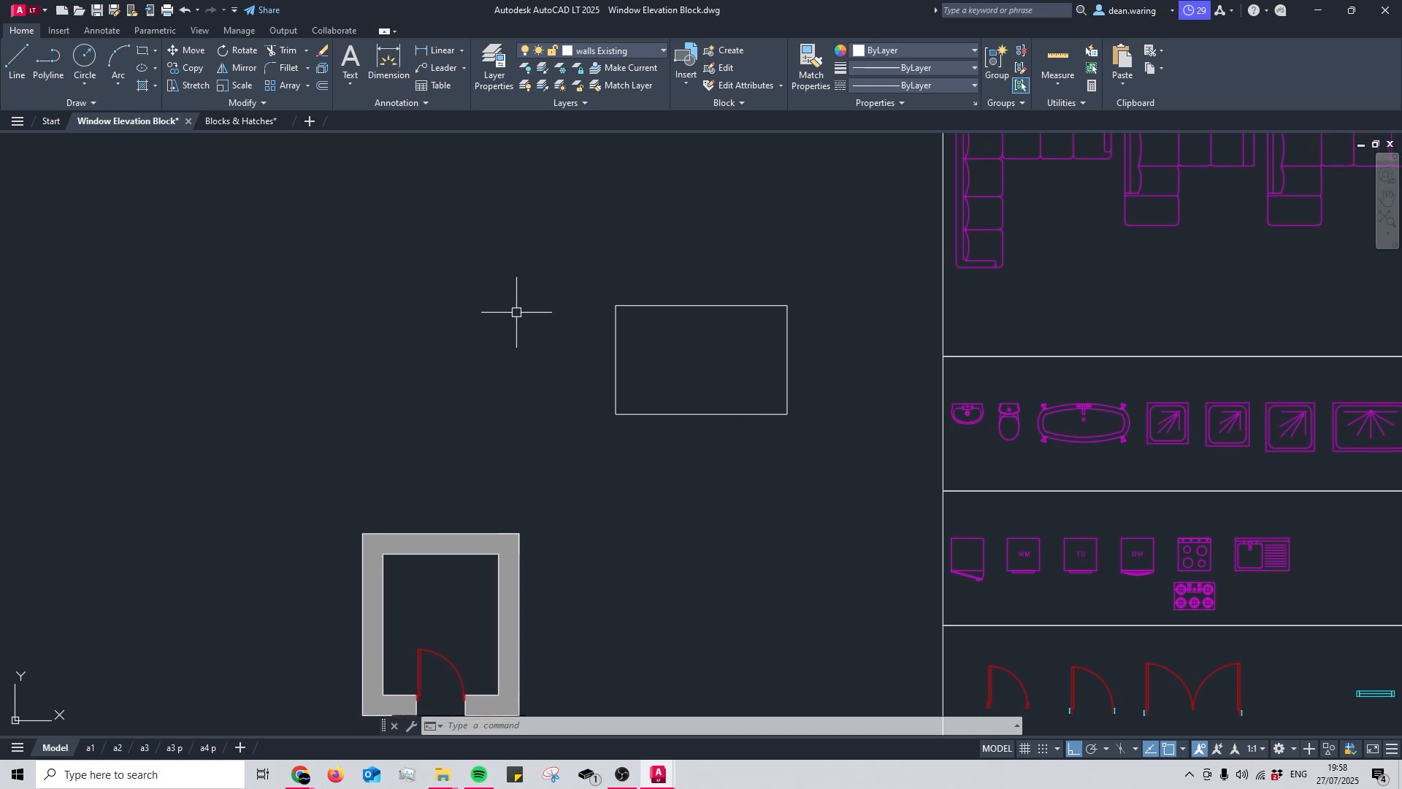
key(Return)
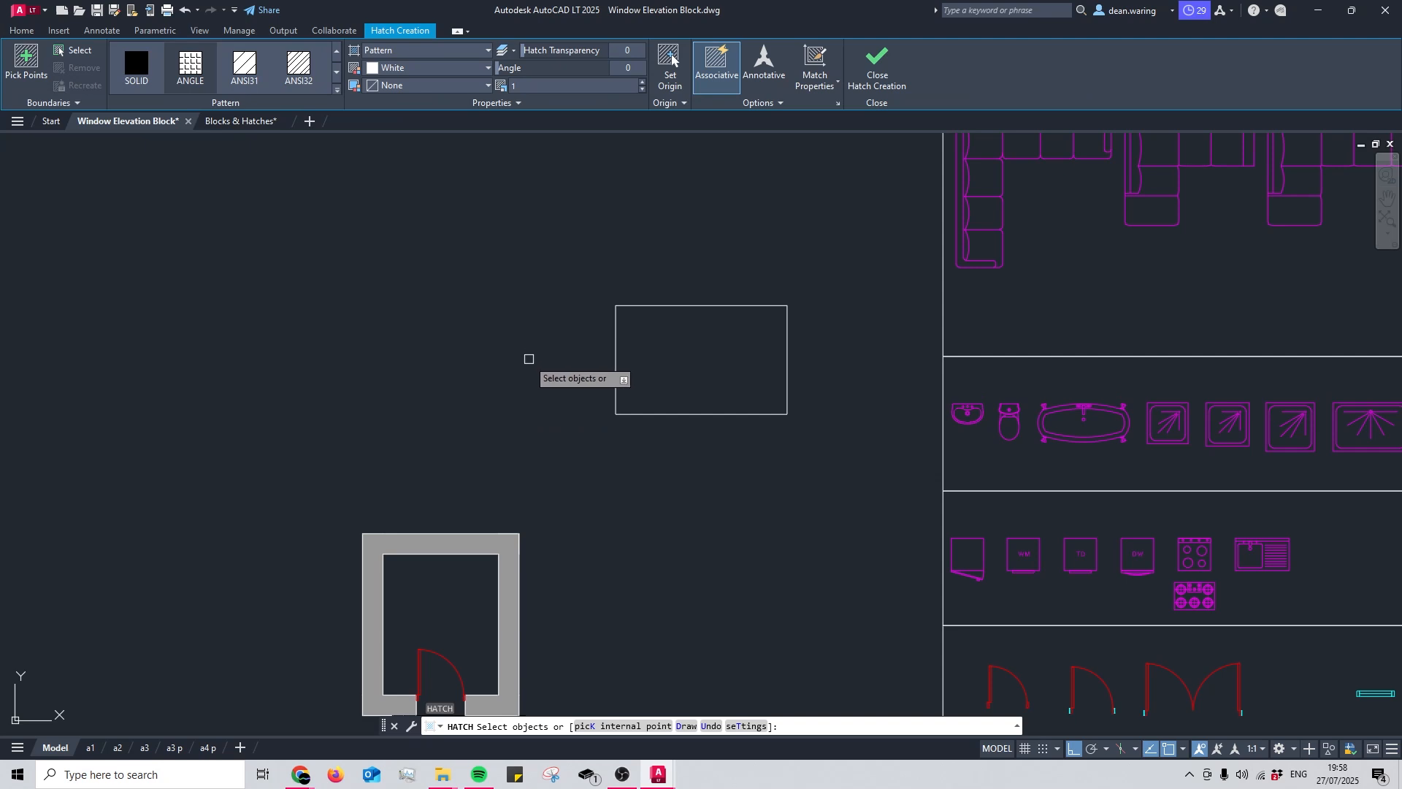
key(Escape)
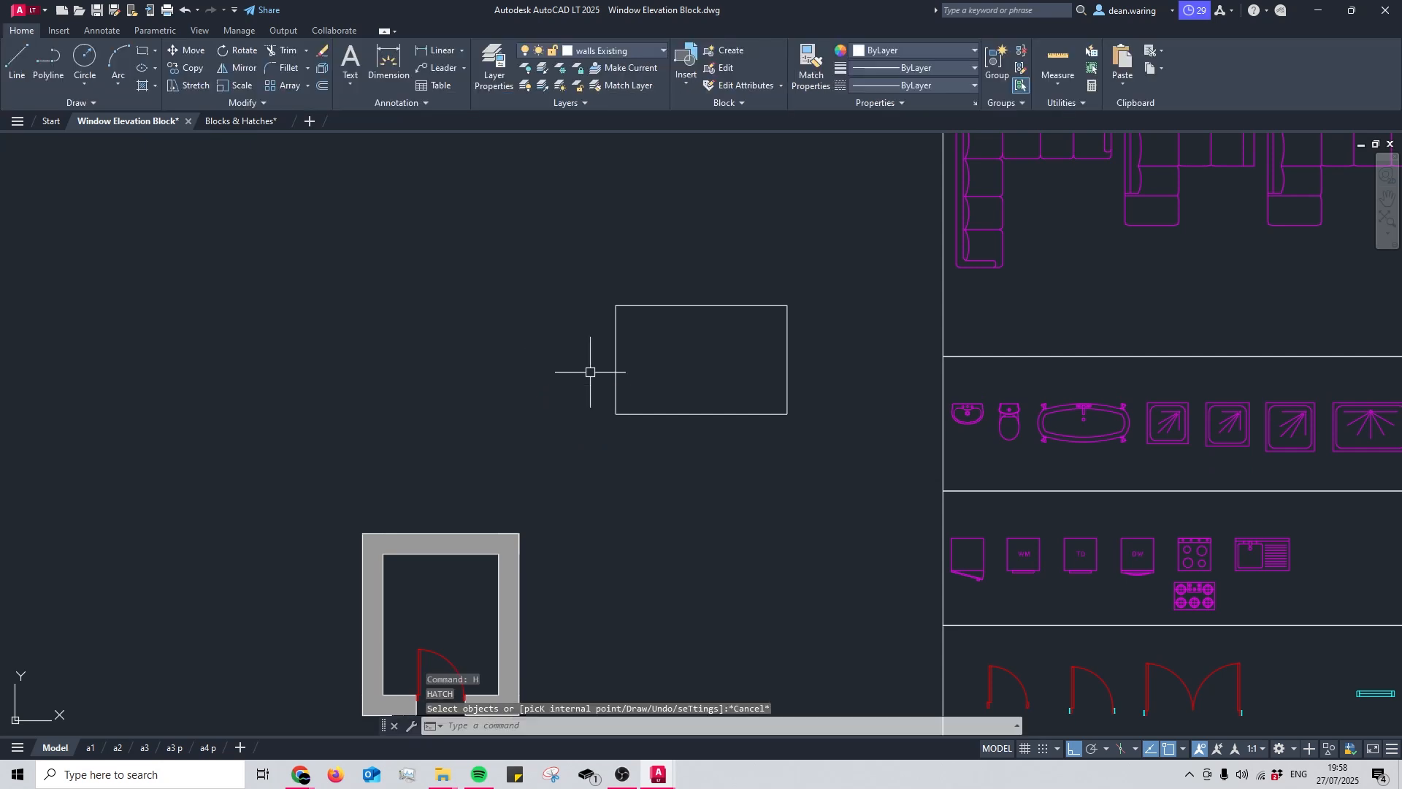
text(h)
key(Return)
key(Escape)
Step: Start a hatch whose boundary is defined by picking an internal point
mouse_move(697, 343)
middle_down()
mouse_move(776, 325)
mouse_move(748, 316)
middle_up()
text(h)
key(Return)
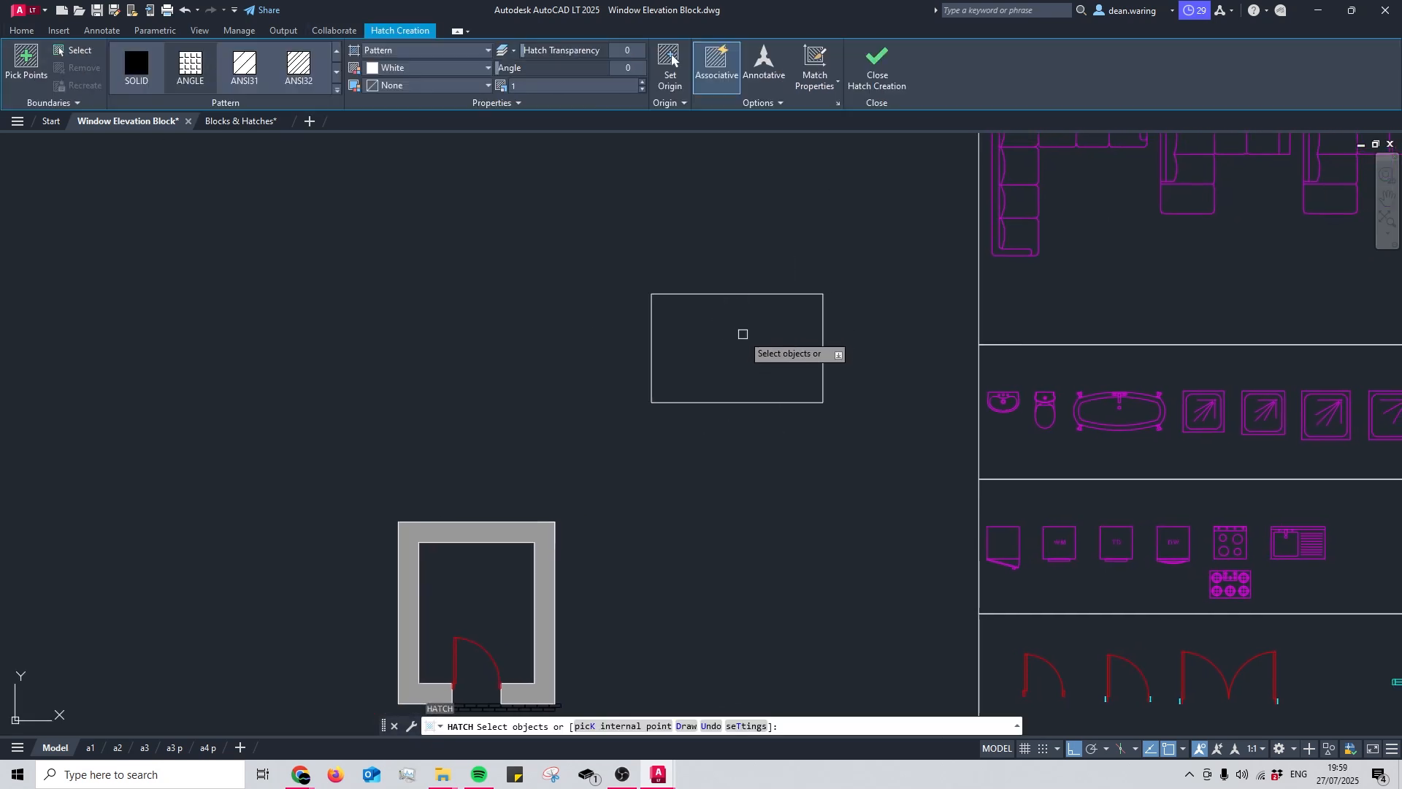
click(33, 73)
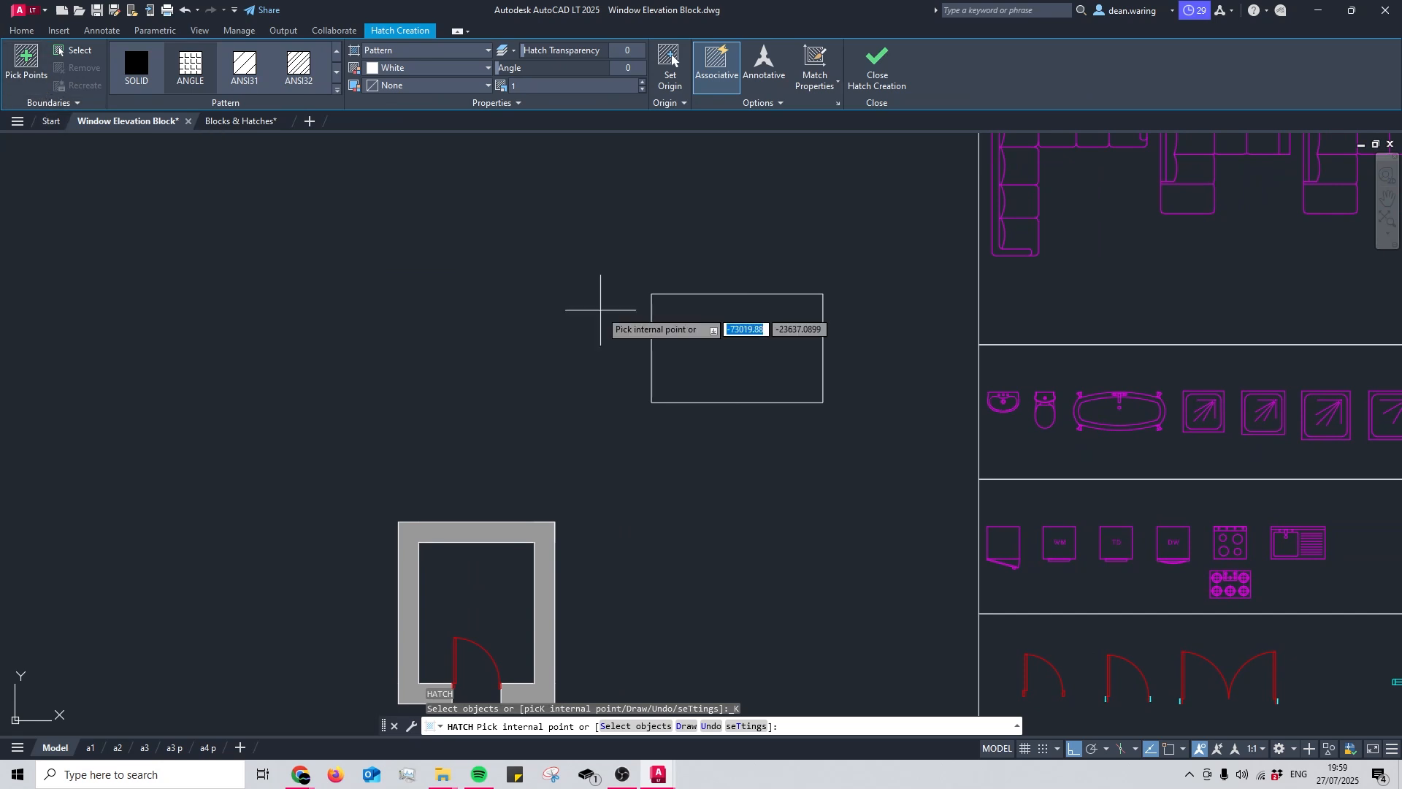
Step: Look through the available hatch patterns and the labelled hatch swatches beside the block library
click(336, 90)
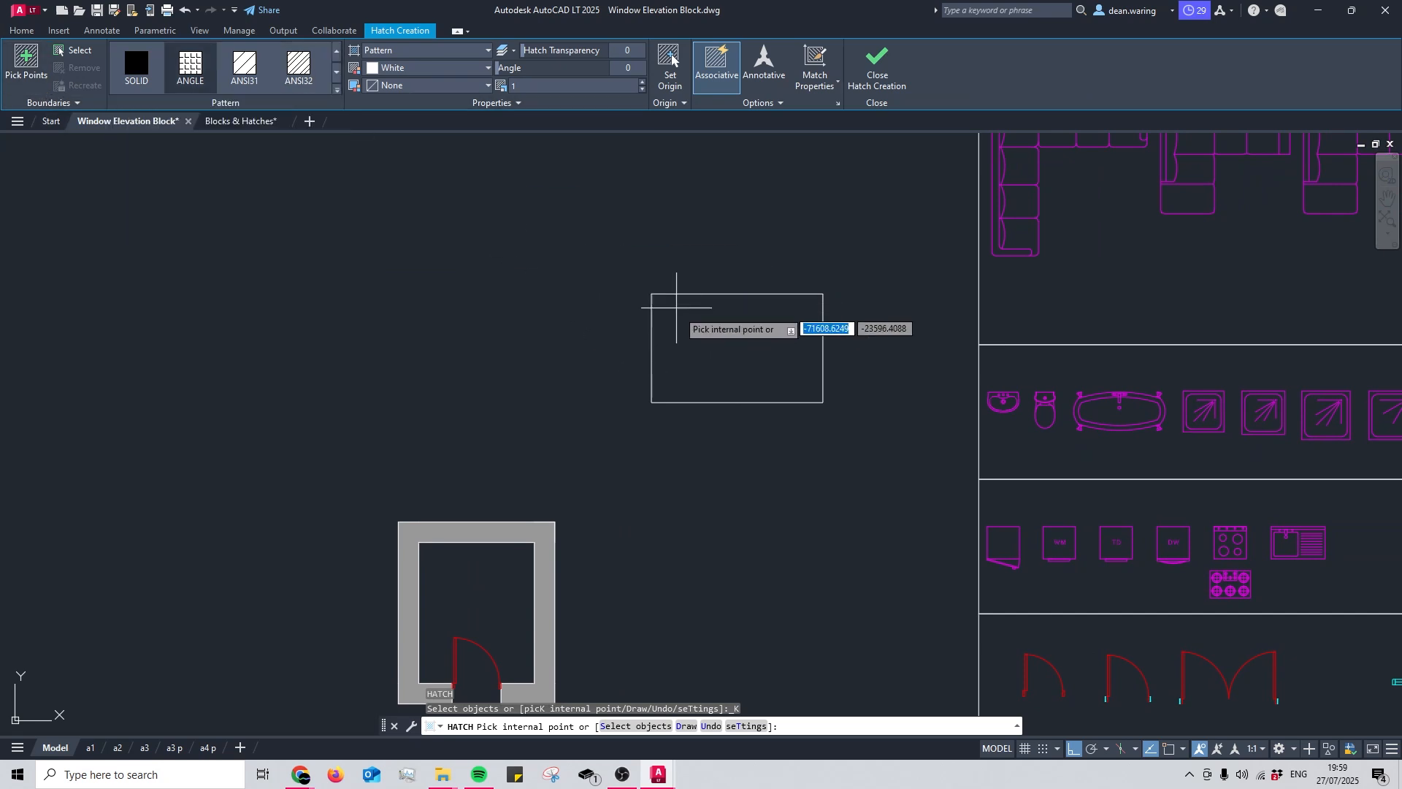
middle_drag(676, 307, 601, 336)
click(336, 90)
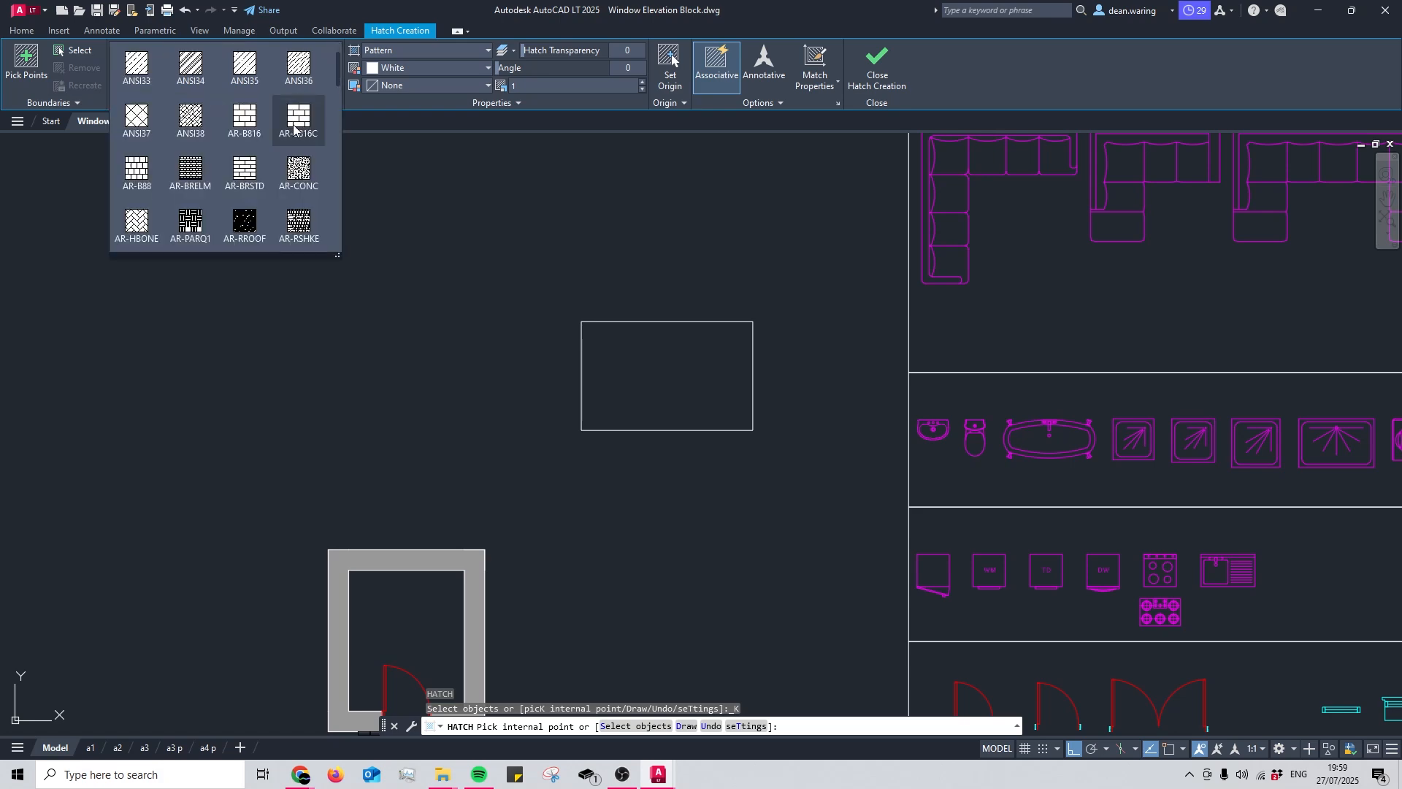
scroll(294, 129, up, 3)
scroll(291, 136, down, 10)
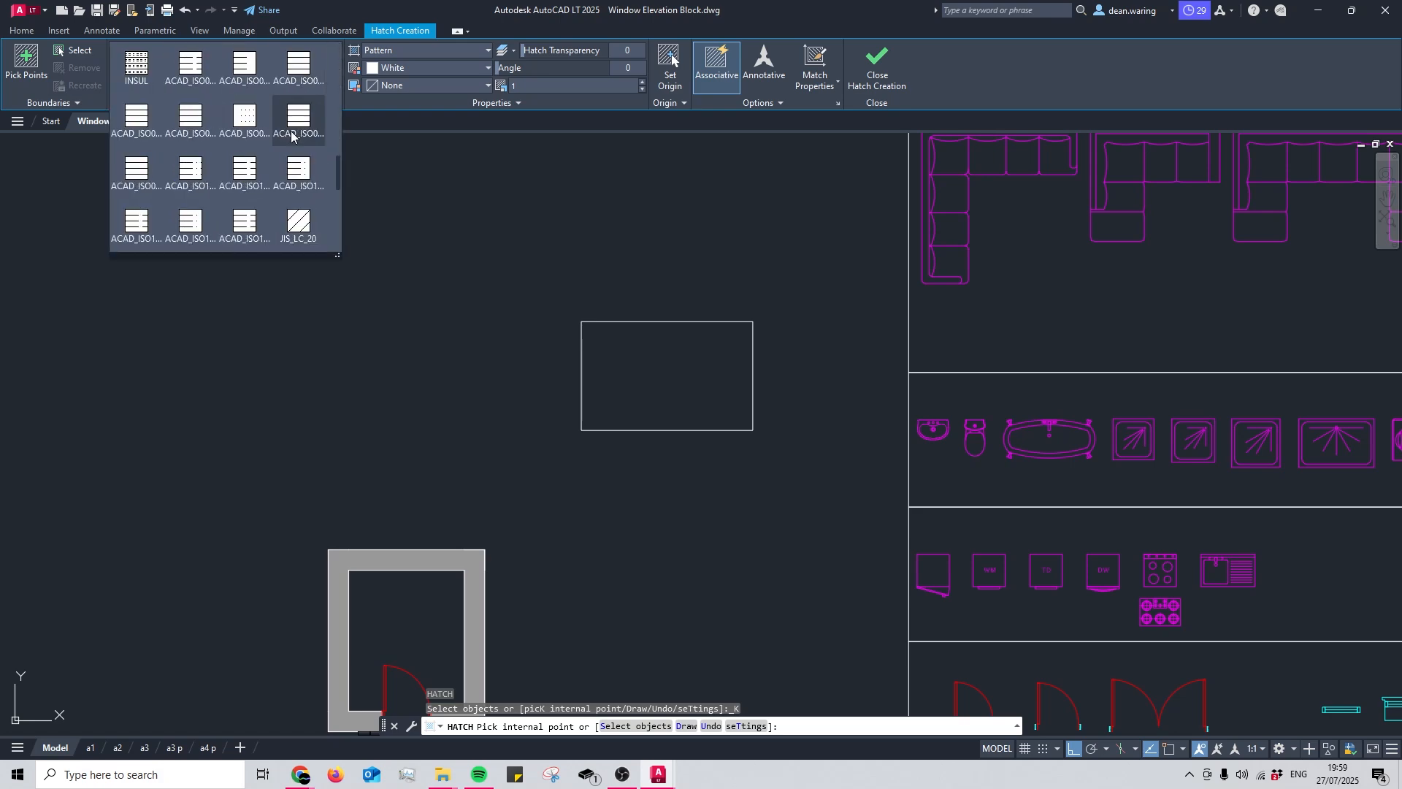
scroll(482, 292, down, 2)
middle_drag(699, 282, 585, 282)
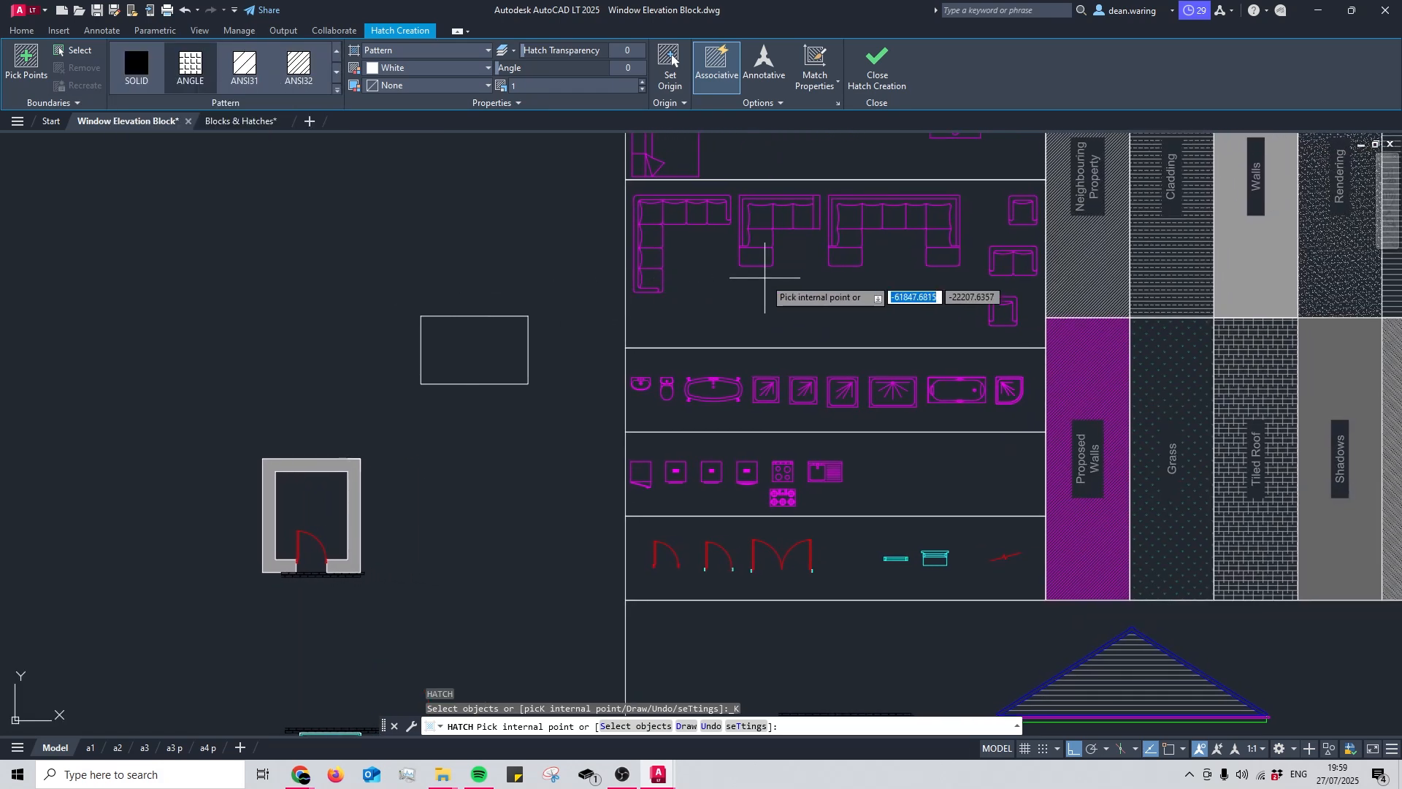
middle_drag(764, 278, 610, 300)
middle_drag(809, 296, 699, 330)
scroll(699, 329, down, 2)
middle_drag(699, 329, 640, 355)
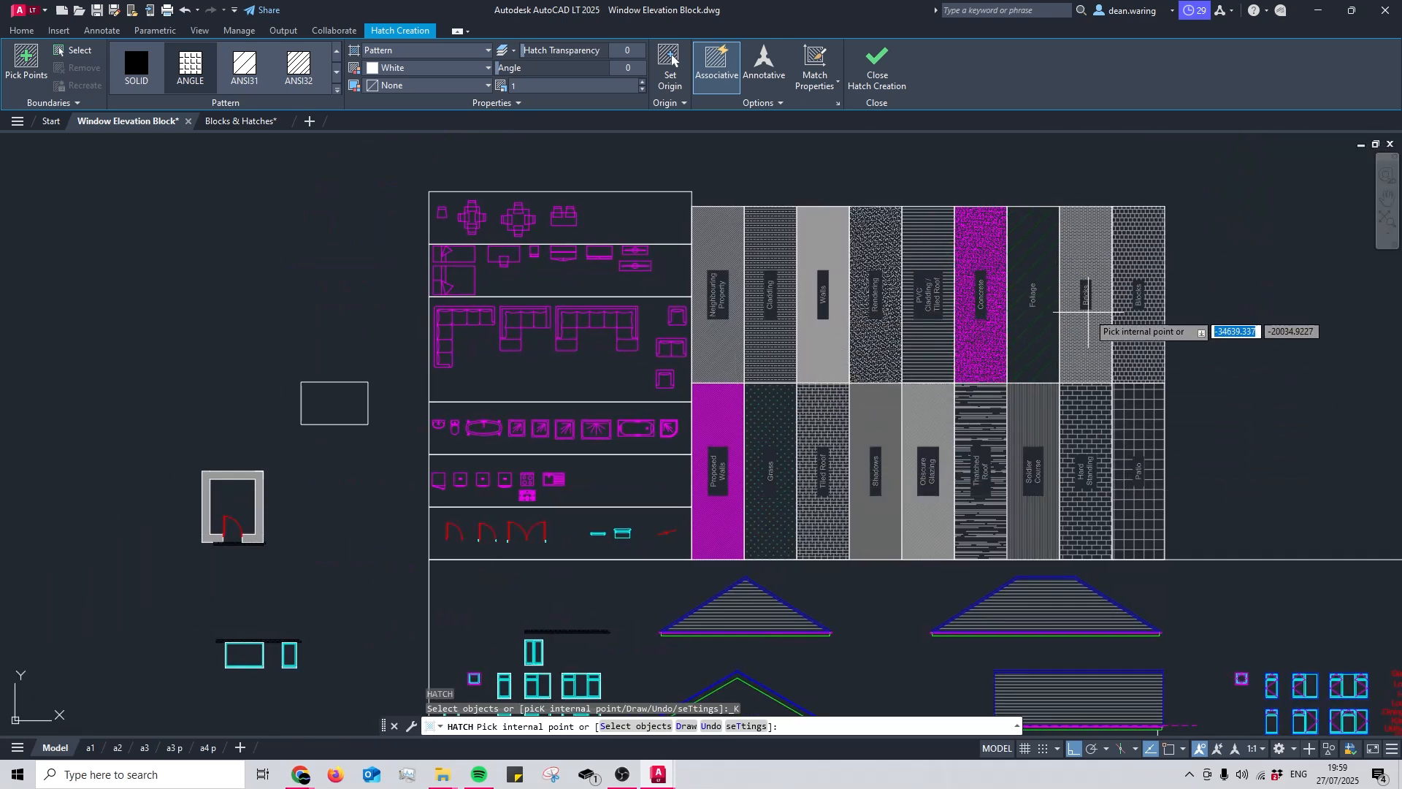
Step: Hatch the inside of the new rectangle in White at scale 1 and finish the hatch
middle_drag(816, 320, 1073, 282)
scroll(586, 371, up, 4)
middle_drag(584, 365, 551, 391)
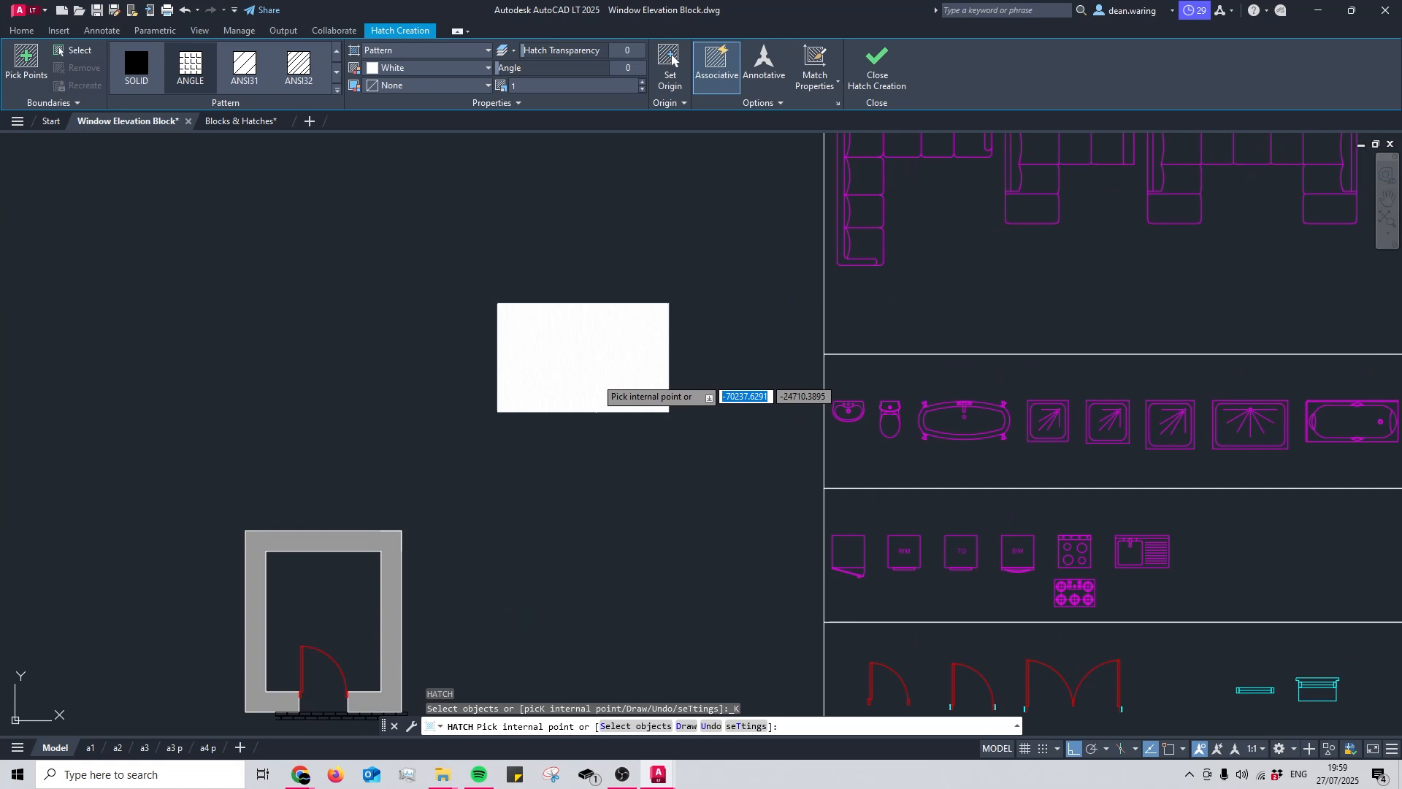
click(597, 387)
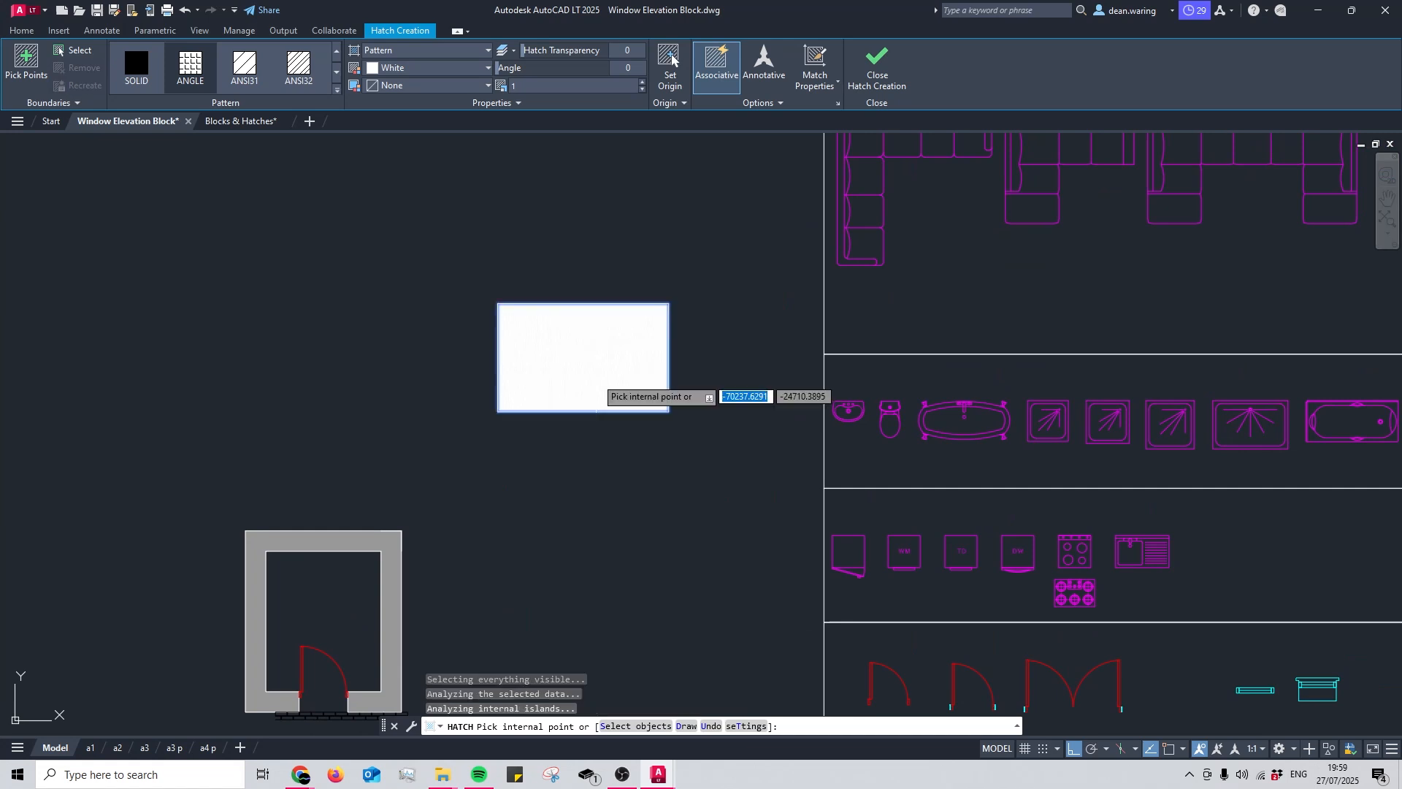
click(876, 73)
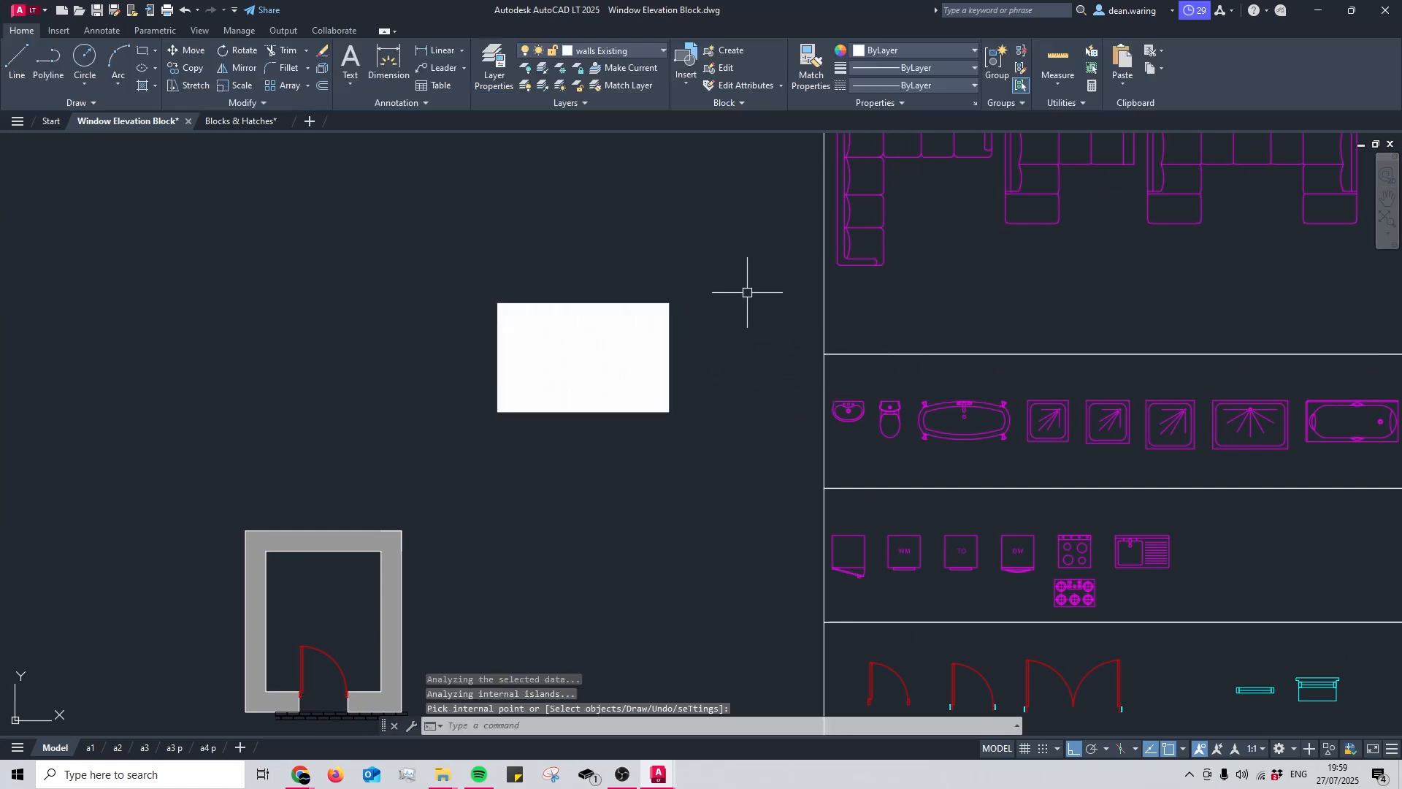
Step: Match the rectangle's hatch properties to the Neighbouring Property swatch
scroll(679, 355, down, 2)
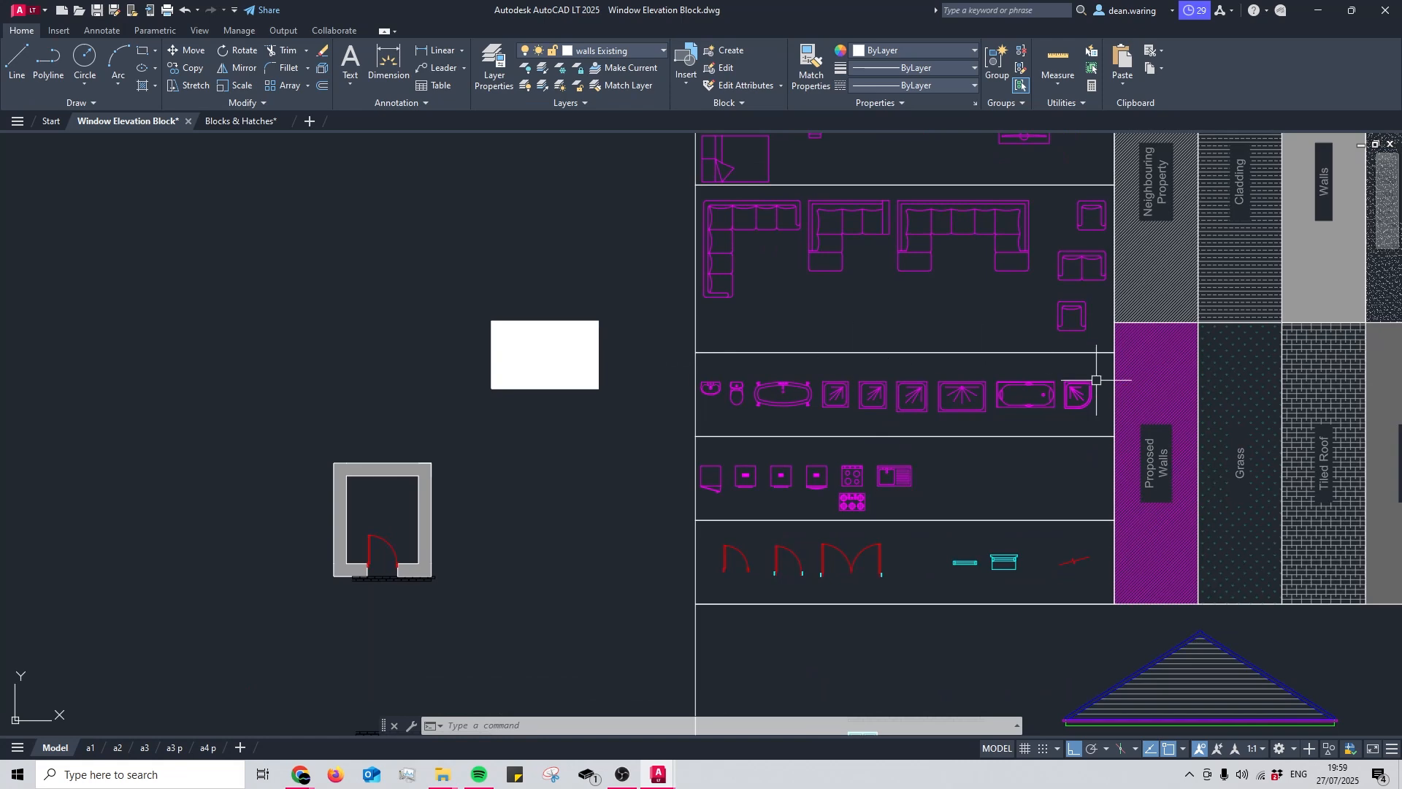
scroll(974, 361, down, 3)
text(ma)
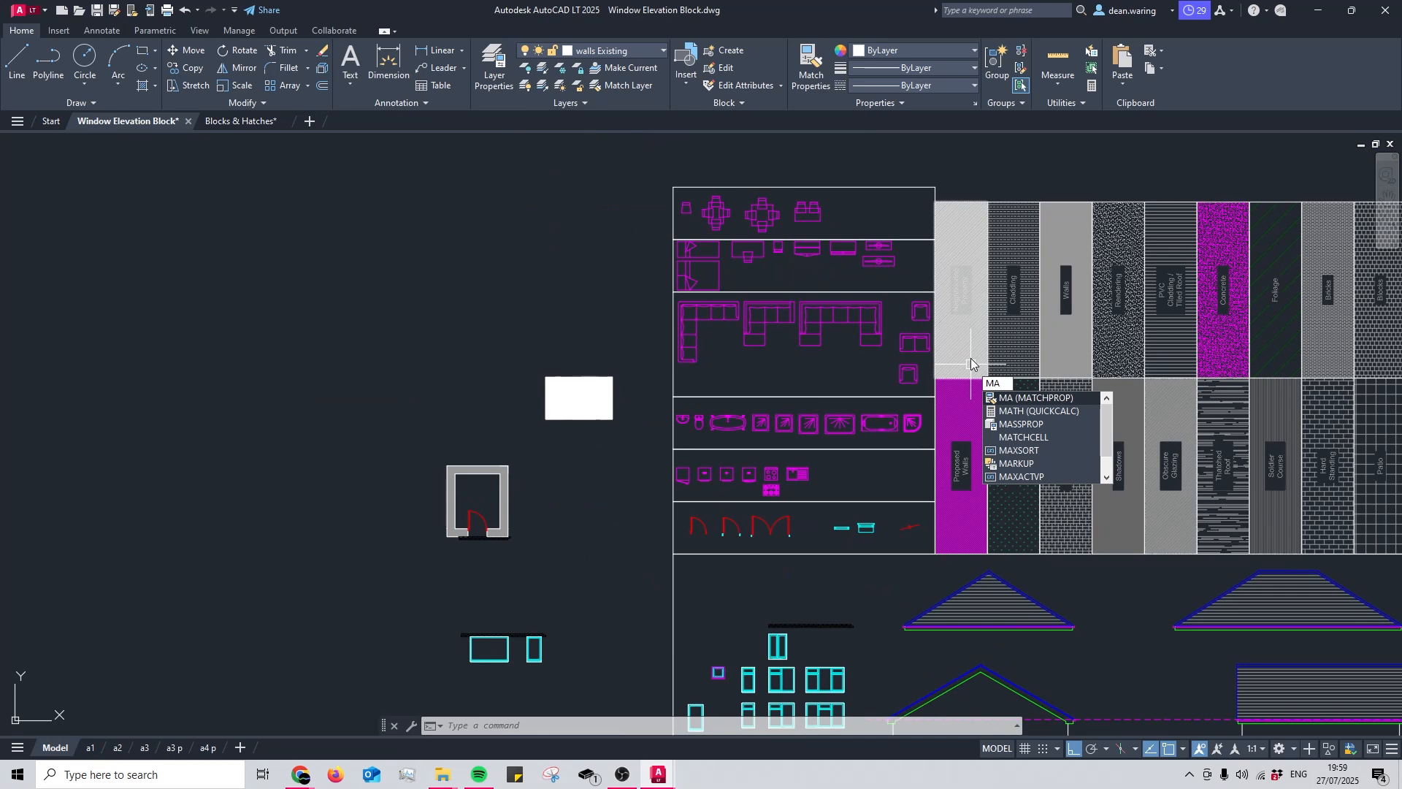
key(Return)
click(962, 355)
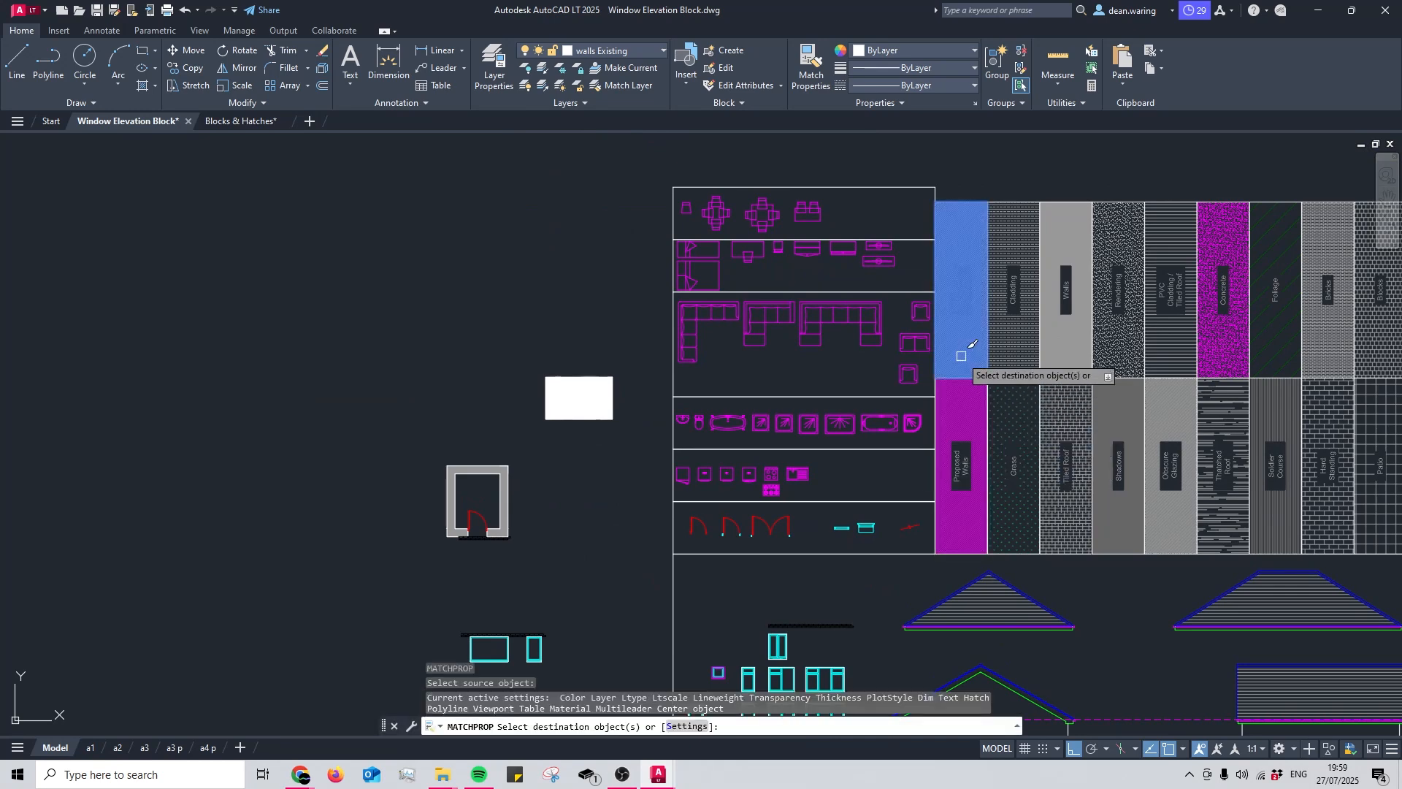
scroll(609, 409, up, 4)
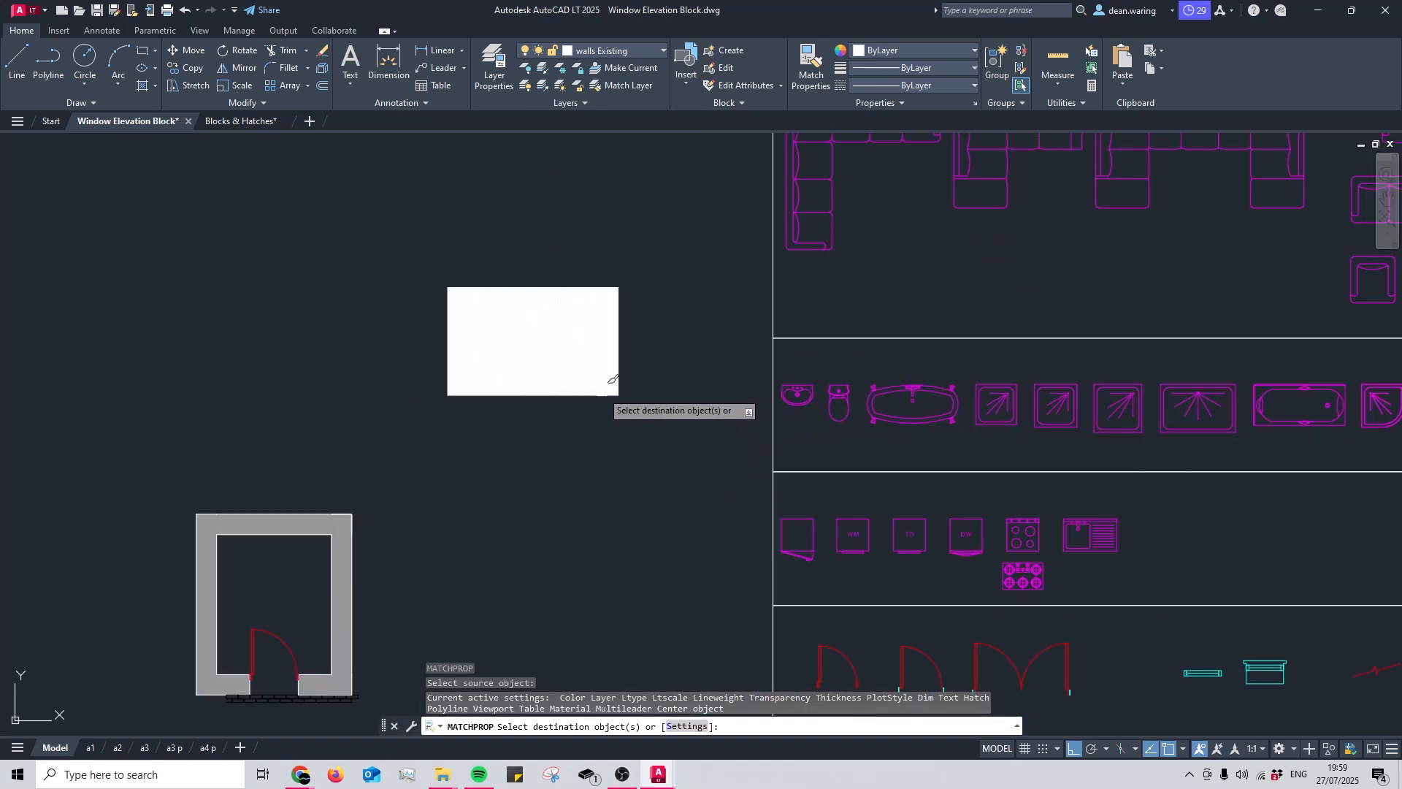
click(538, 340)
middle_drag(537, 367, 695, 404)
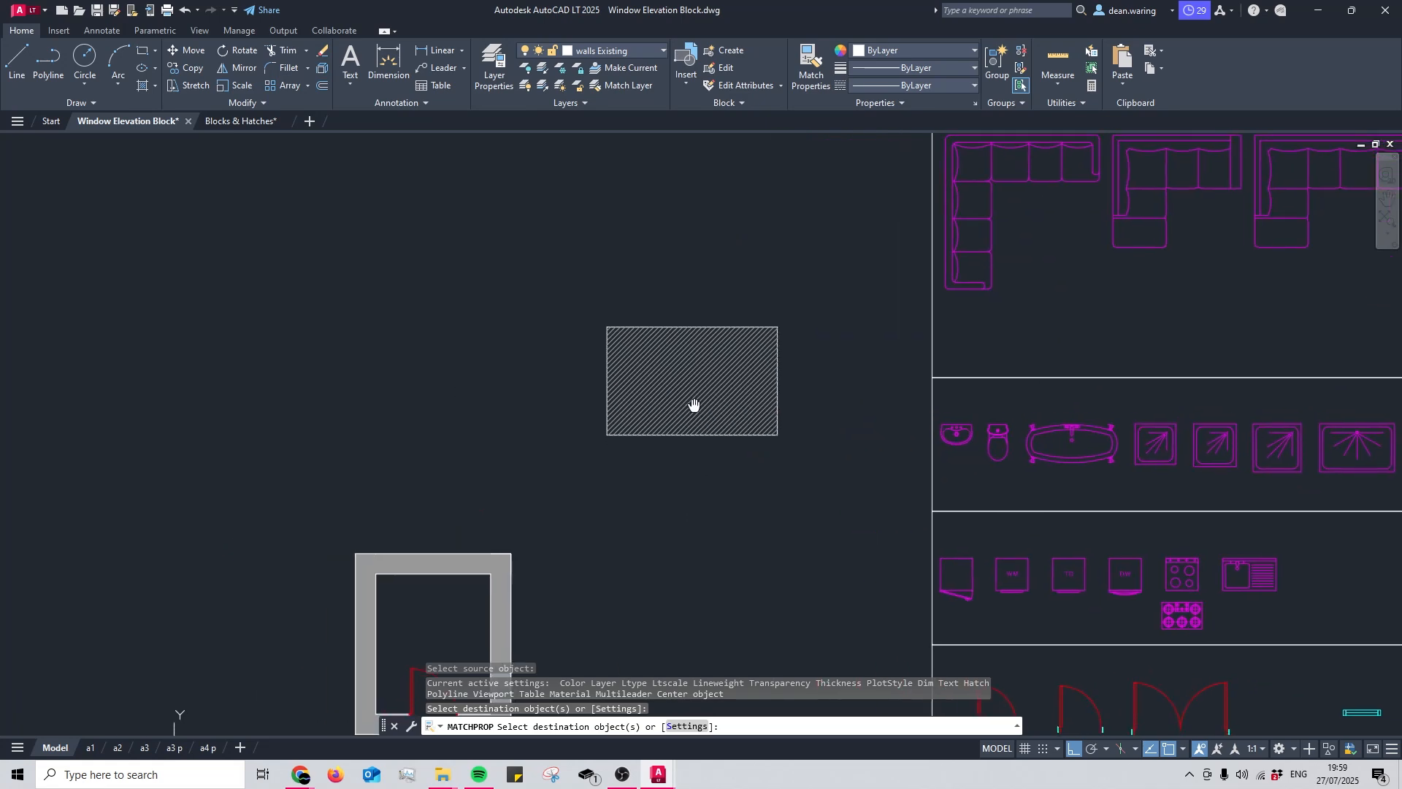
scroll(638, 366, down, 5)
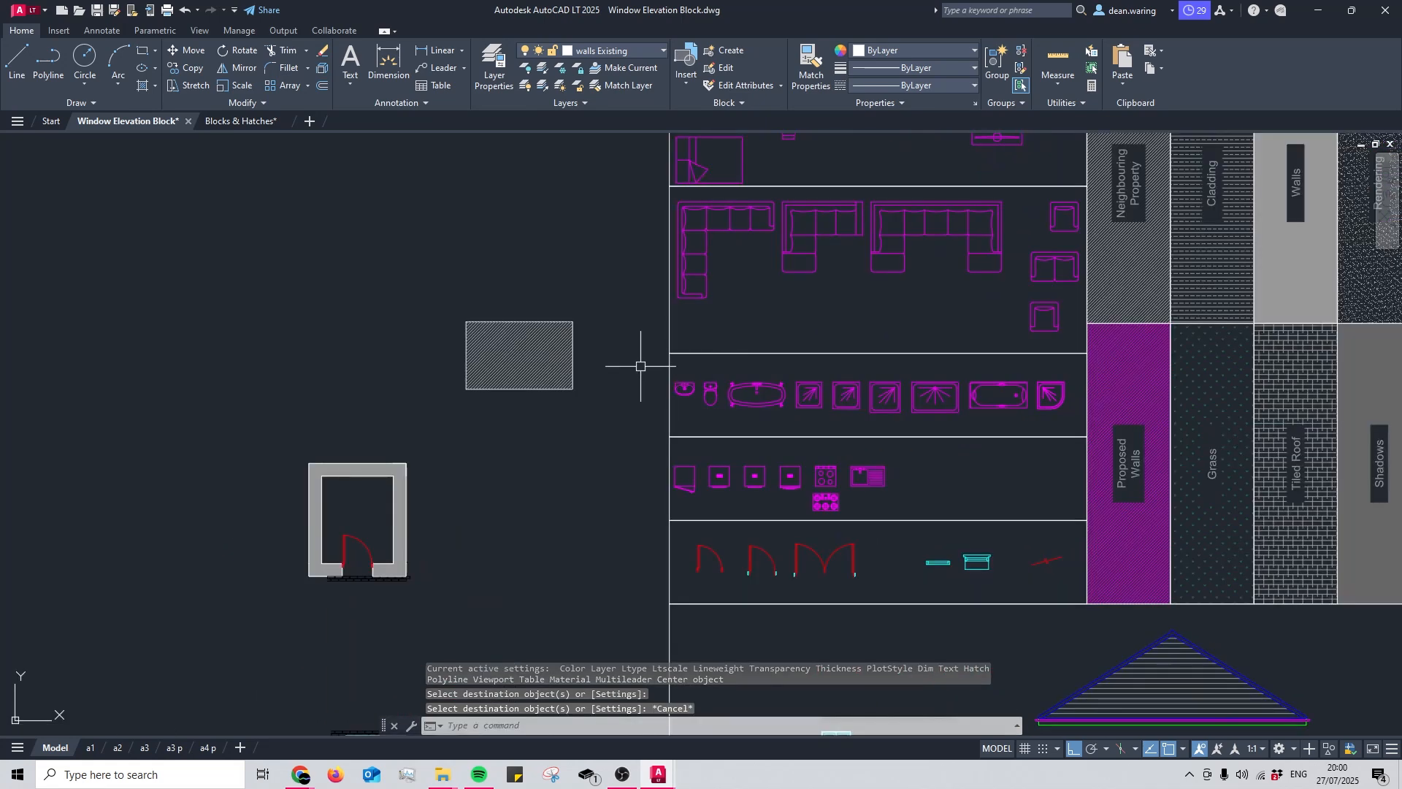
key(Escape)
mouse_move(607, 378)
middle_down()
mouse_move(864, 395)
mouse_move(851, 397)
middle_up()
scroll(649, 391, up, 5)
scroll(532, 366, down, 4)
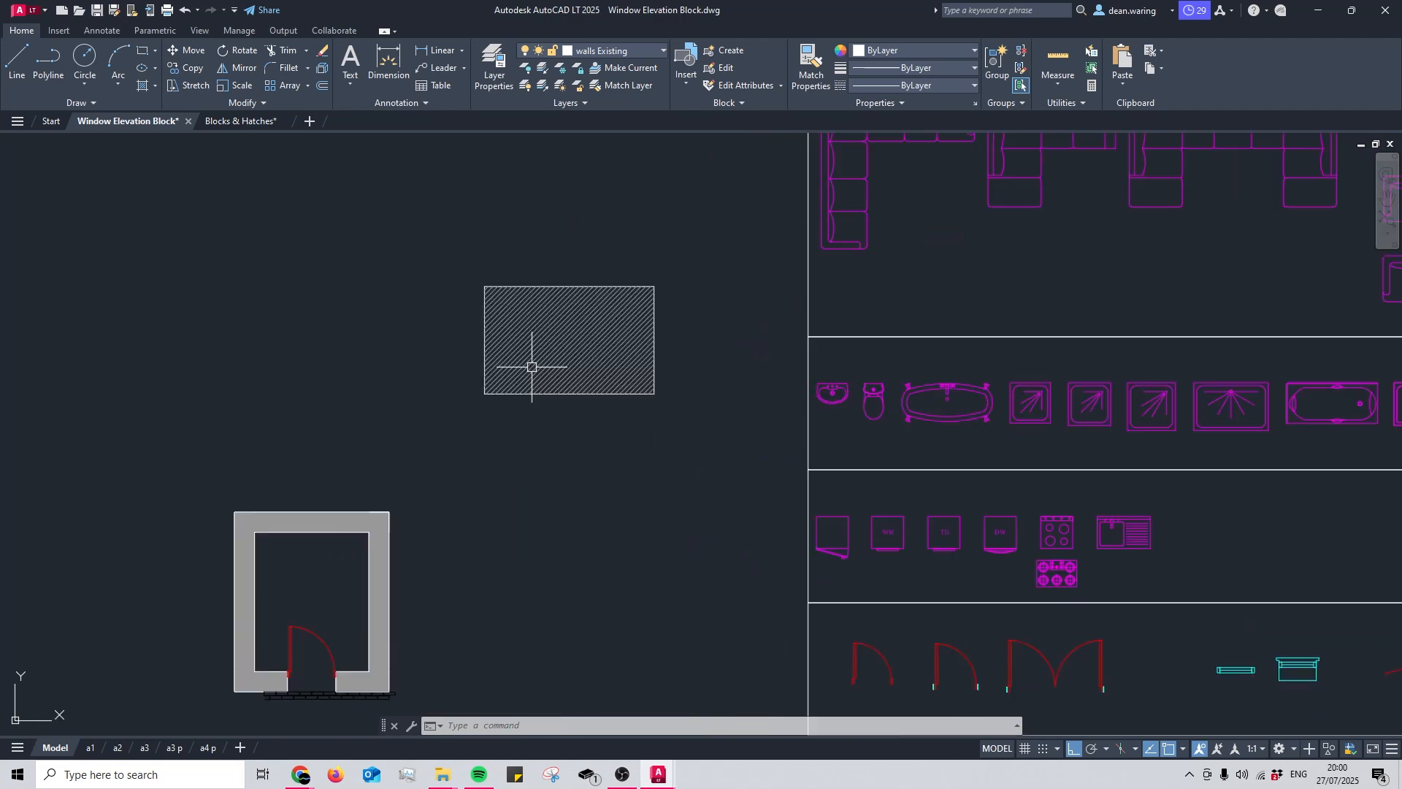
middle_drag(1105, 259, 1039, 339)
middle_drag(636, 449, 738, 349)
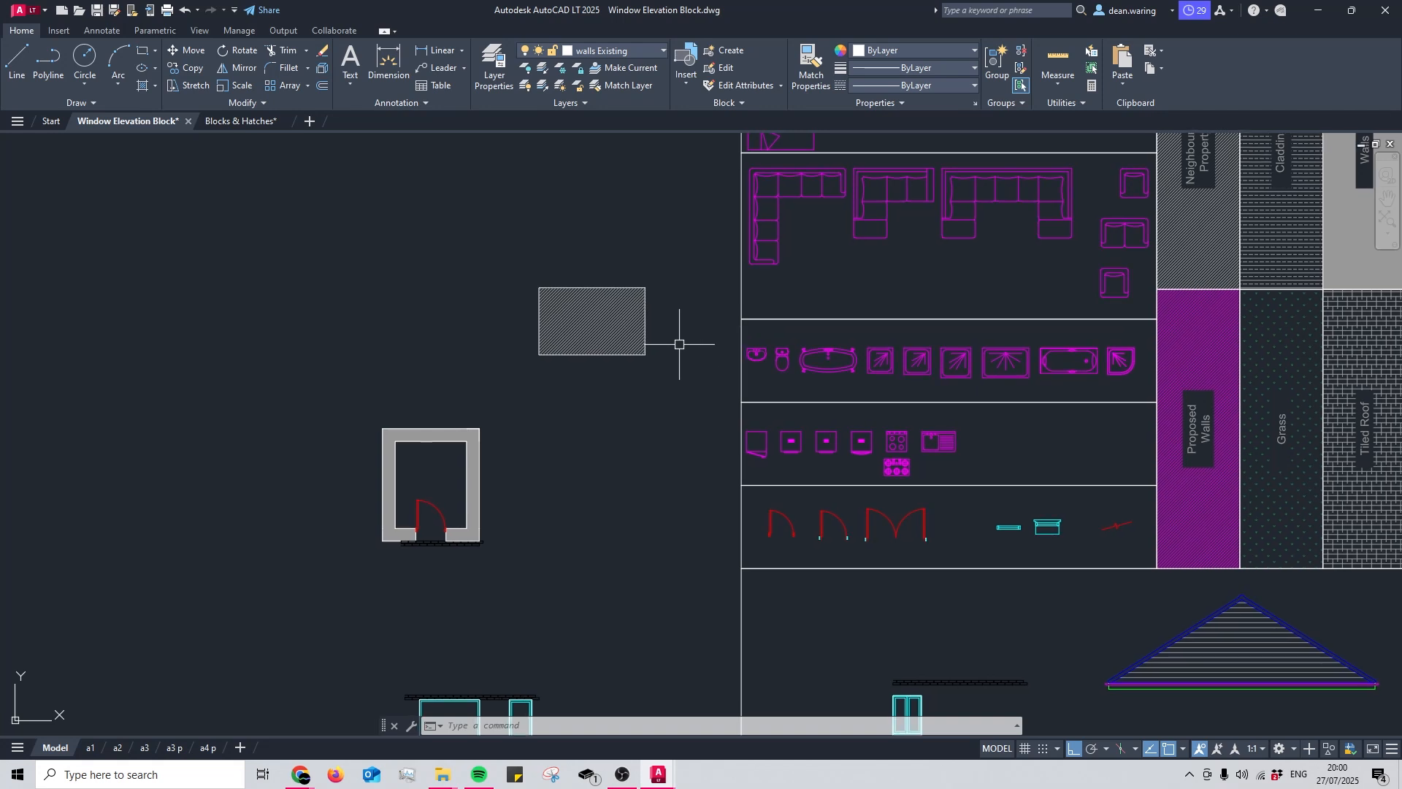
middle_drag(677, 338, 720, 357)
Step: Set the angle of the rectangle's hatch to 45 degrees
click(634, 337)
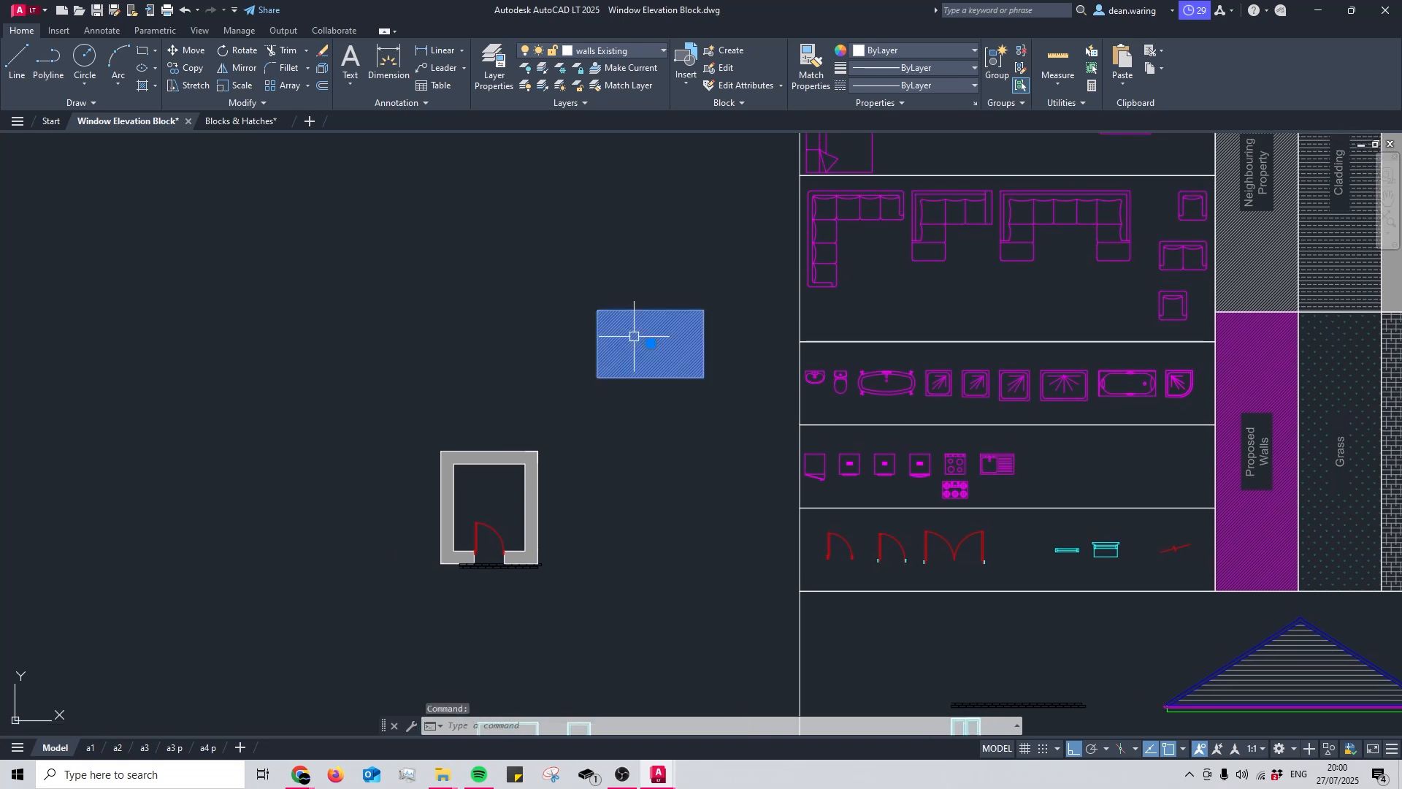
right_click(634, 339)
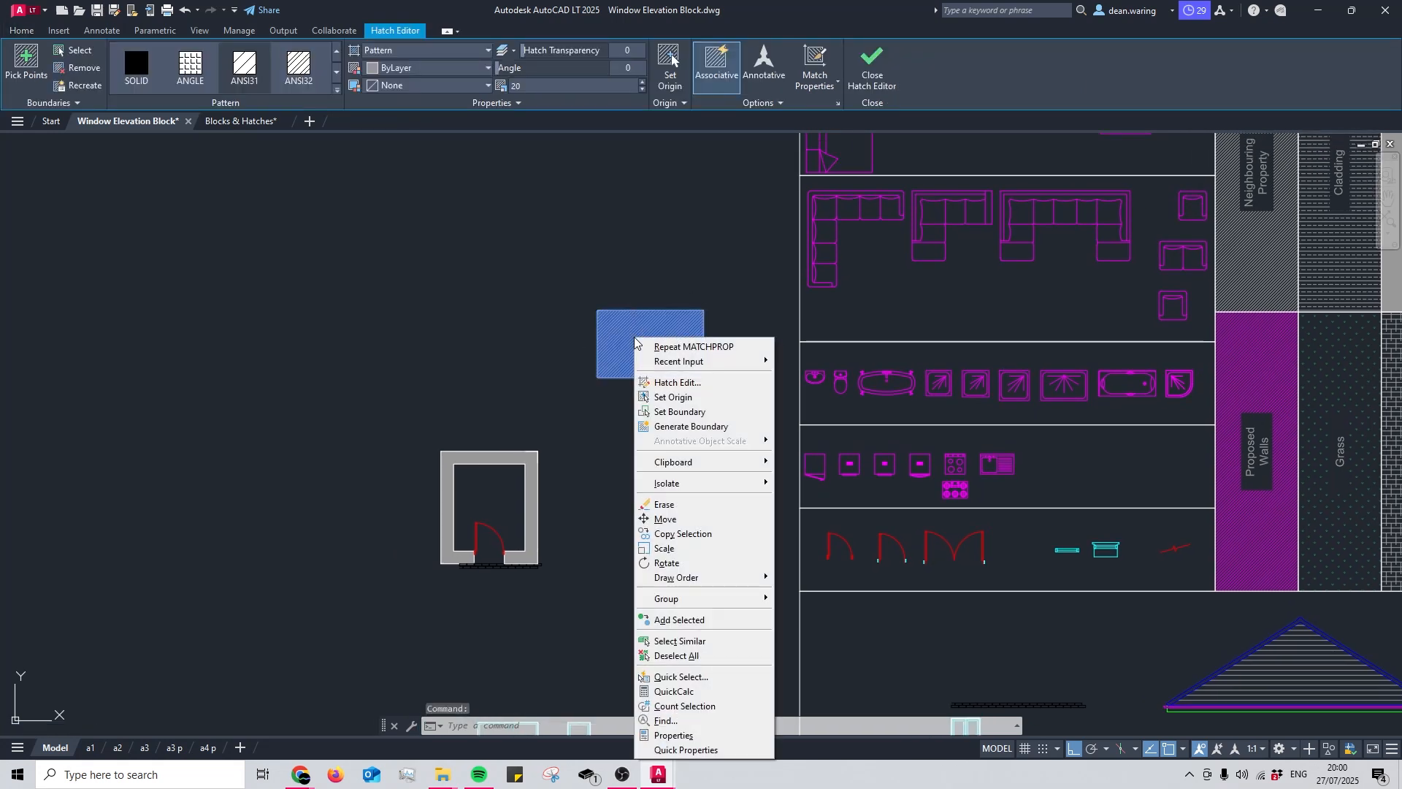
click(708, 382)
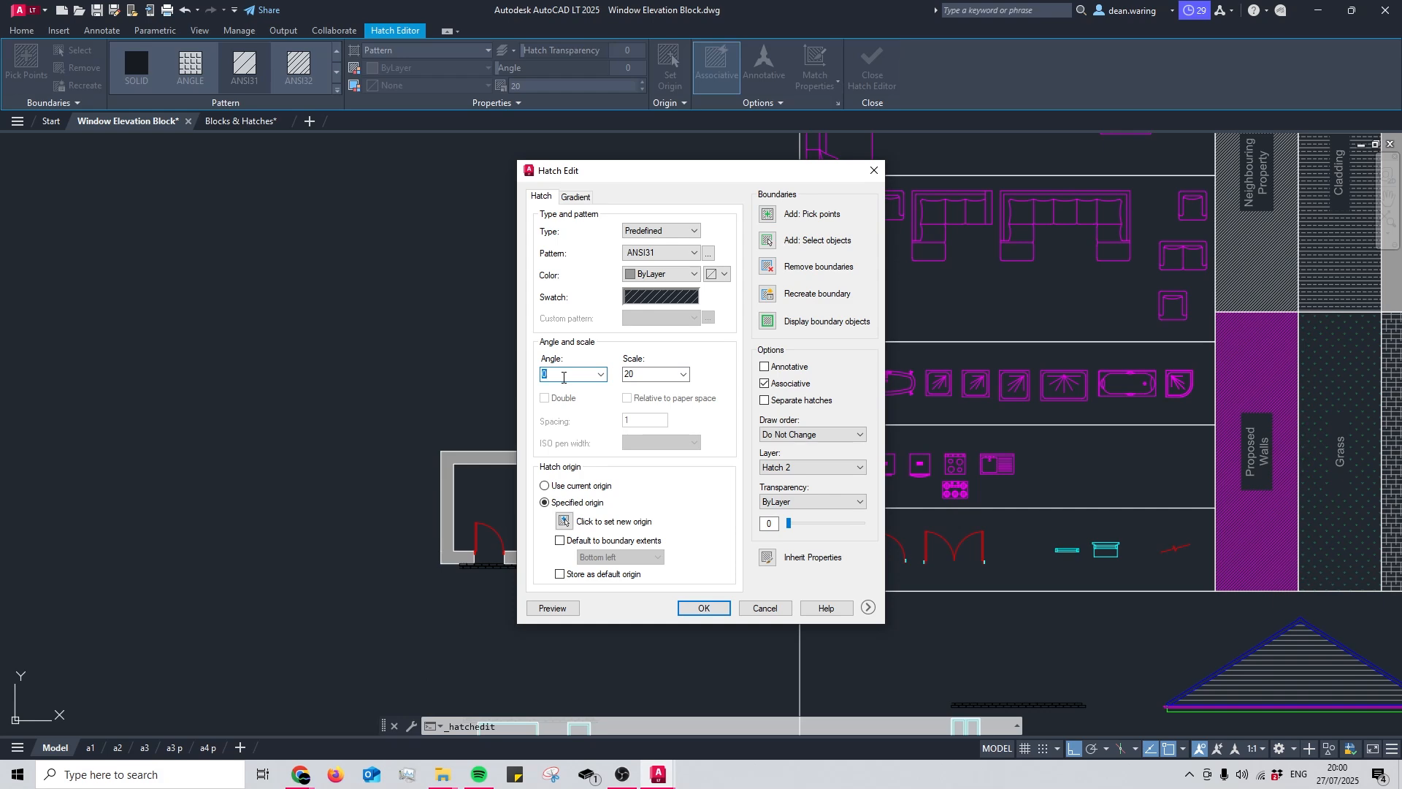
key(Return)
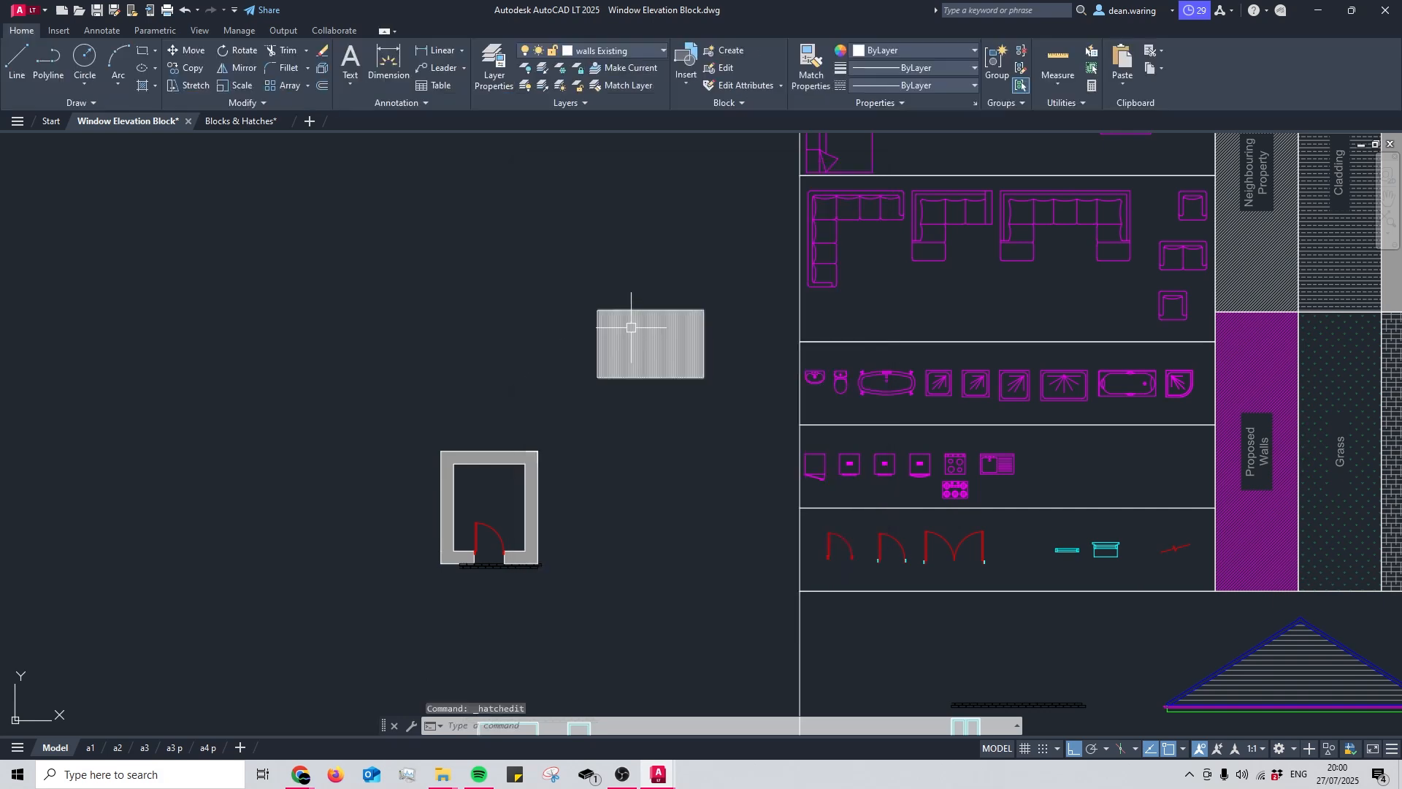
Step: Increase the transparency of the rectangle's hatch using a specified value
scroll(641, 330, up, 5)
double_click(751, 386)
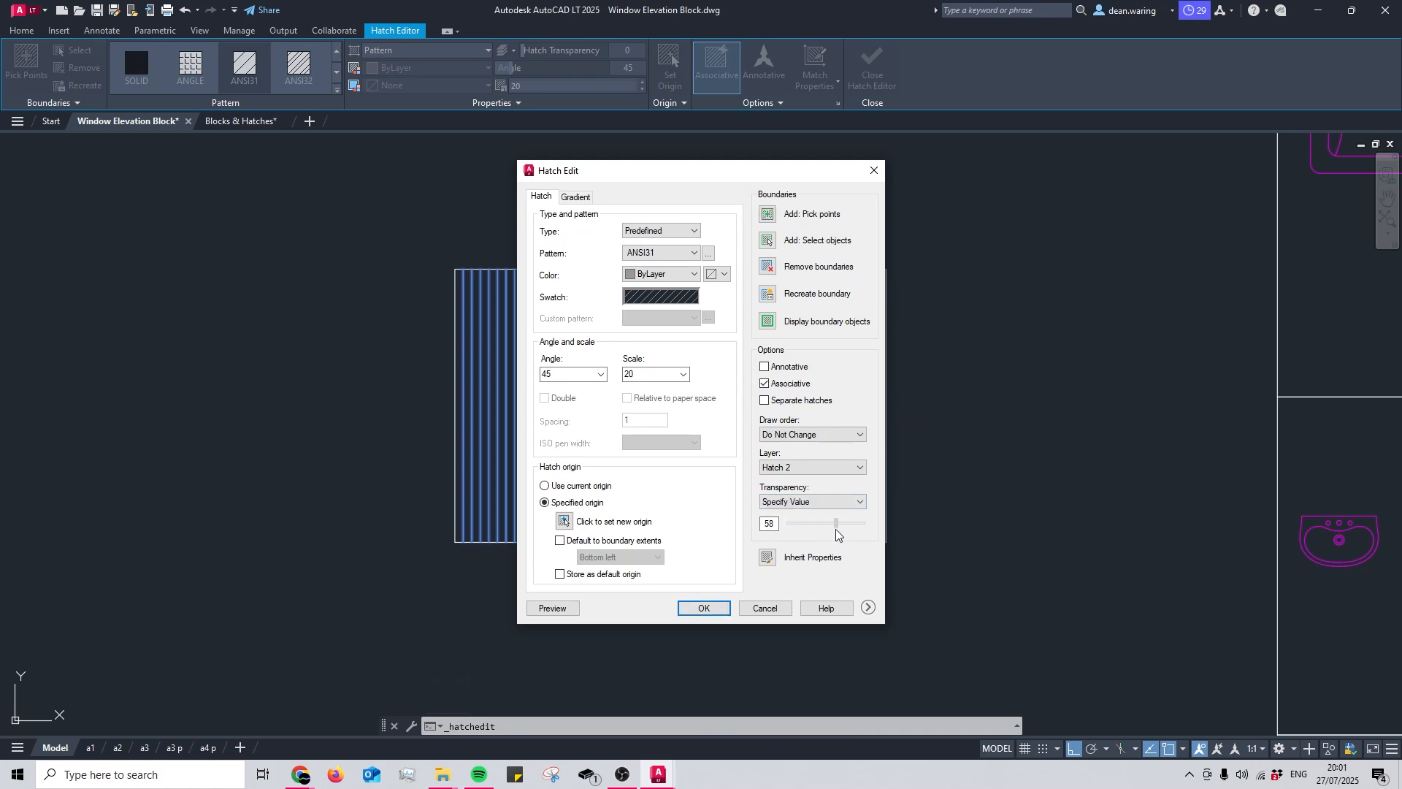
drag(836, 529, 849, 530)
key(Return)
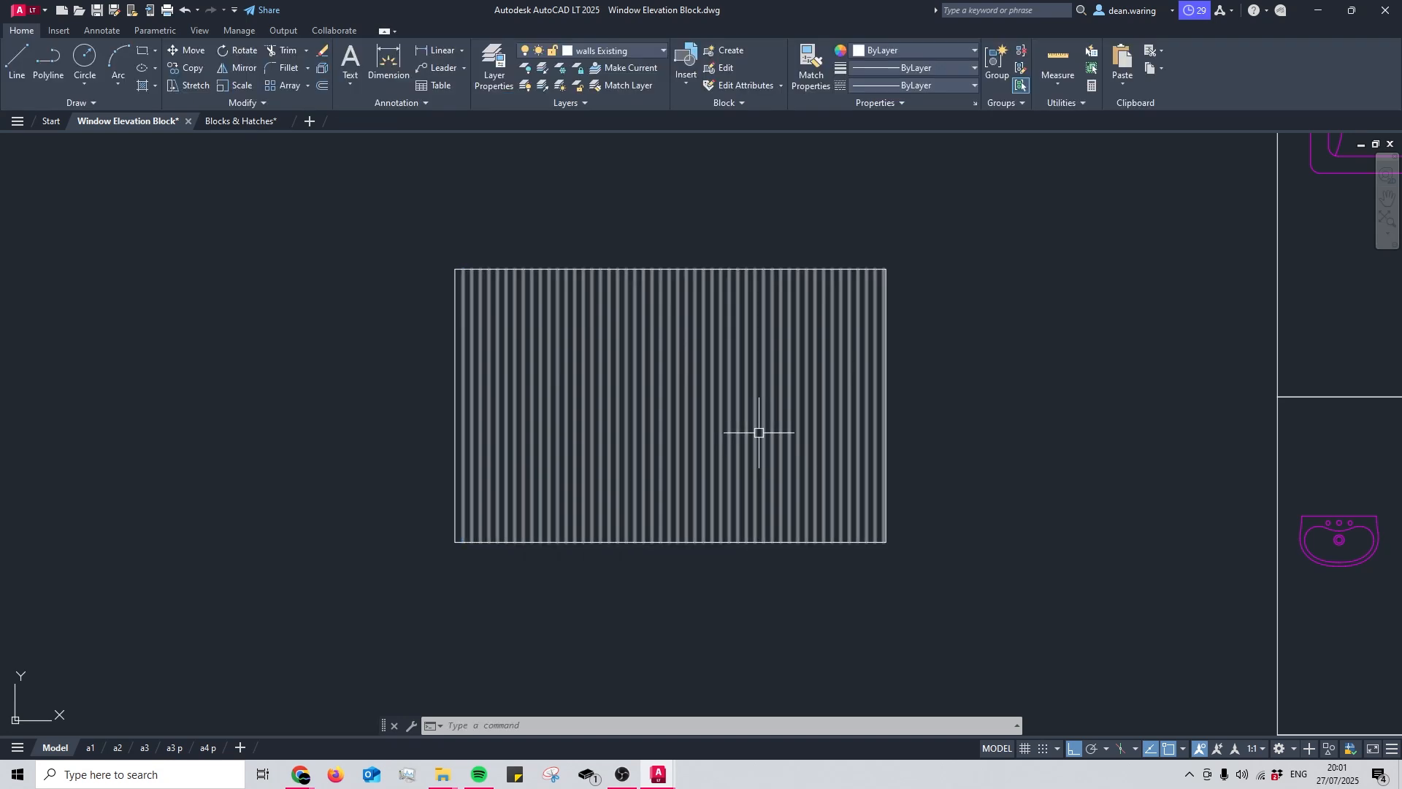
Step: Try to move the rectangle's hatch sideways out of its boundary by its centre grip, and undo the move
mouse_move(837, 362)
middle_down()
mouse_move(796, 432)
mouse_move(805, 351)
middle_up()
scroll(811, 358, down, 4)
click(767, 366)
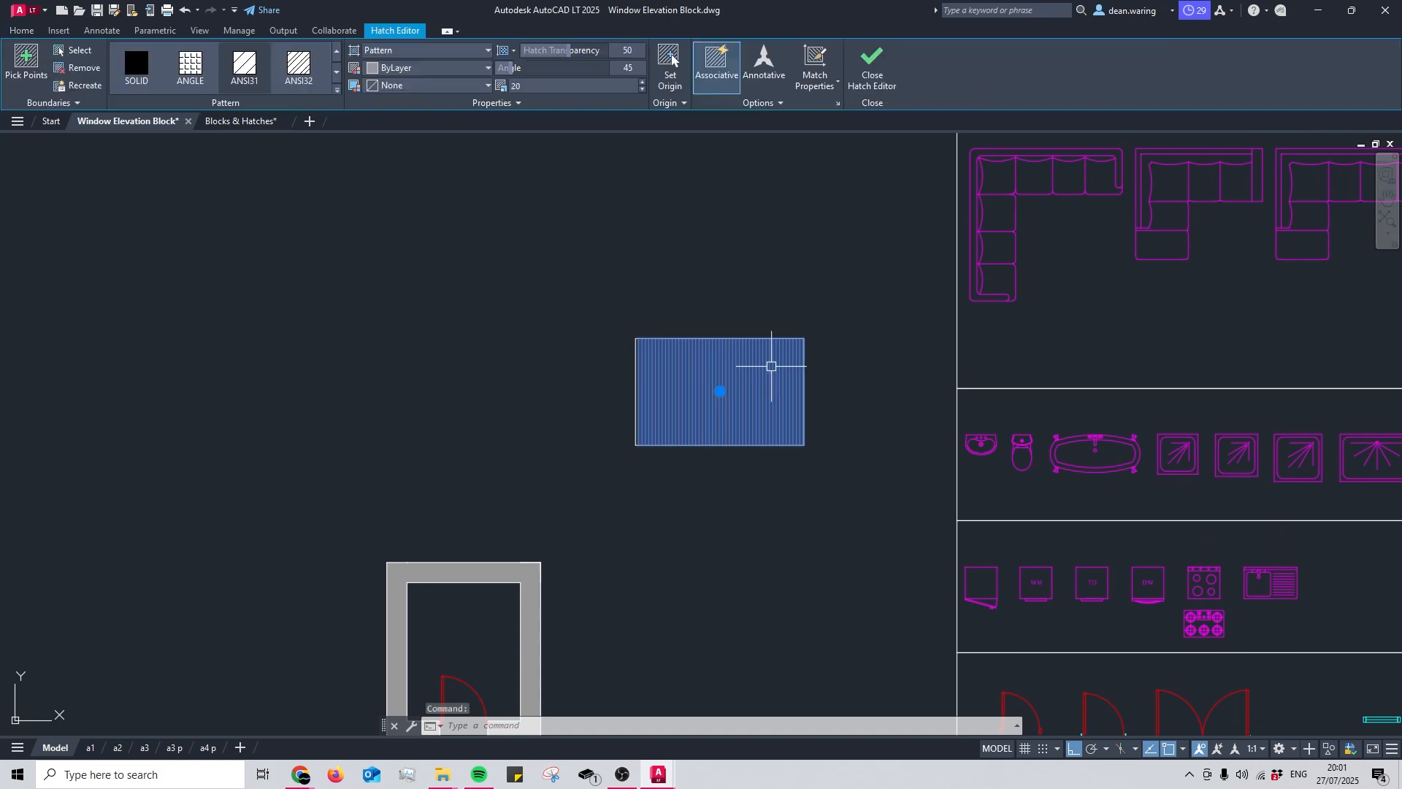
scroll(769, 367, up, 2)
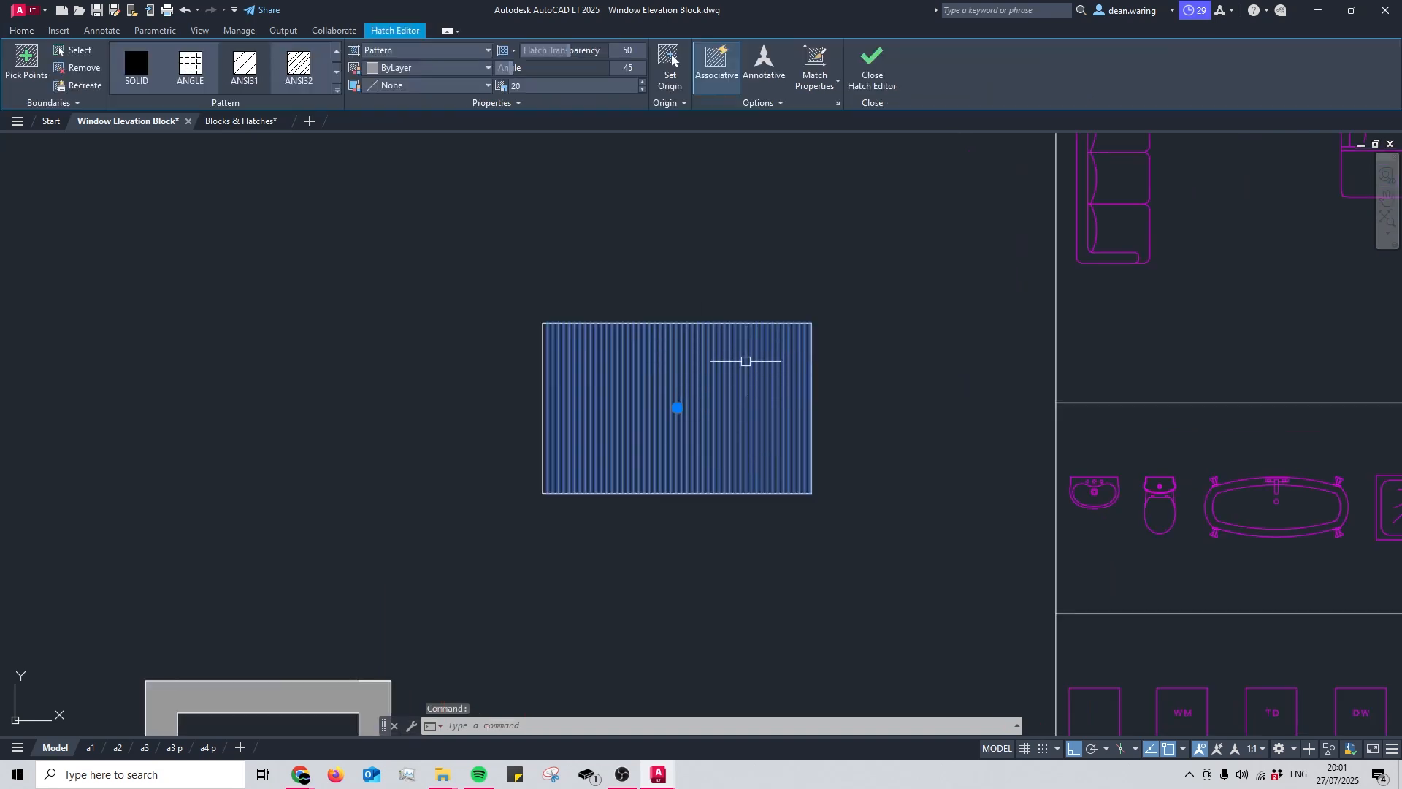
middle_drag(746, 401, 716, 403)
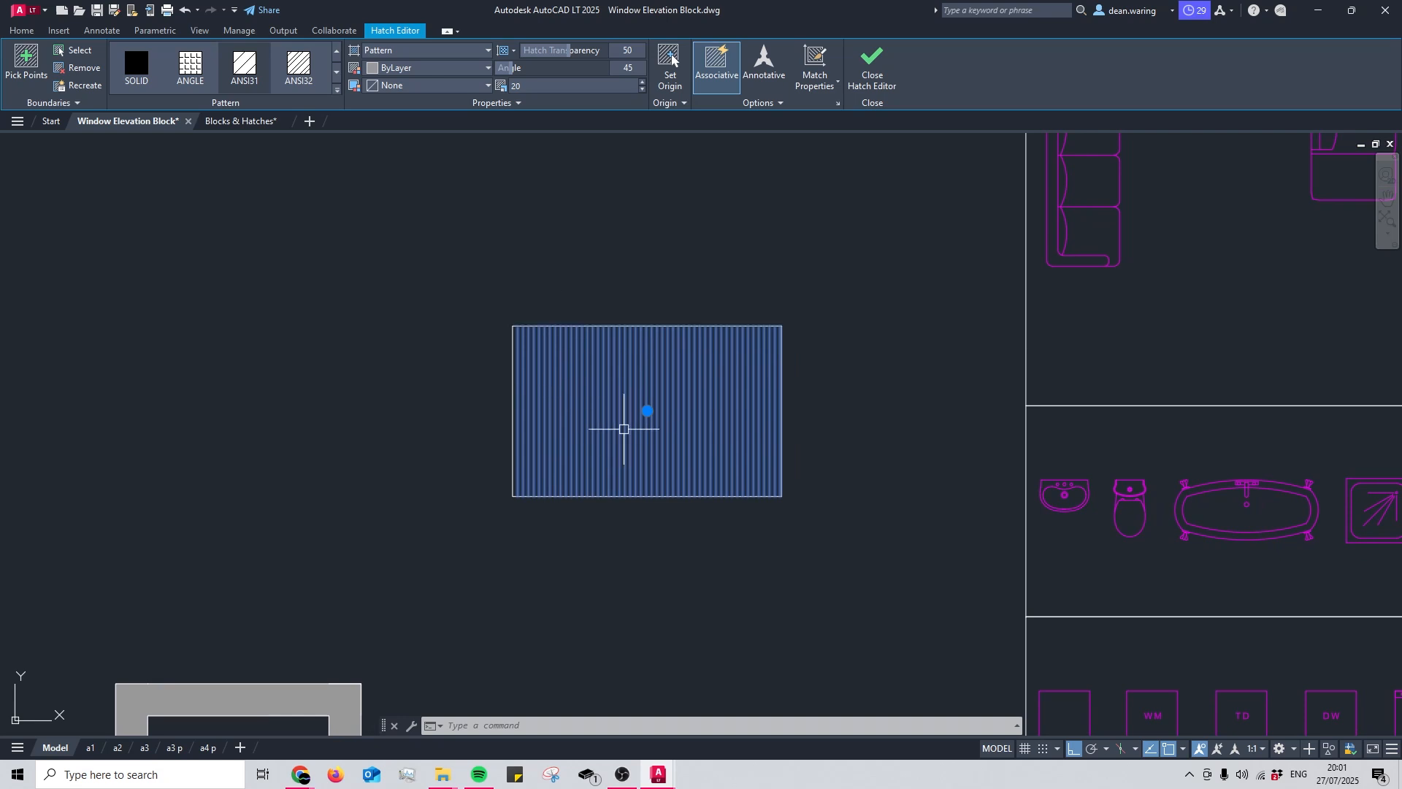
click(647, 411)
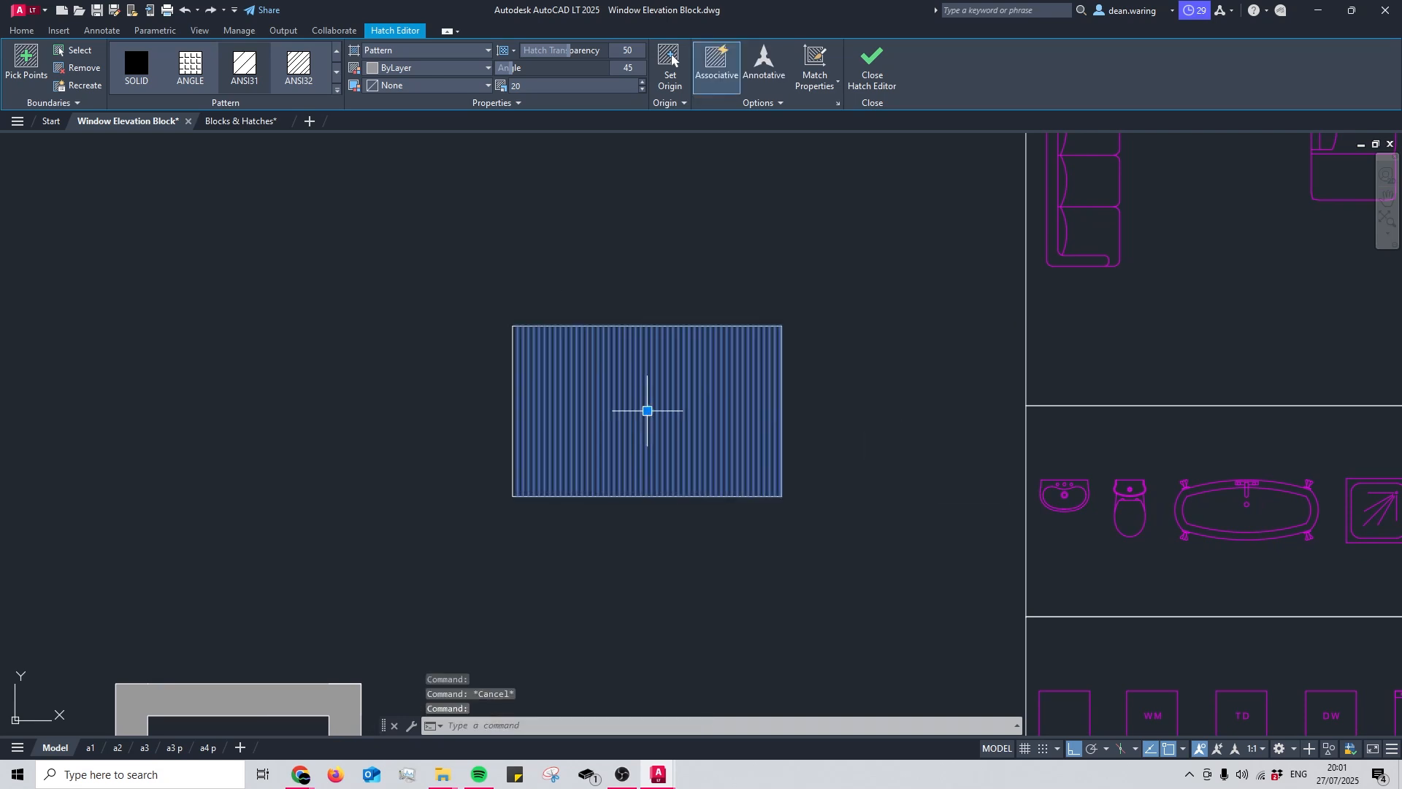
click(849, 405)
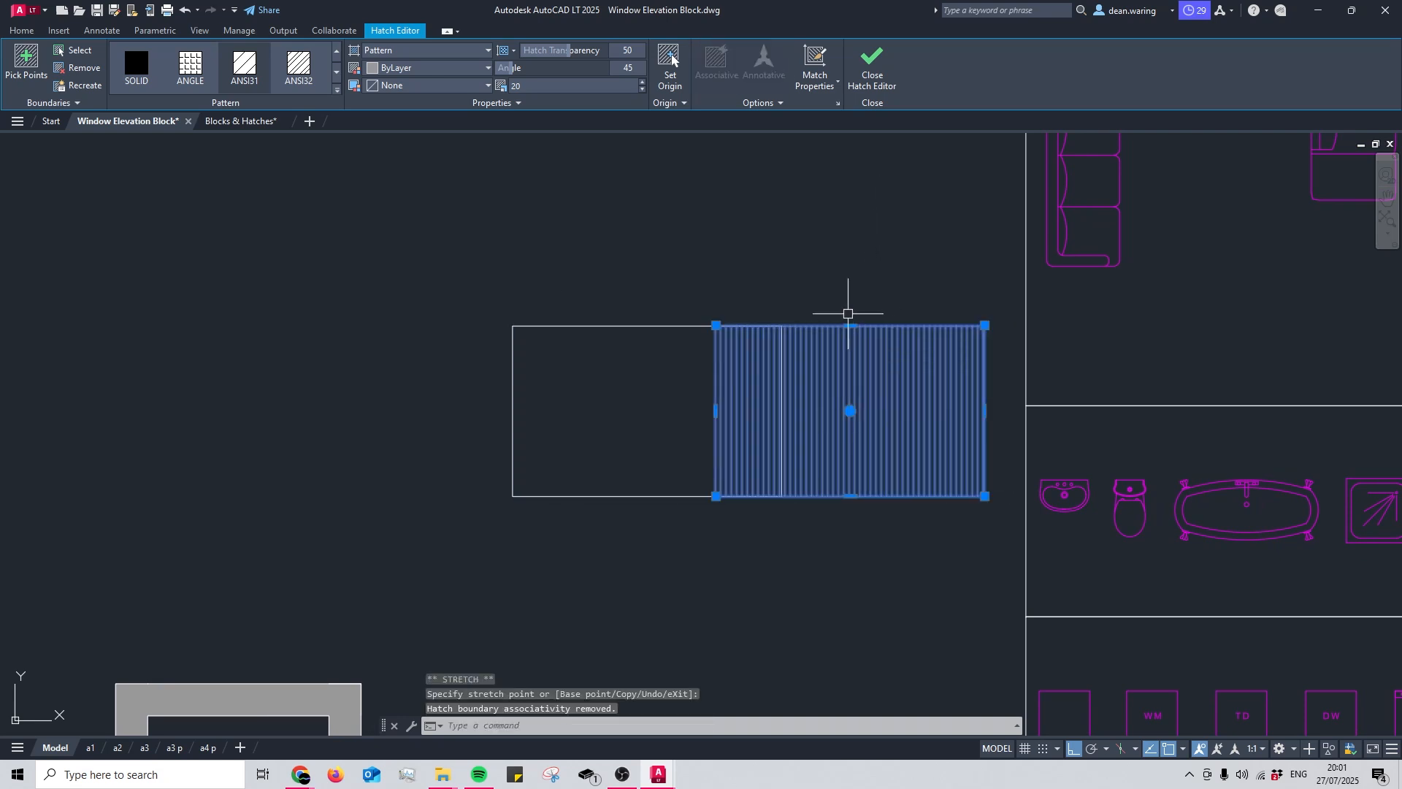
key(ctrl+z)
click(626, 391)
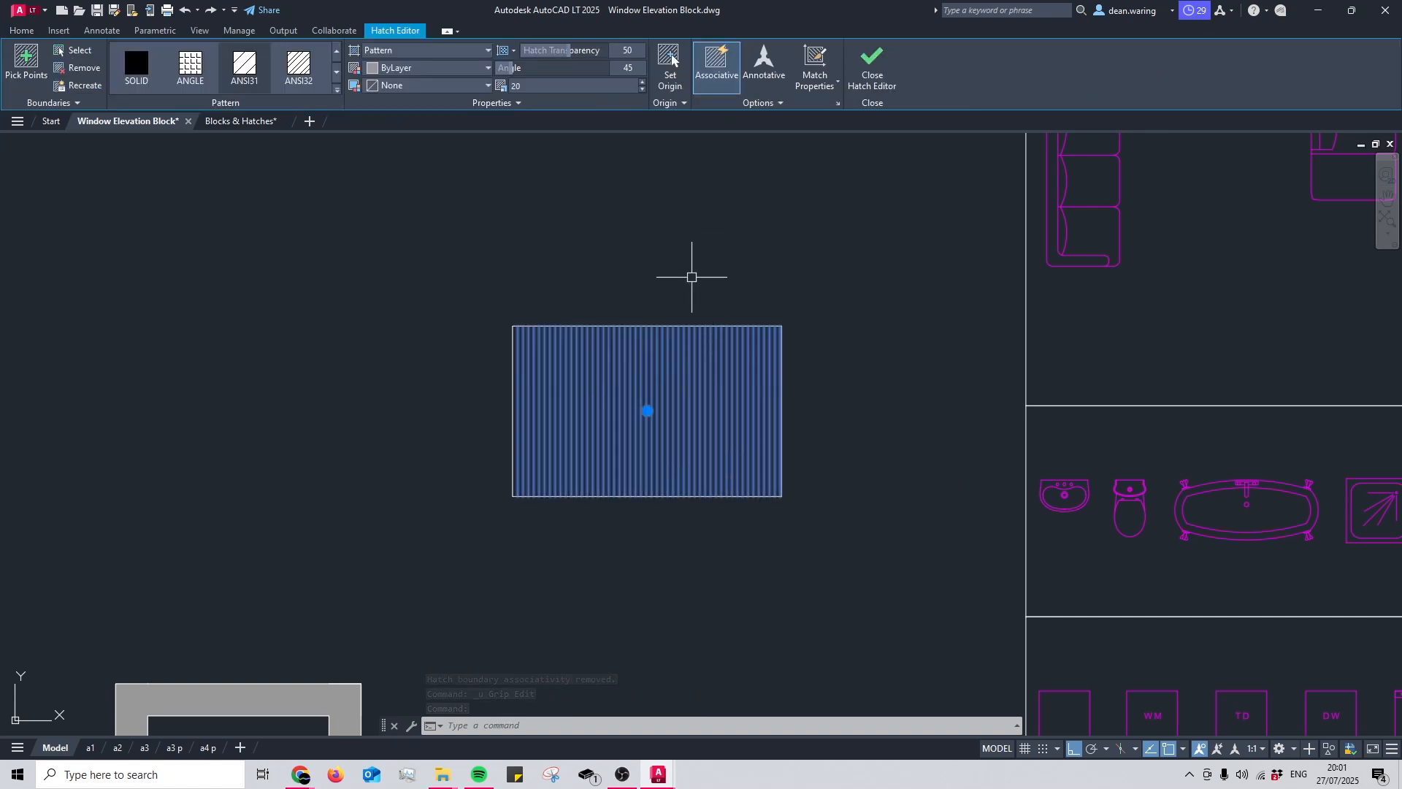
key(Escape)
Step: Stretch the upper edge of the hatched rectangle upward to make the shape taller
middle_drag(782, 299, 786, 308)
text(s)
key(space)
click(836, 375)
click(475, 310)
key(space)
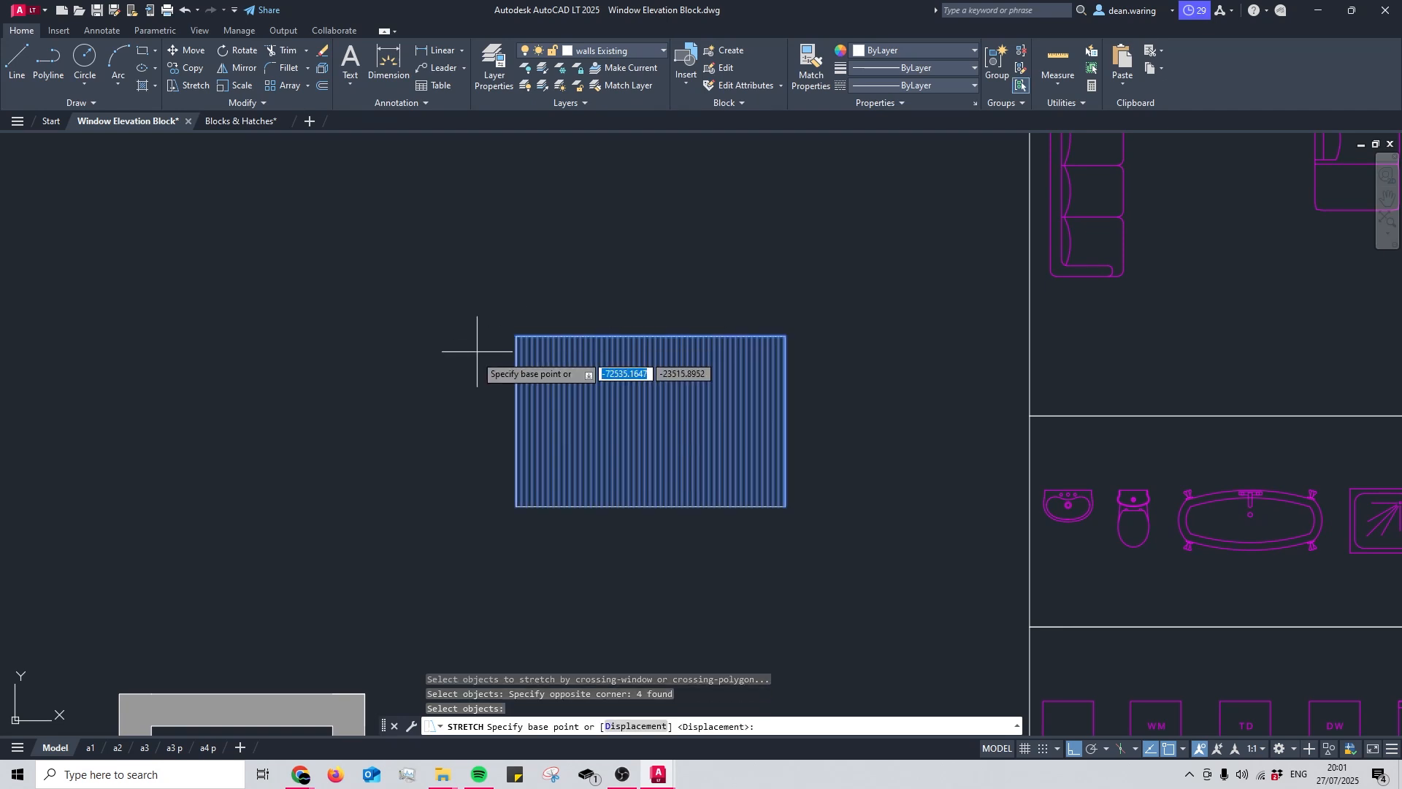
click(460, 404)
click(448, 243)
middle_drag(715, 275, 824, 348)
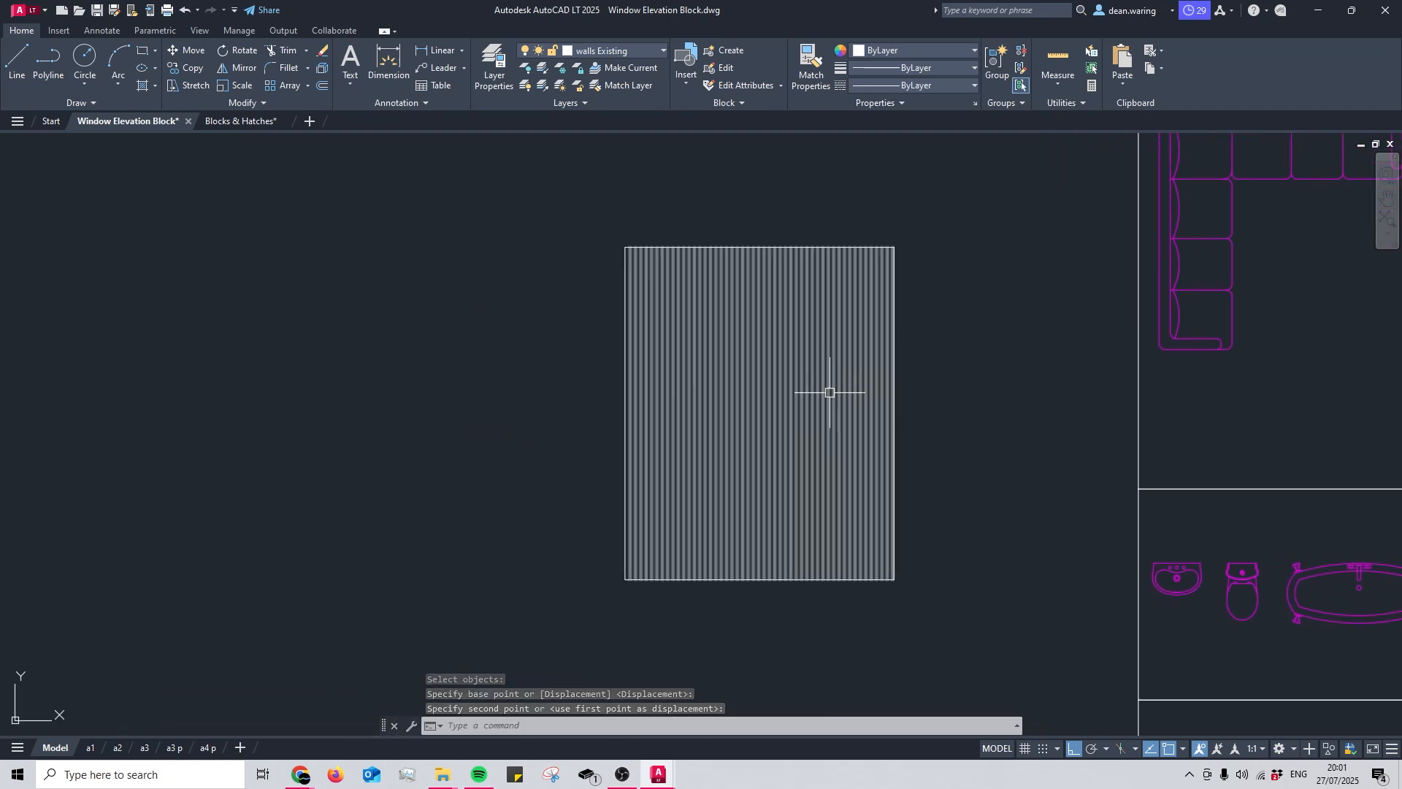
Step: Delete the hatch inside the stretched rectangle, keeping its outline
click(877, 349)
key(Delete)
middle_drag(752, 377, 872, 398)
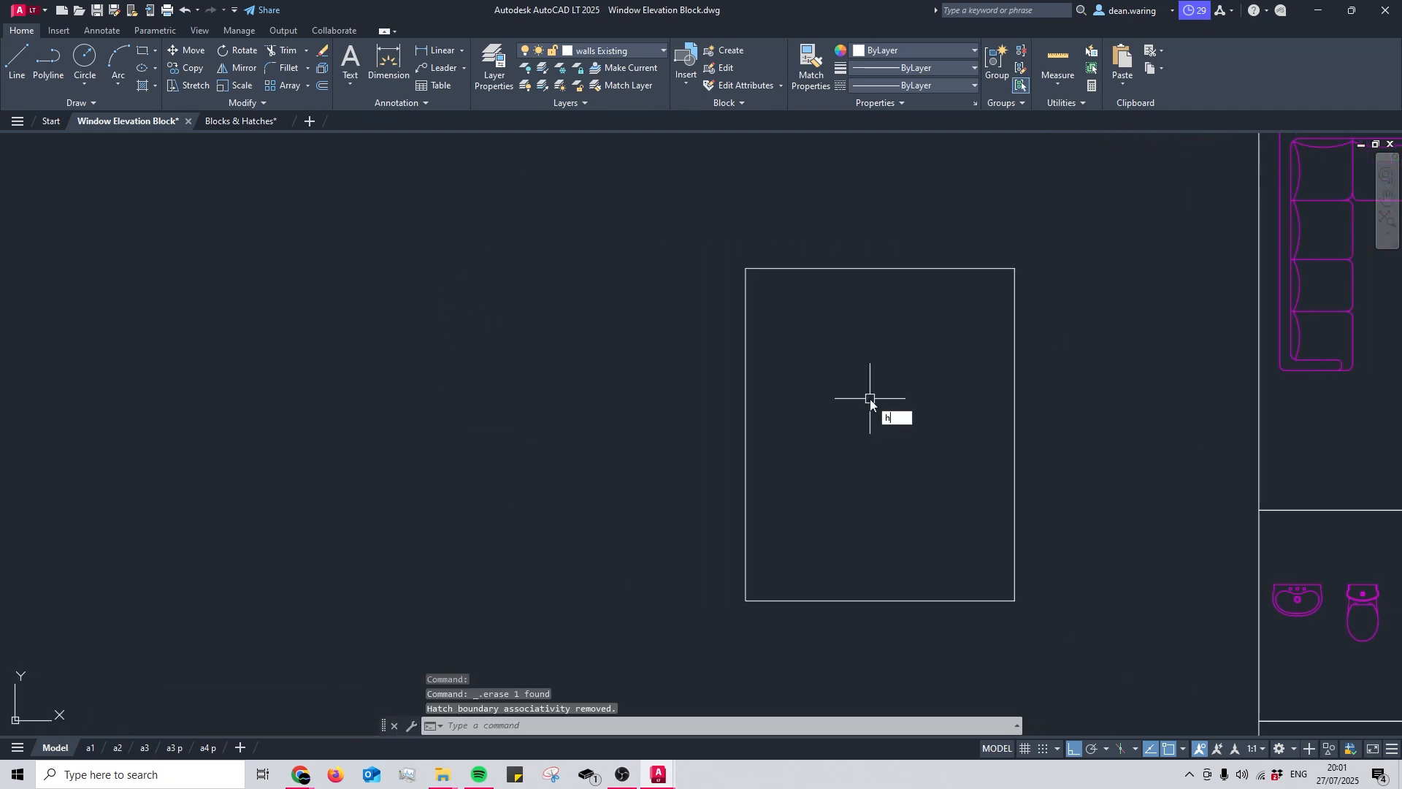
Step: Hatch the inside of the rectangle with the Associative option turned off
key(space)
click(854, 376)
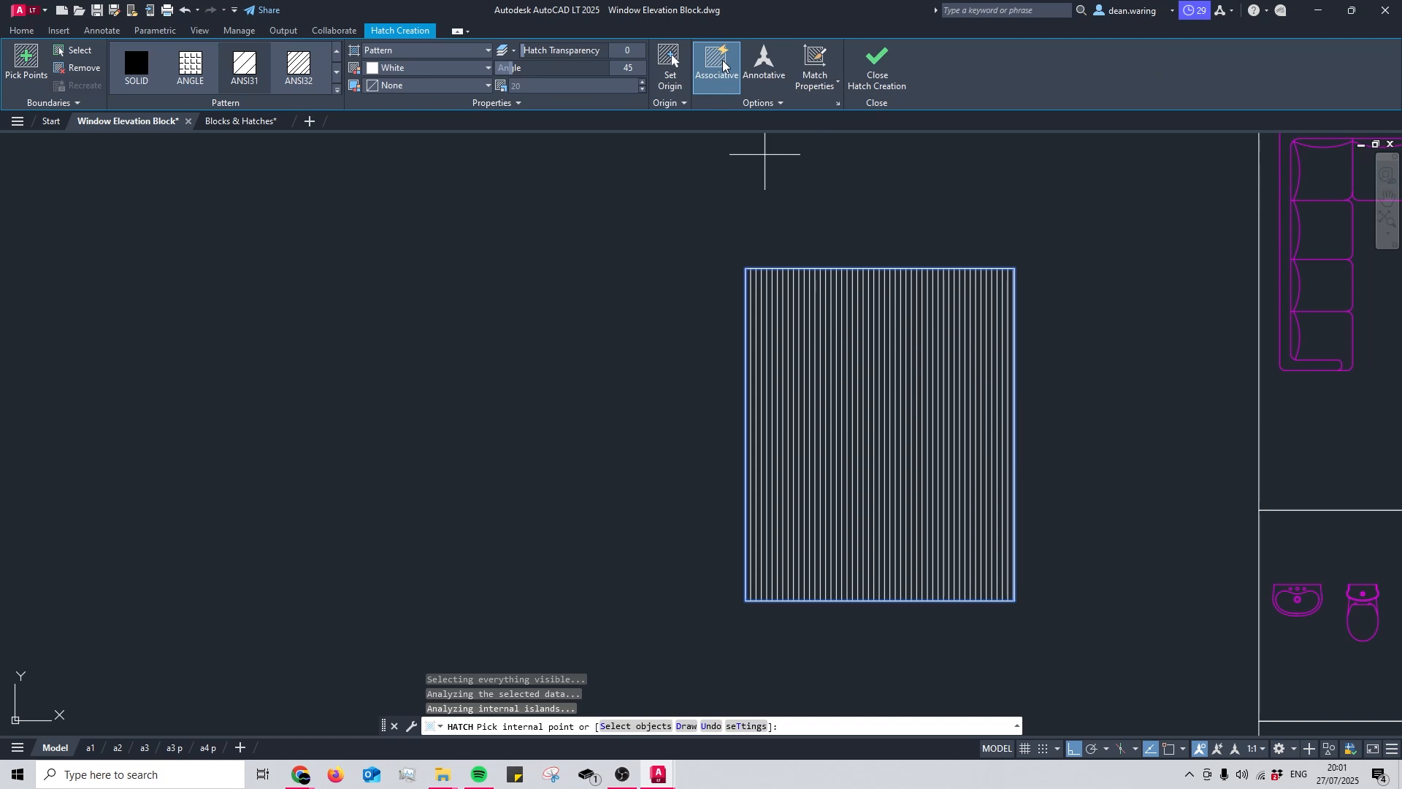
click(723, 65)
key(Escape)
click(834, 327)
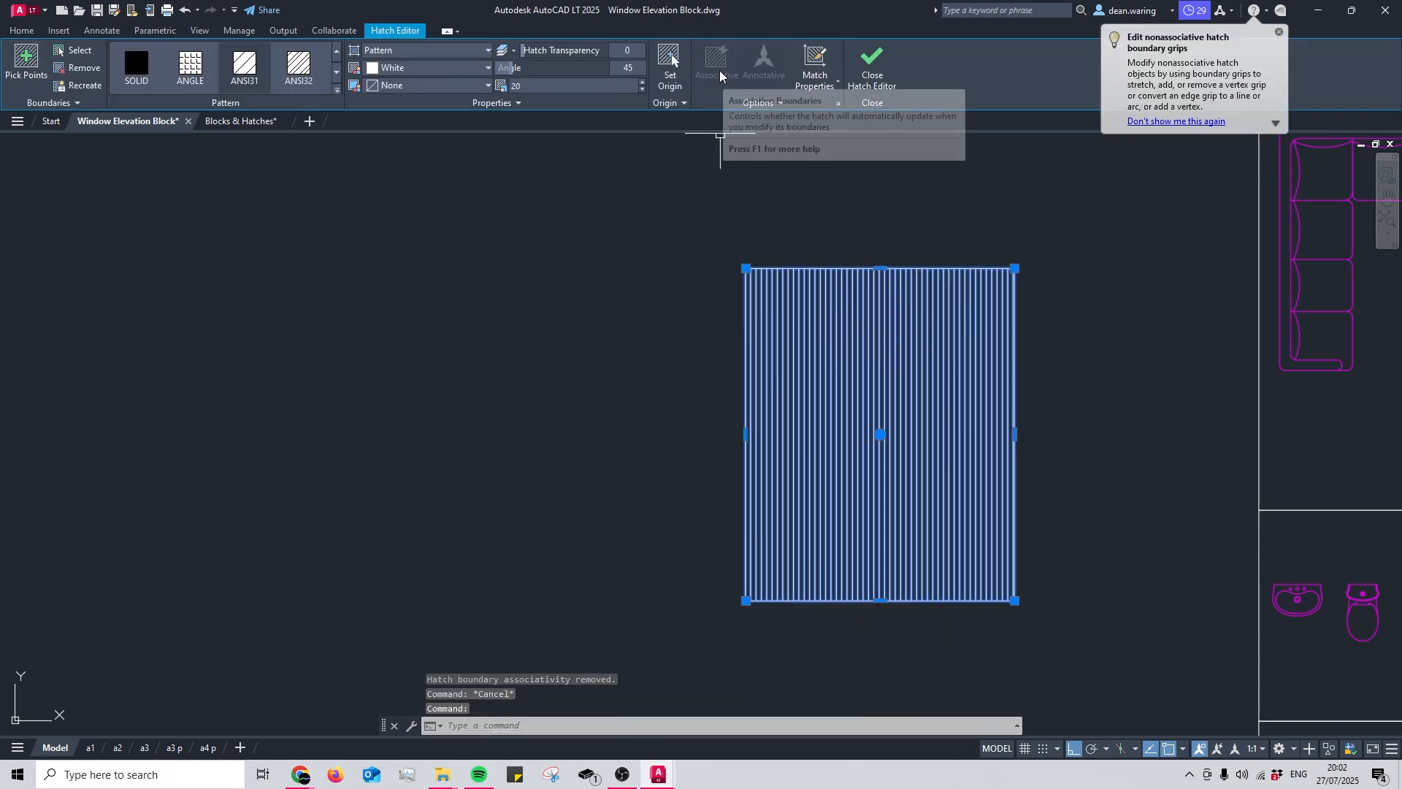
click(876, 70)
Step: Replace the non-associative hatch with a new associative hatch inside the rectangle
click(839, 312)
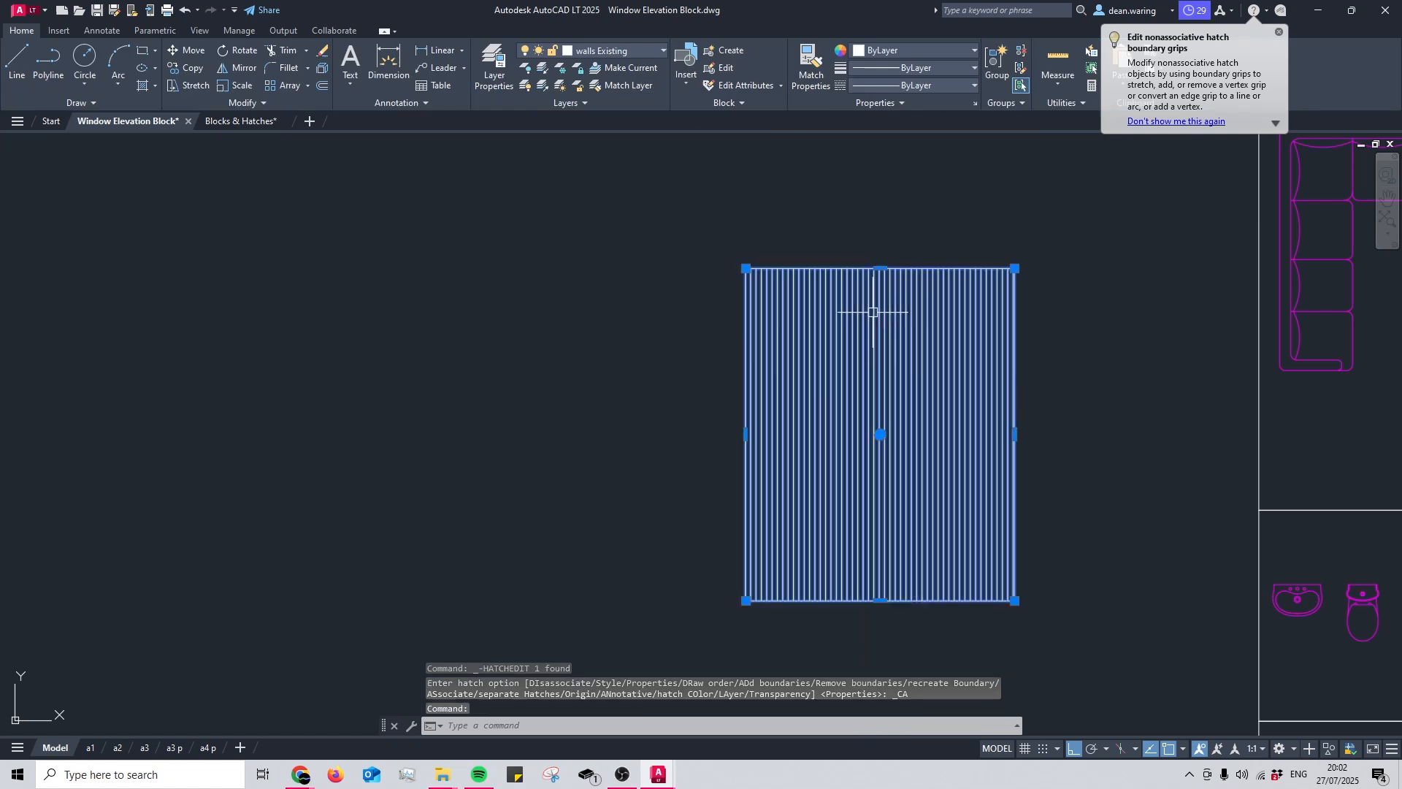
key(Delete)
text(h)
key(Return)
click(823, 312)
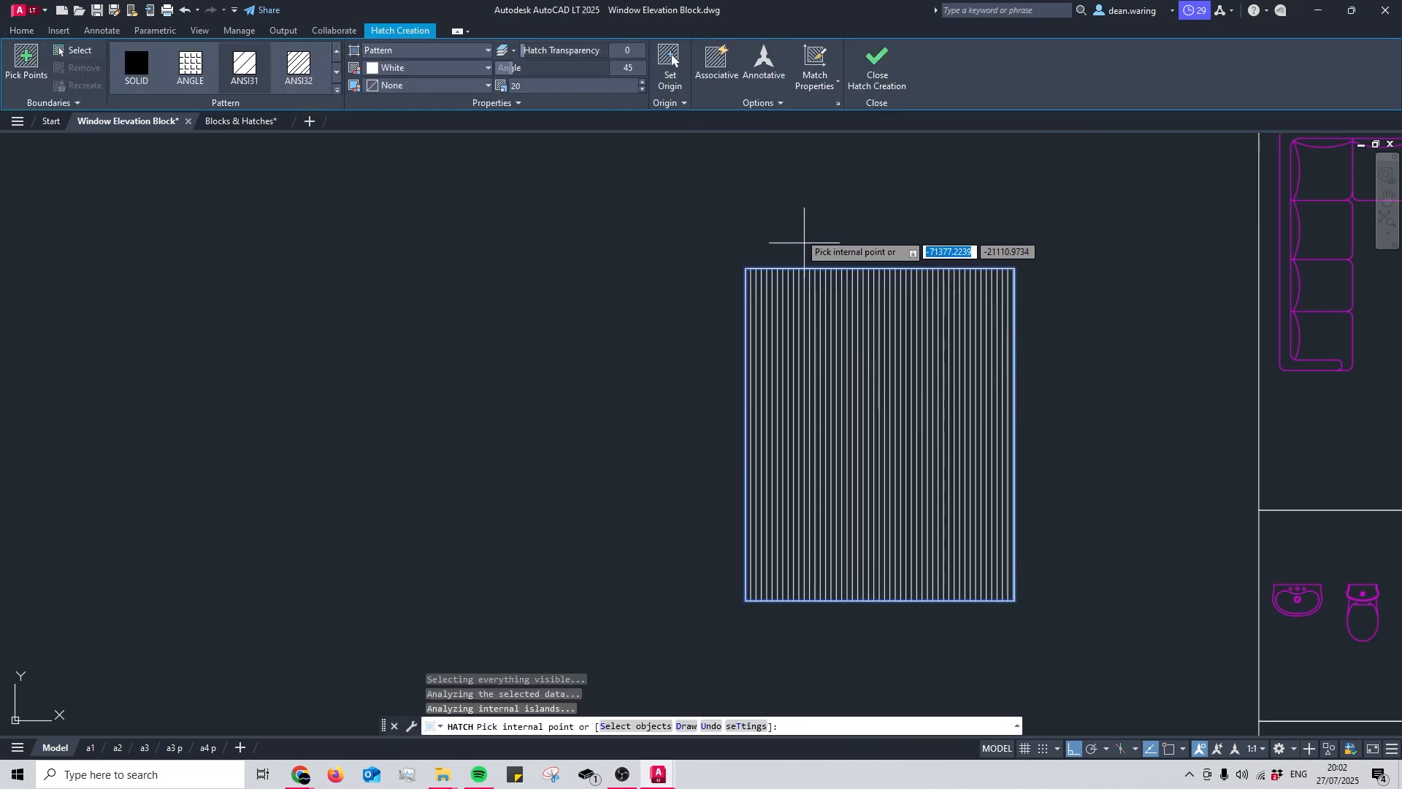
click(878, 70)
Step: Stretch the upper edge of the rectangle downward to shorten it together with its associative hatch
text(s)
key(Return)
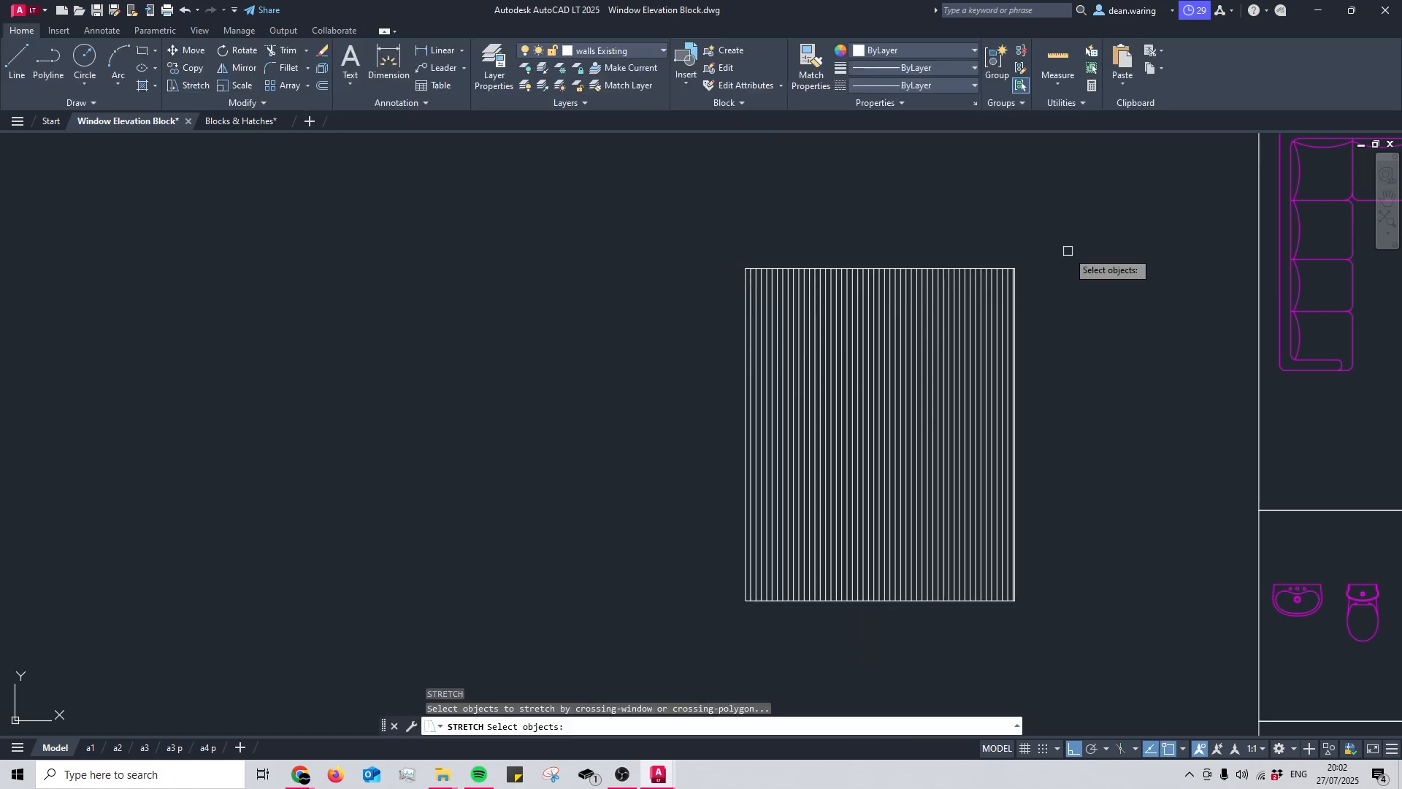
click(1067, 250)
click(712, 338)
key(Return)
click(621, 264)
click(613, 370)
key(Escape)
middle_drag(912, 374, 836, 347)
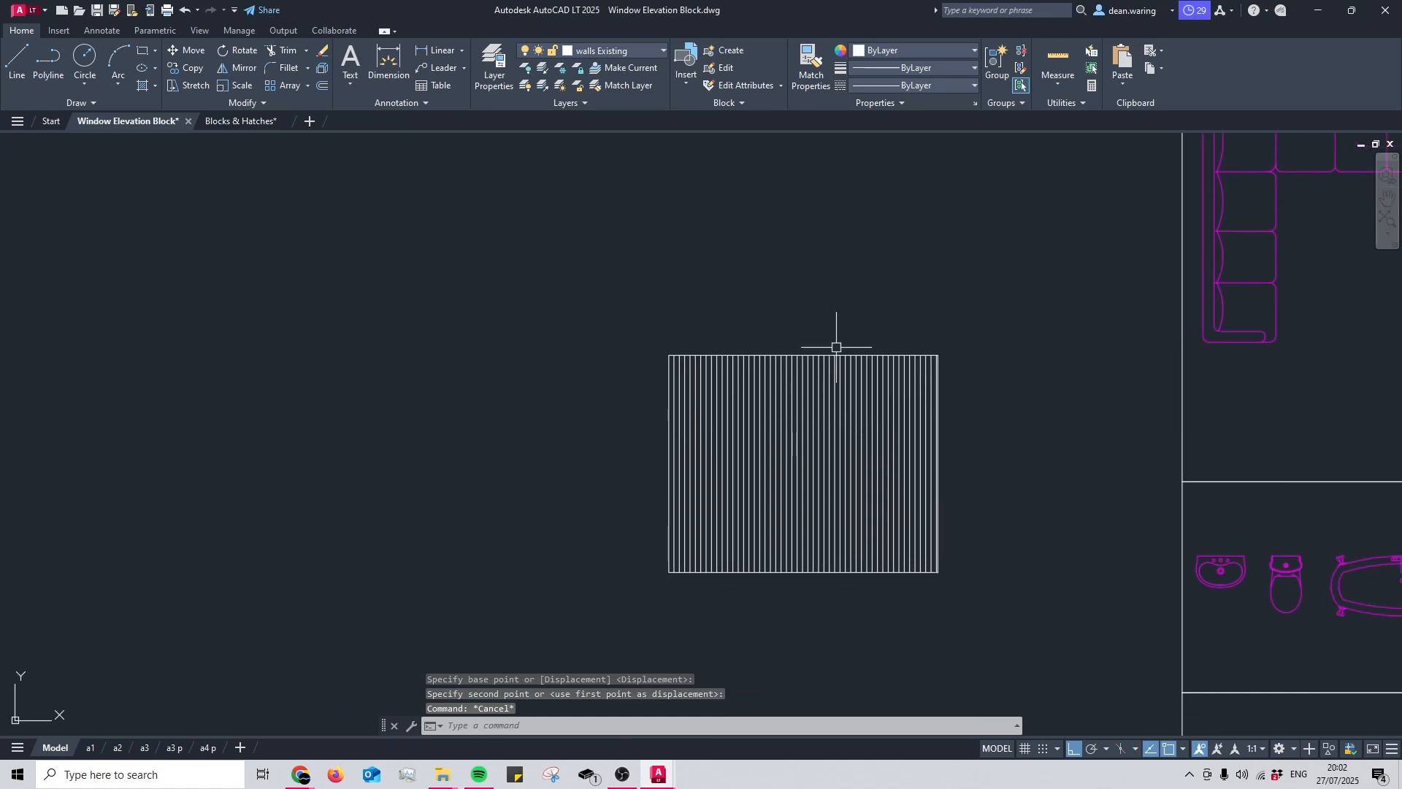
Step: Turn off associativity for the shortened rectangle's existing hatch and finish editing it
middle_drag(973, 431, 896, 446)
click(817, 409)
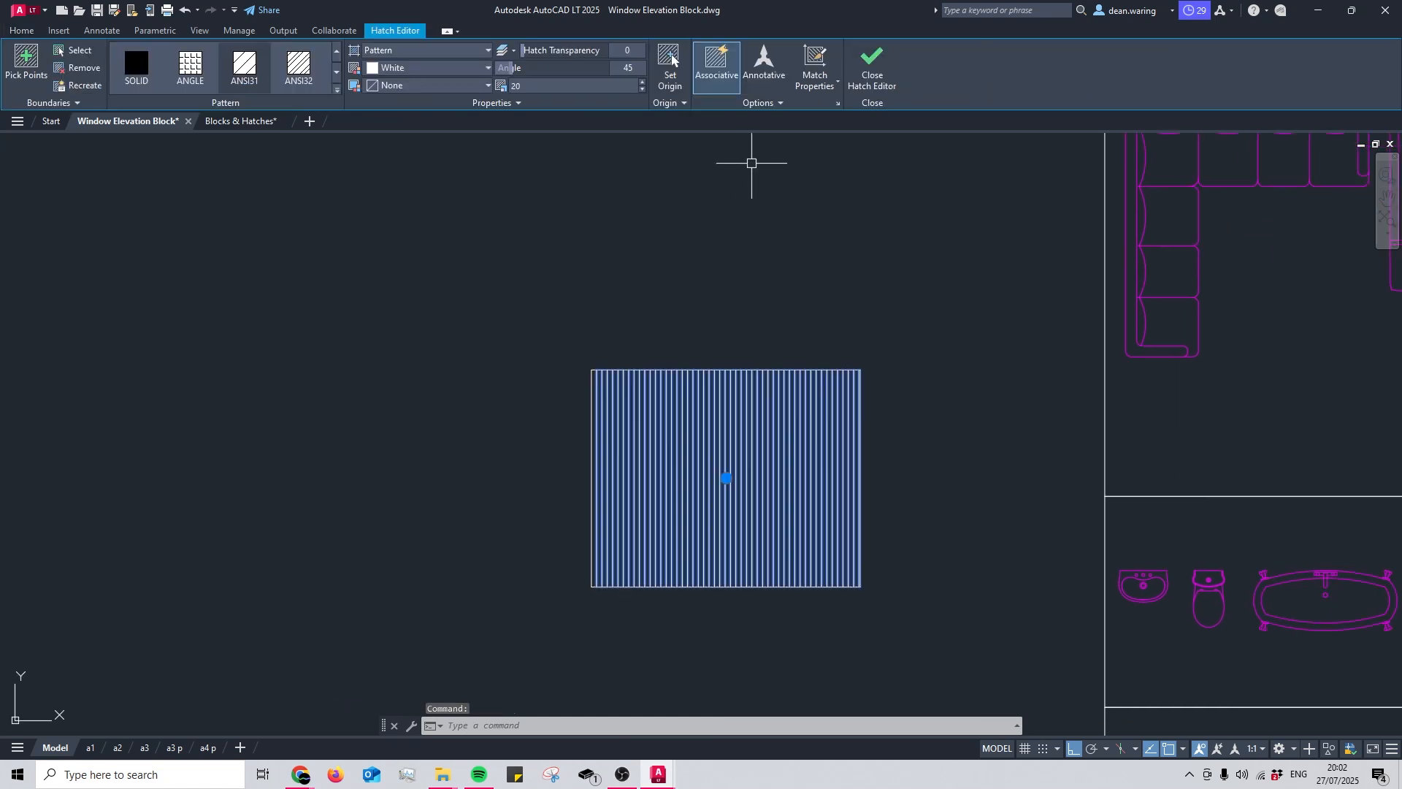
click(716, 68)
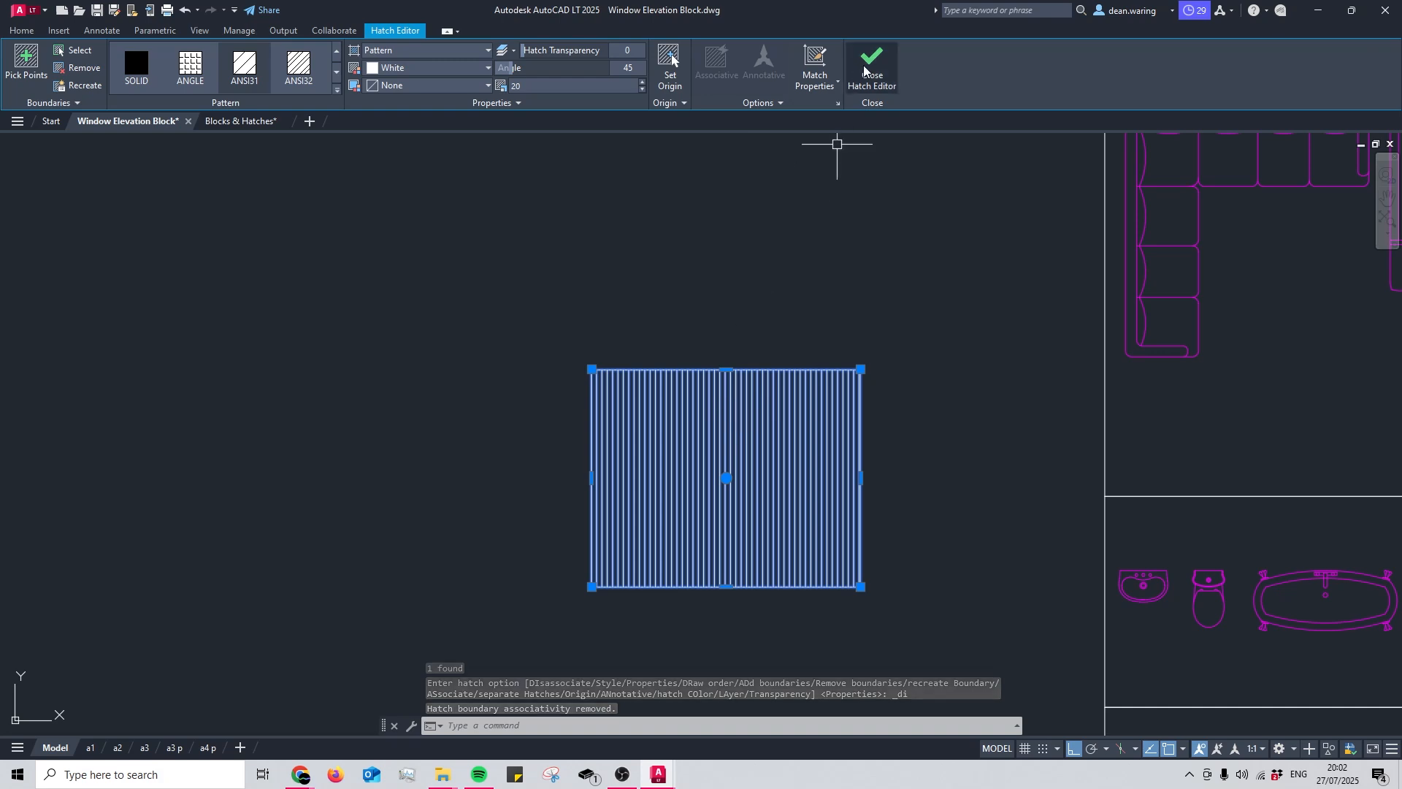
click(865, 71)
Step: Try stretching the hatch's upper edge above the rectangle's outline, and undo the stretch
click(765, 412)
click(725, 369)
click(732, 259)
key(Escape)
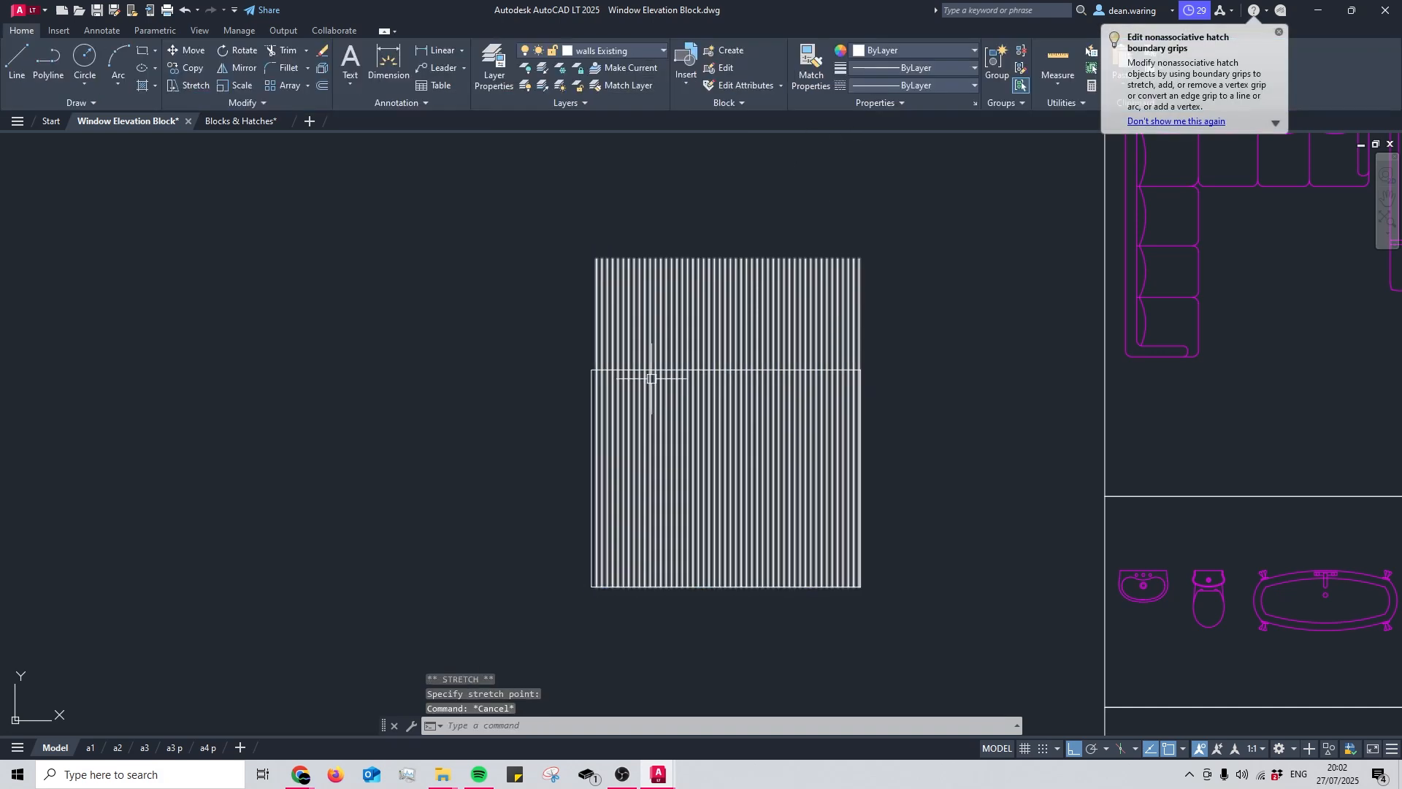
scroll(735, 382, up, 2)
scroll(980, 397, down, 4)
key(ctrl+z)
key(ctrl+z)
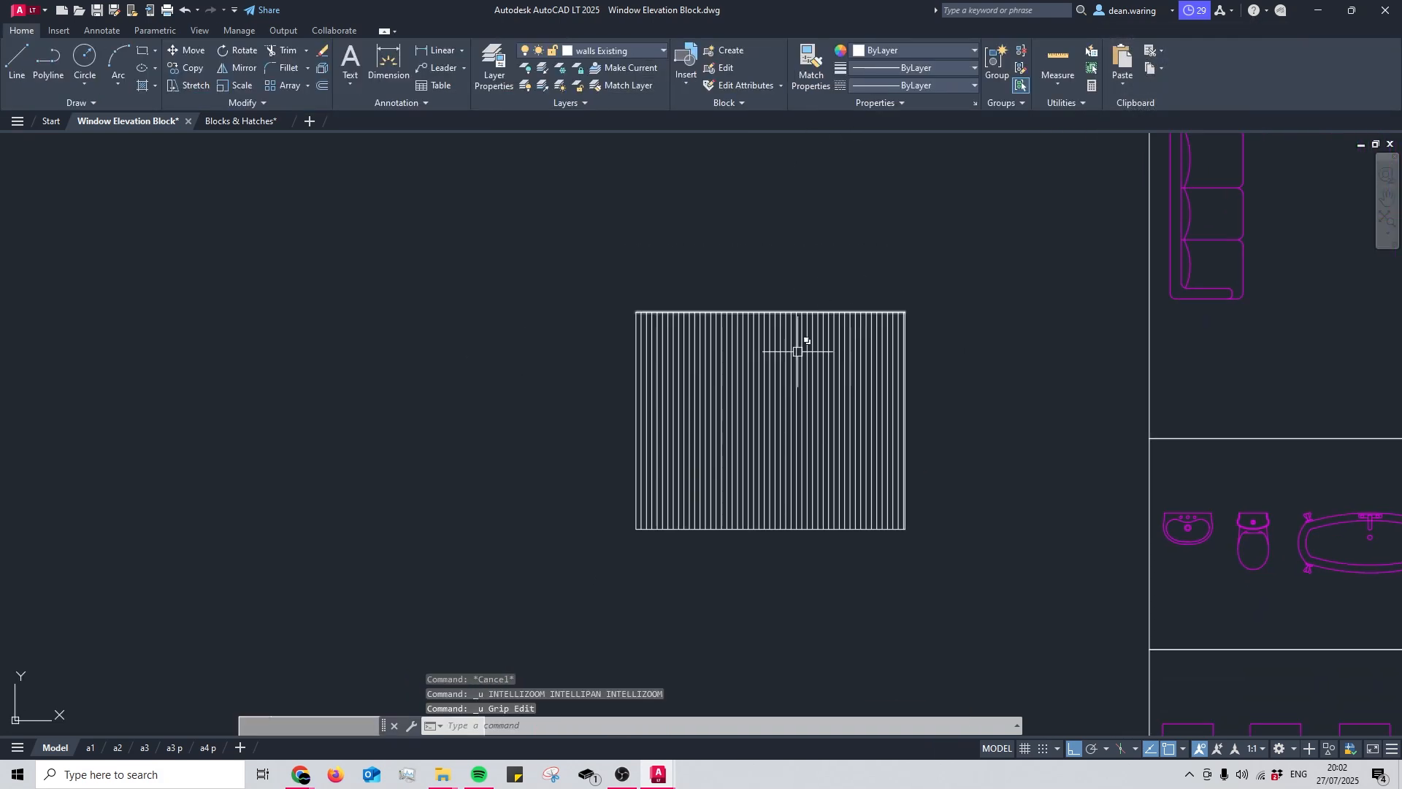
Step: Delete the non-associative hatch from the shortened rectangle
click(798, 351)
key(Delete)
middle_drag(869, 345, 846, 334)
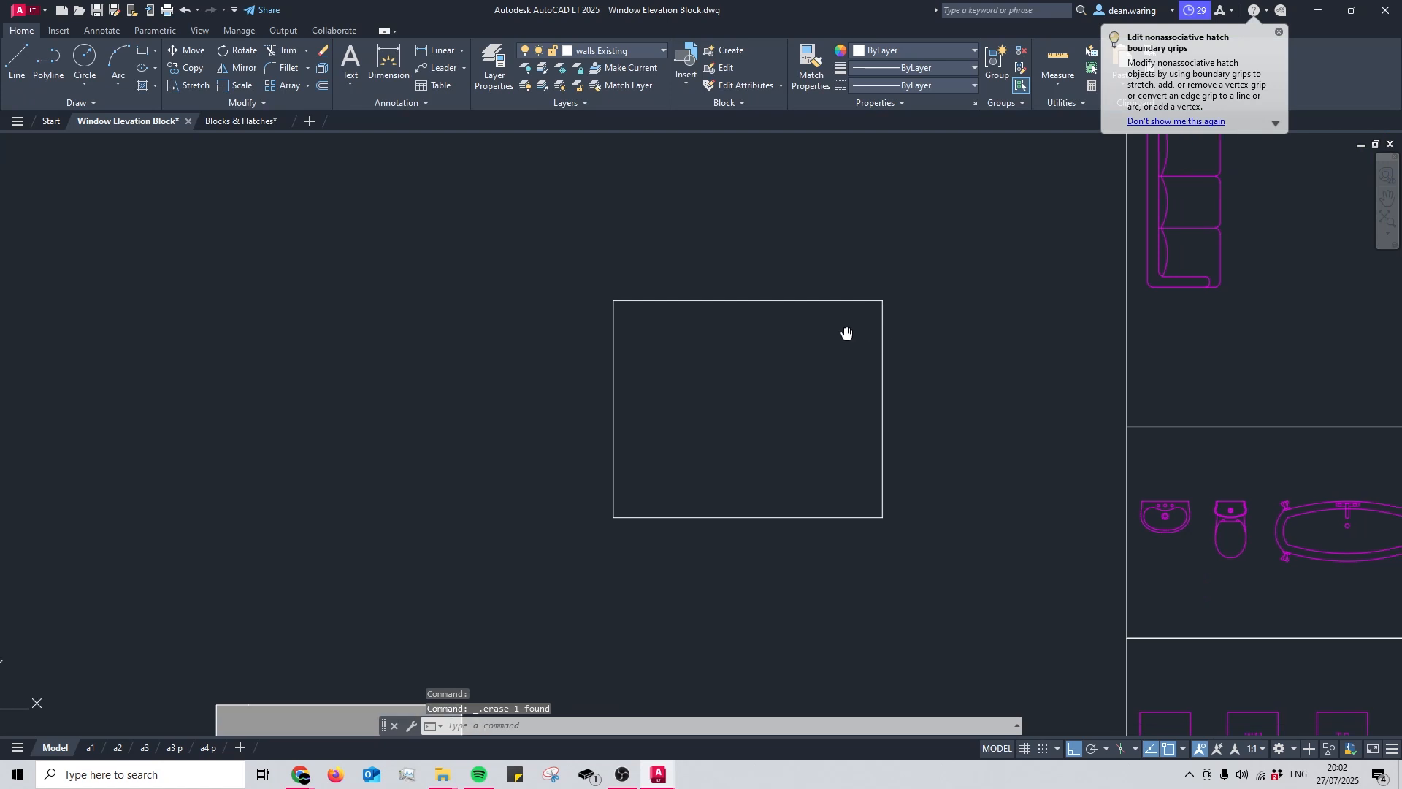
text(h)
key(Return)
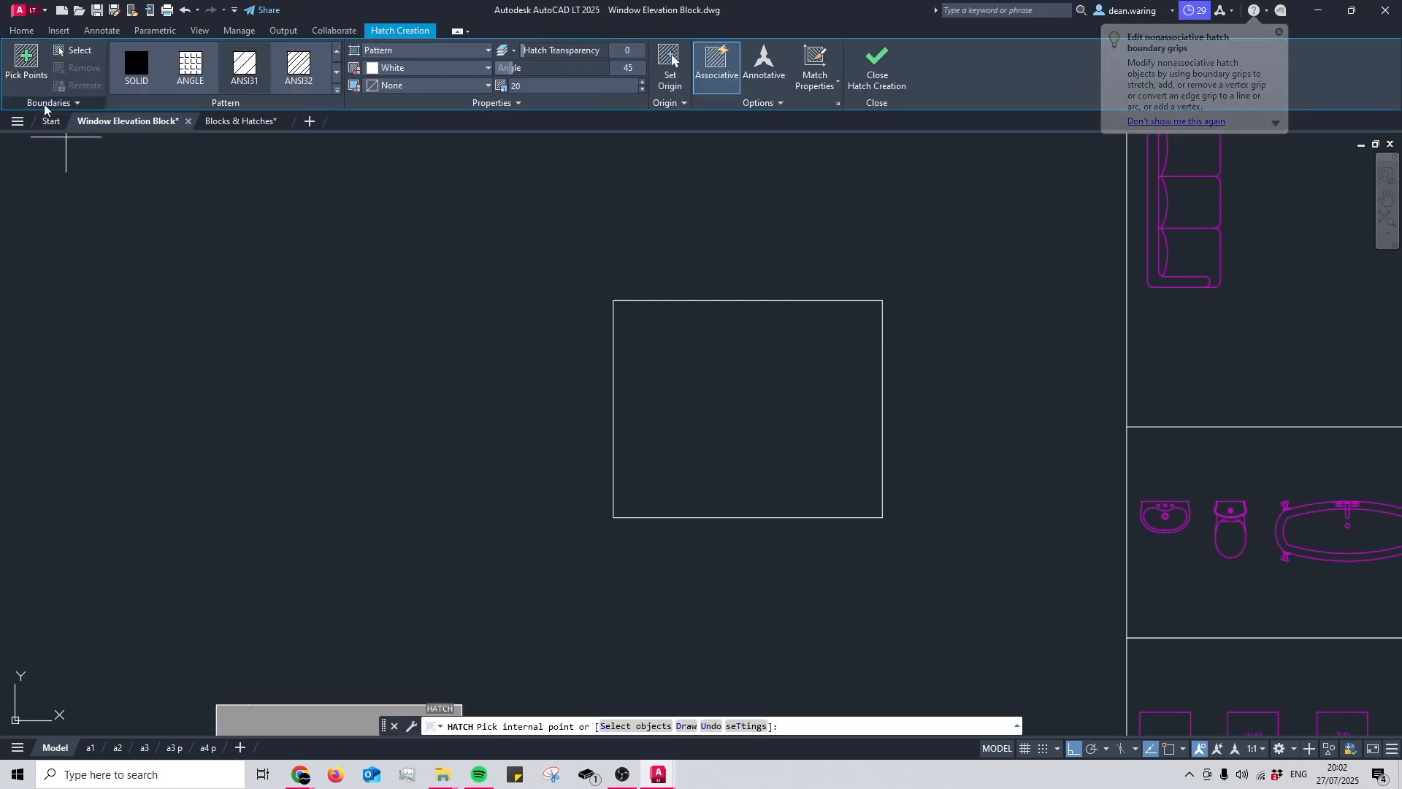
click(38, 73)
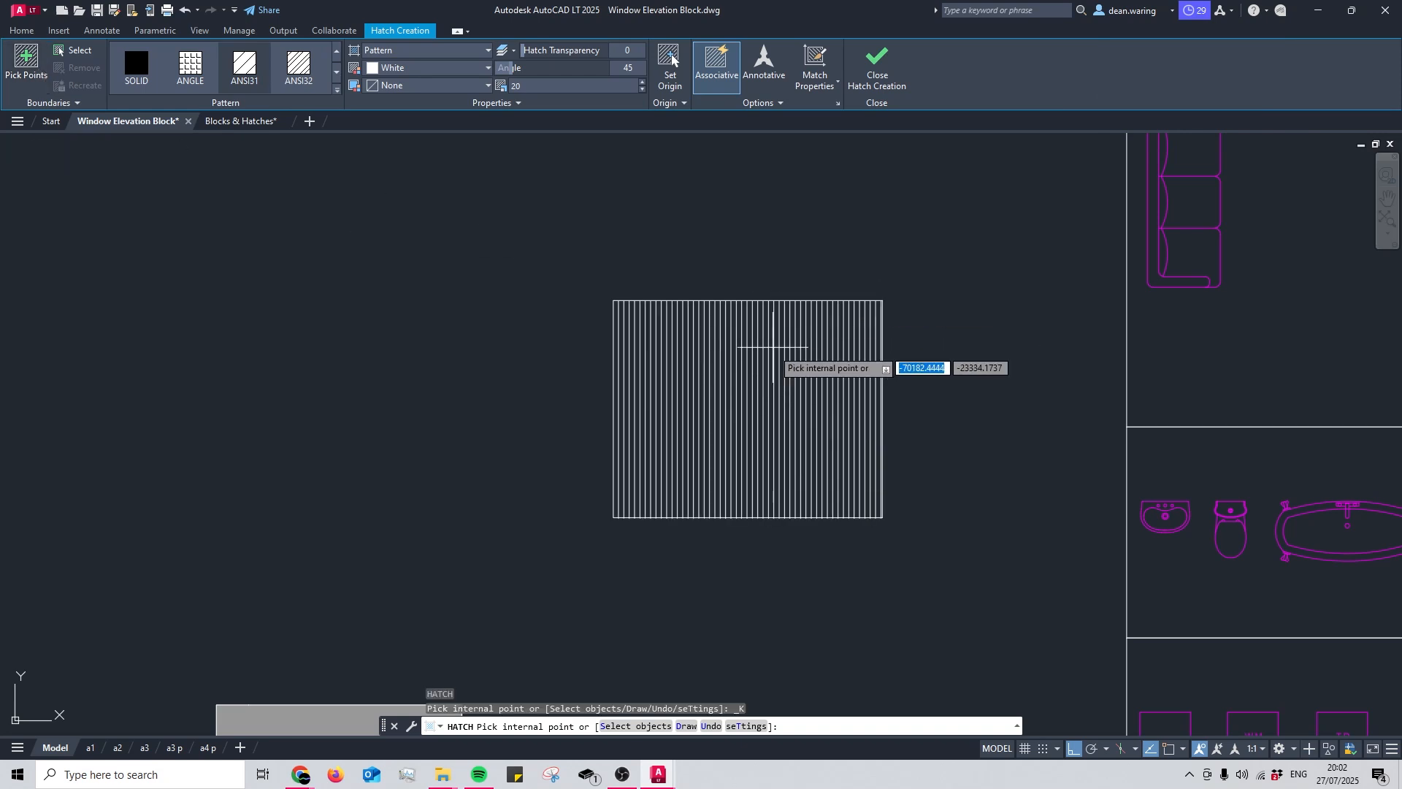
mouse_move(773, 365)
middle_down()
mouse_move(770, 335)
mouse_move(815, 325)
middle_up()
key(Escape)
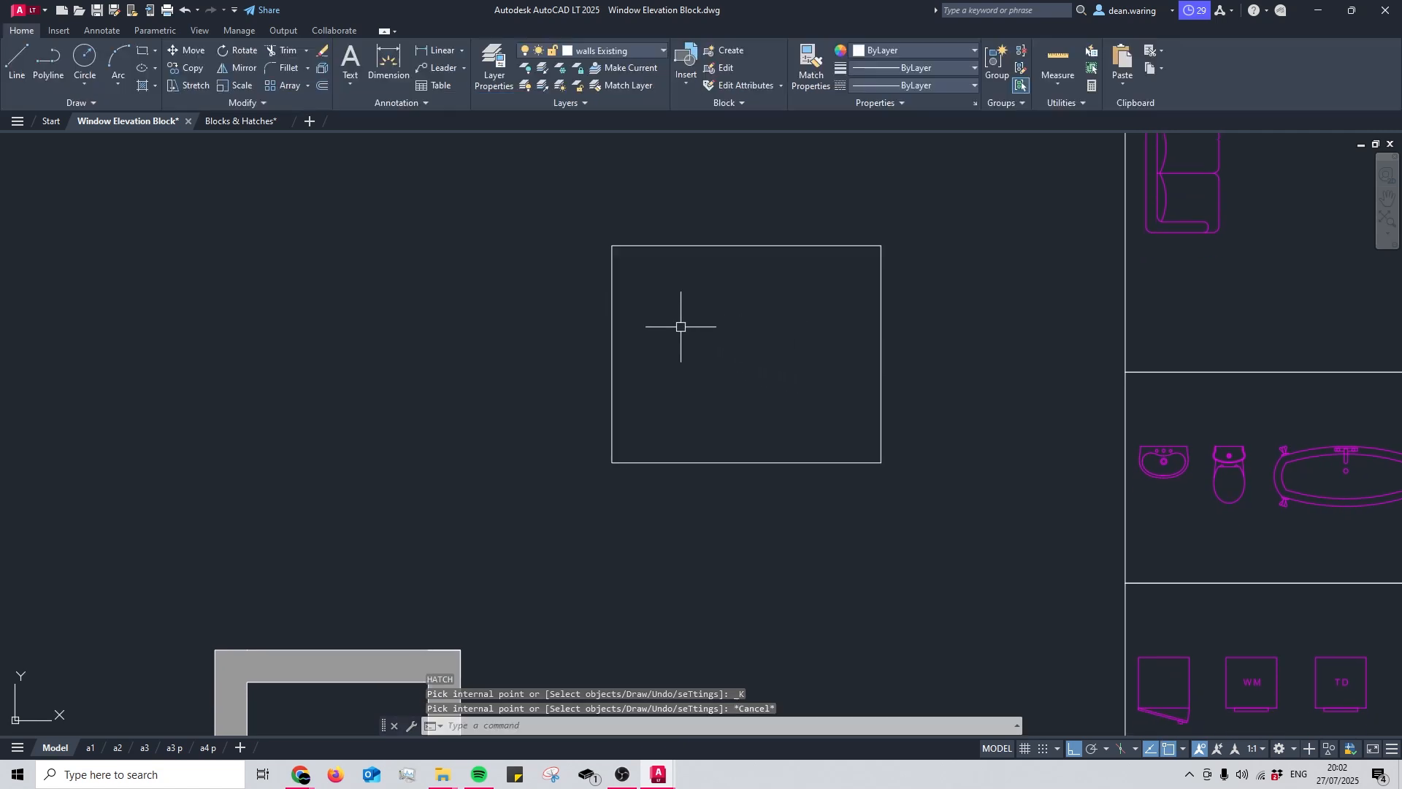
click(143, 85)
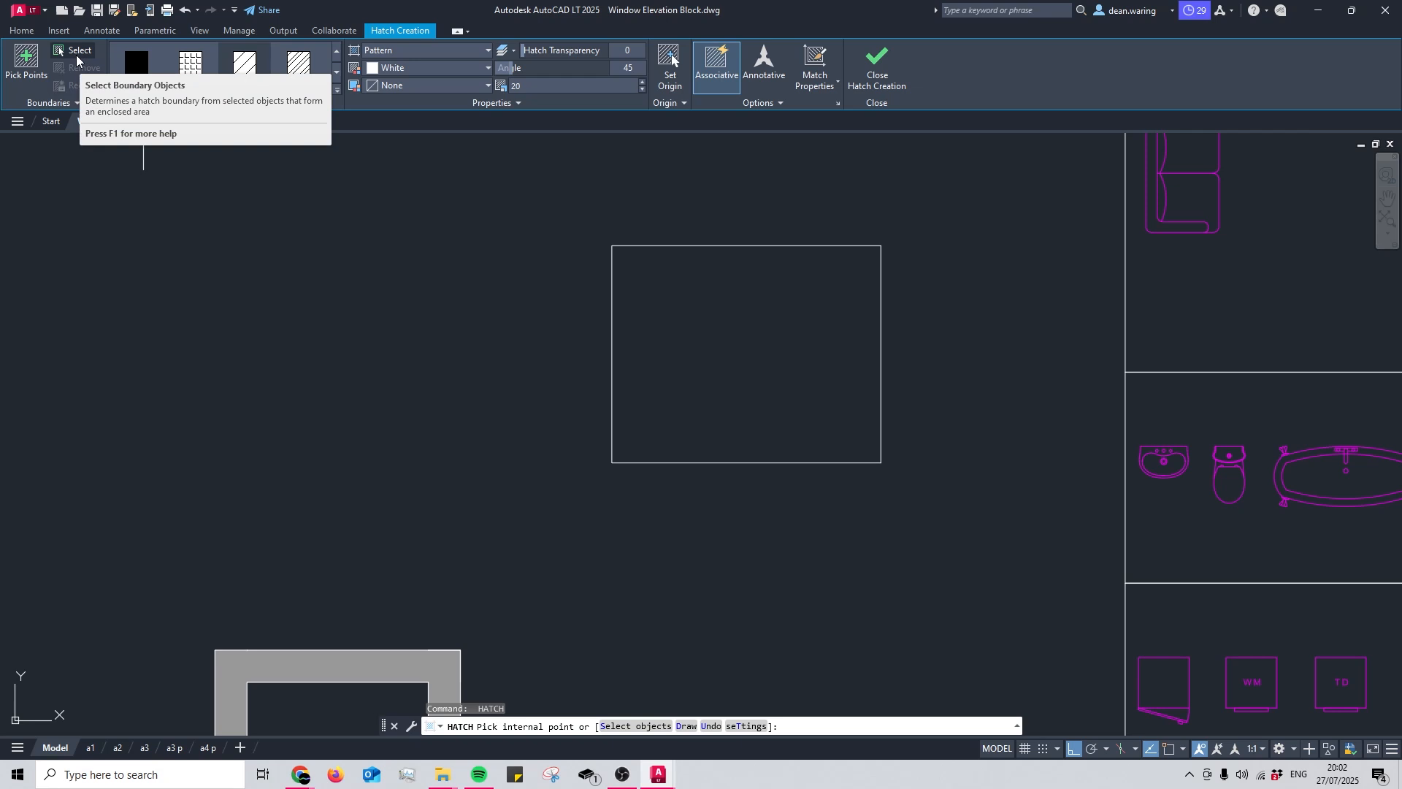
click(77, 59)
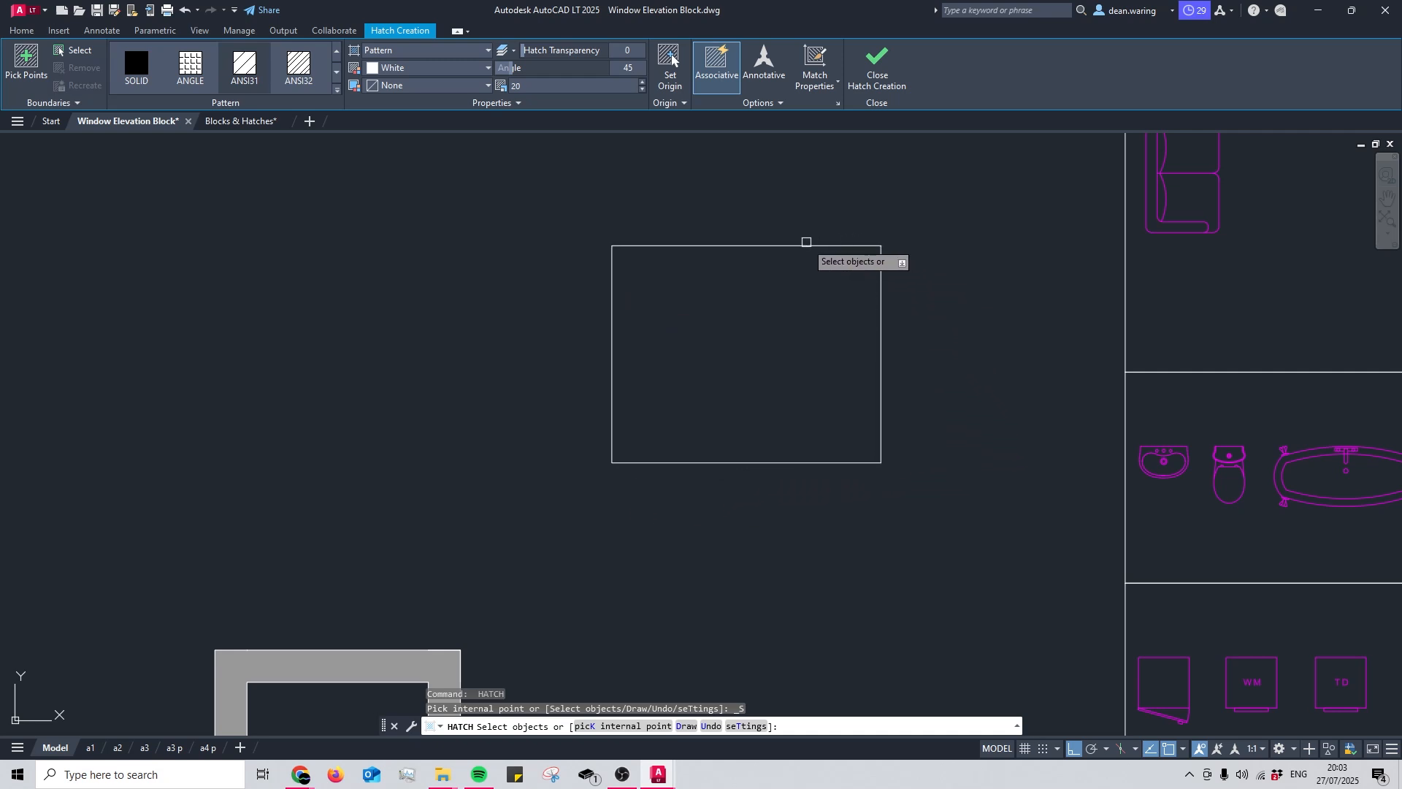
key(Escape)
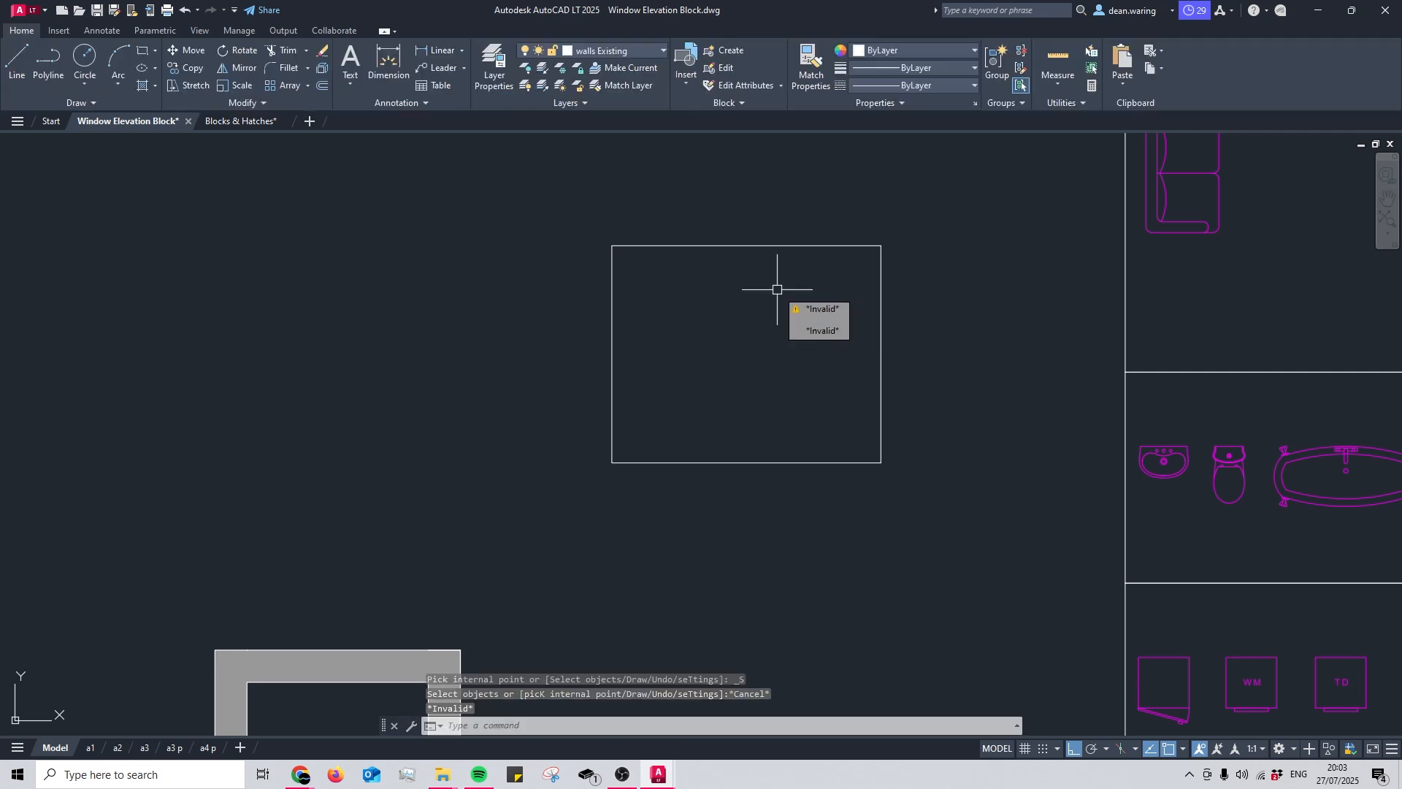
middle_drag(712, 305, 699, 313)
key(Escape)
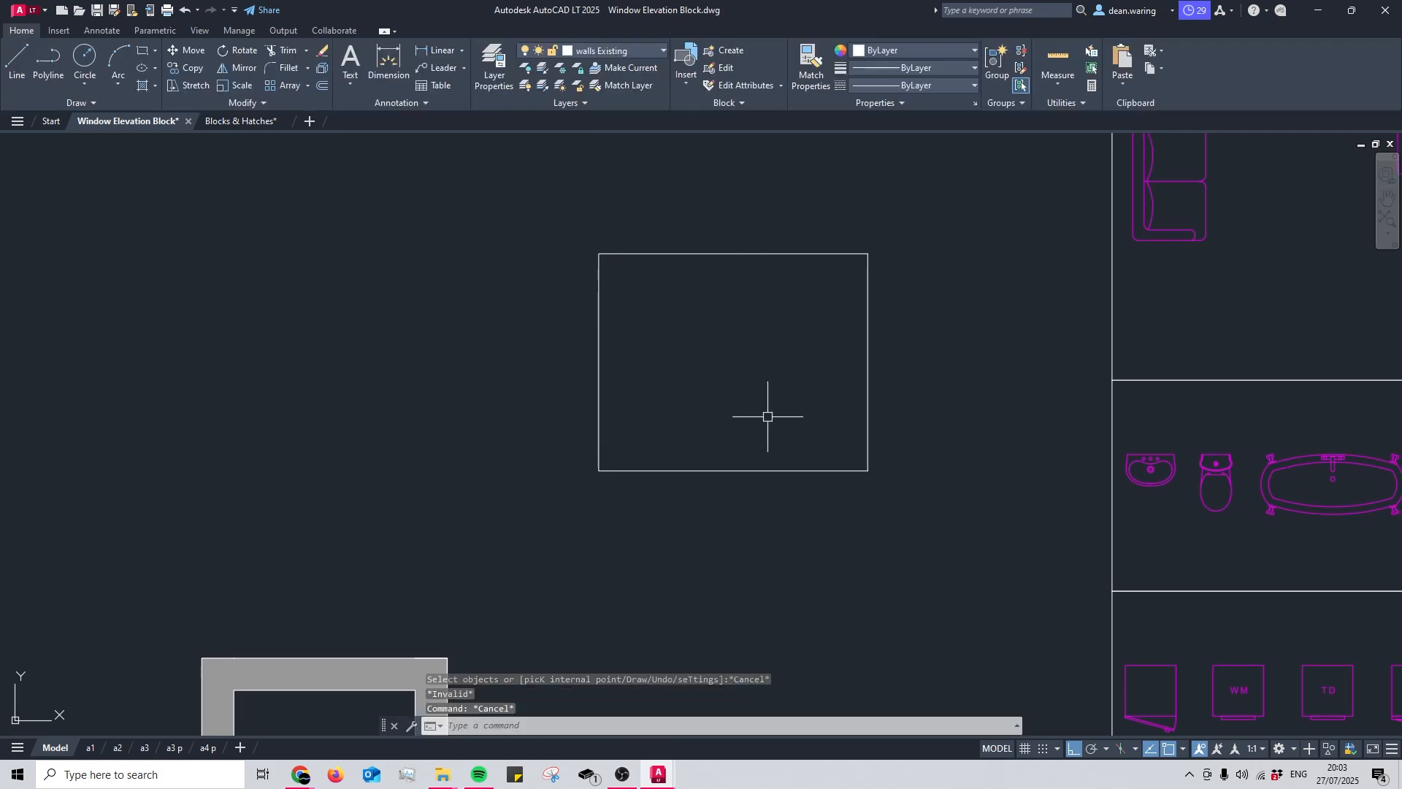
Step: Join the rectangle's four lines into one polyline and check that the outline selects as a single object
drag(593, 211, 920, 538)
scroll(855, 248, up, 5)
scroll(854, 247, down, 5)
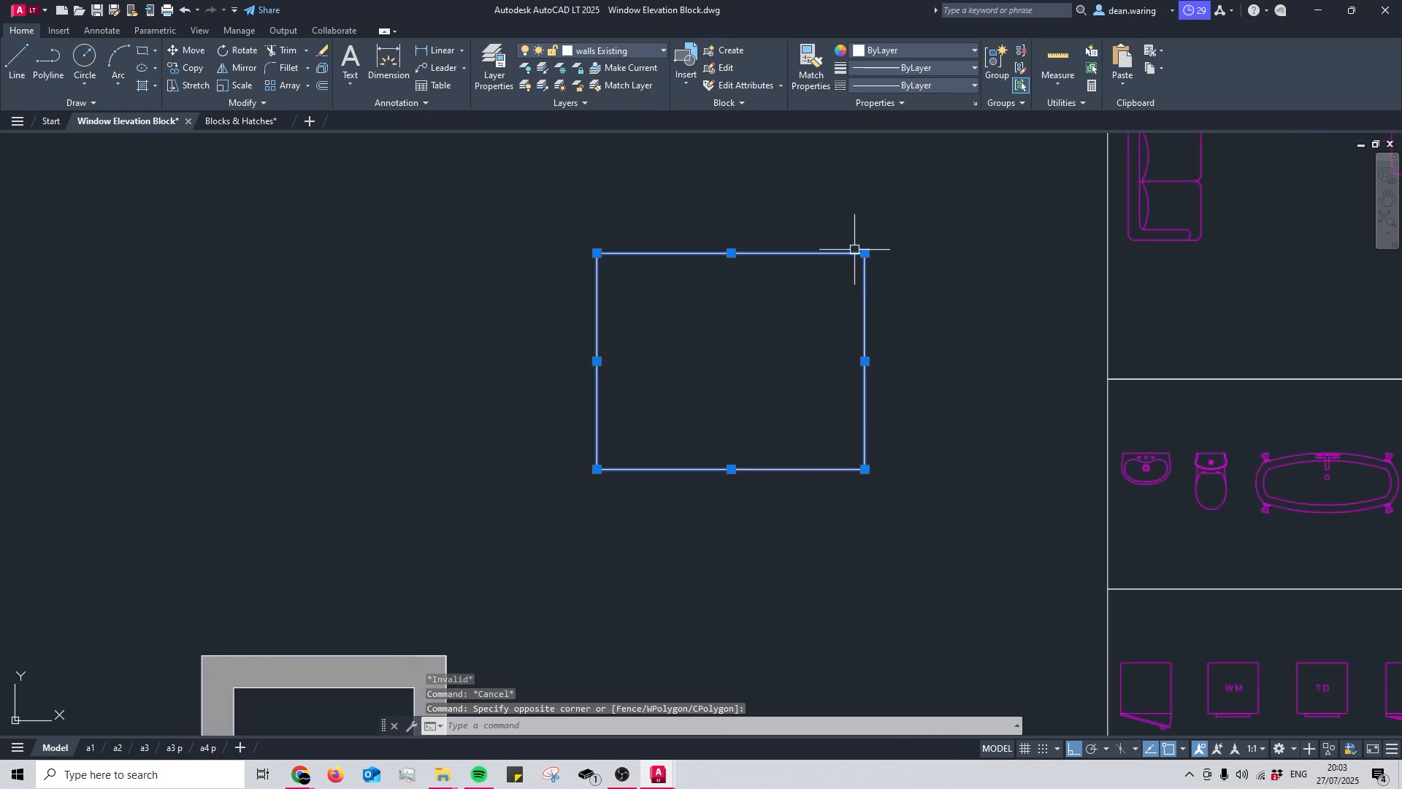
middle_drag(857, 335, 788, 341)
text(j)
key(Return)
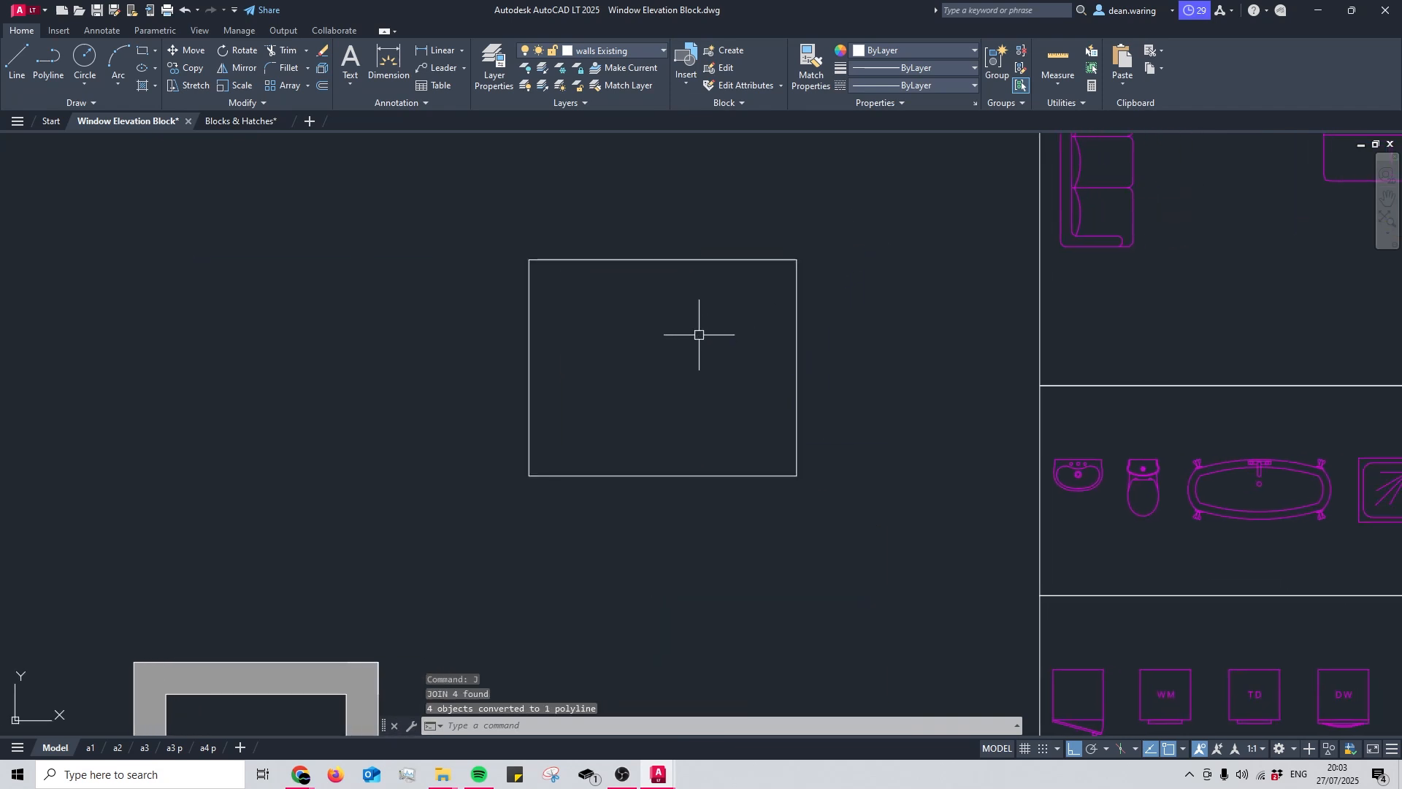
click(712, 312)
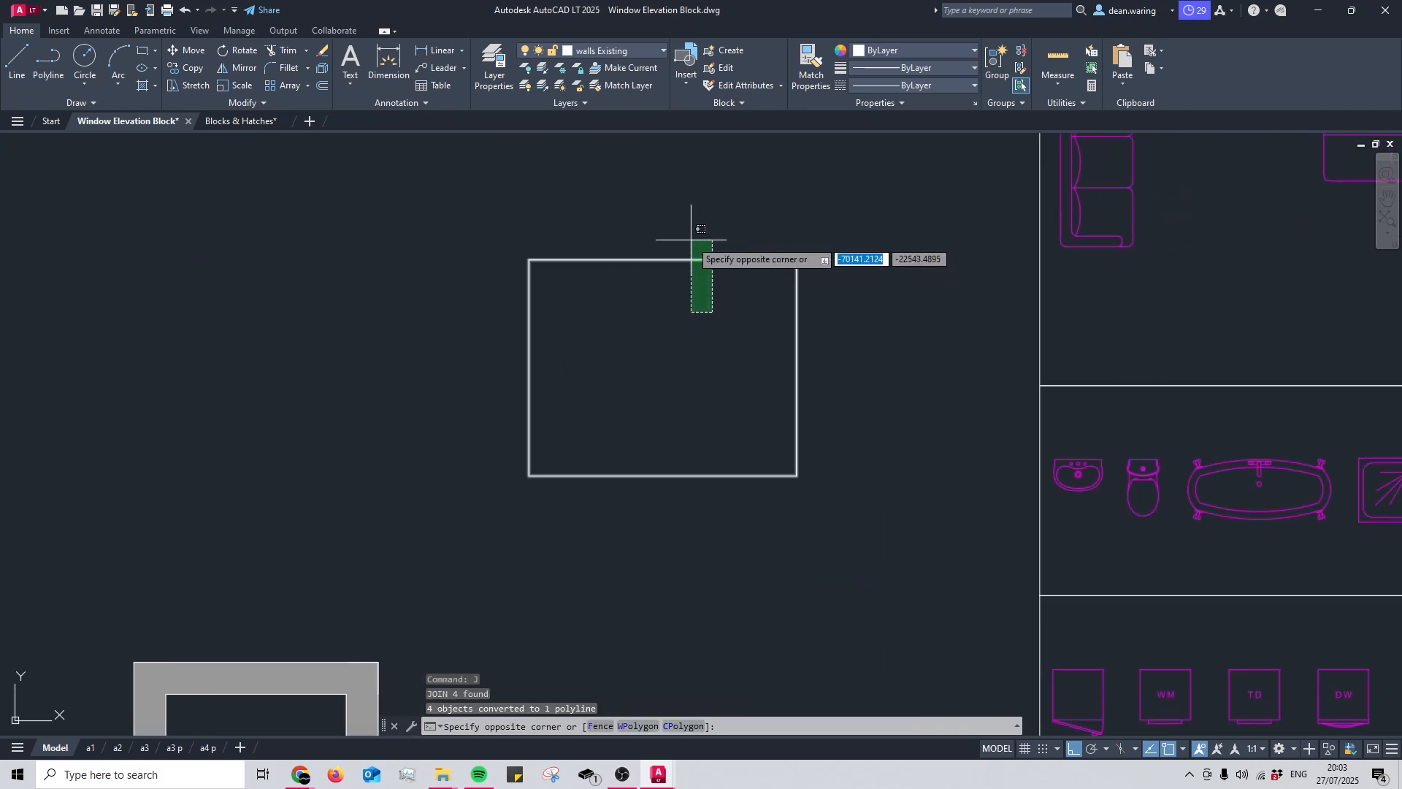
click(691, 239)
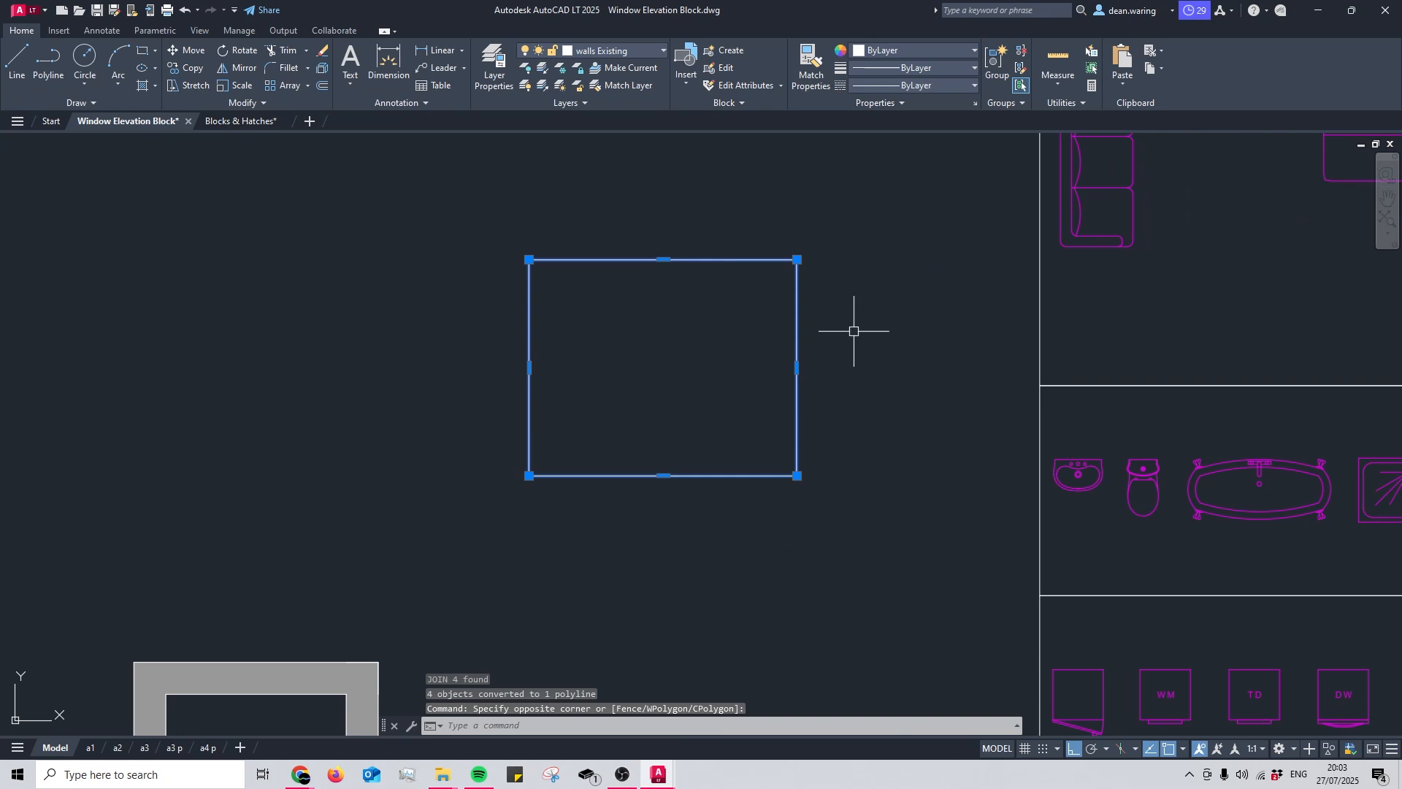
key(Escape)
Step: Hatch the rectangle by selecting its joined outline as the boundary object, and finish the hatch
scroll(782, 291, down, 2)
middle_drag(661, 427, 642, 414)
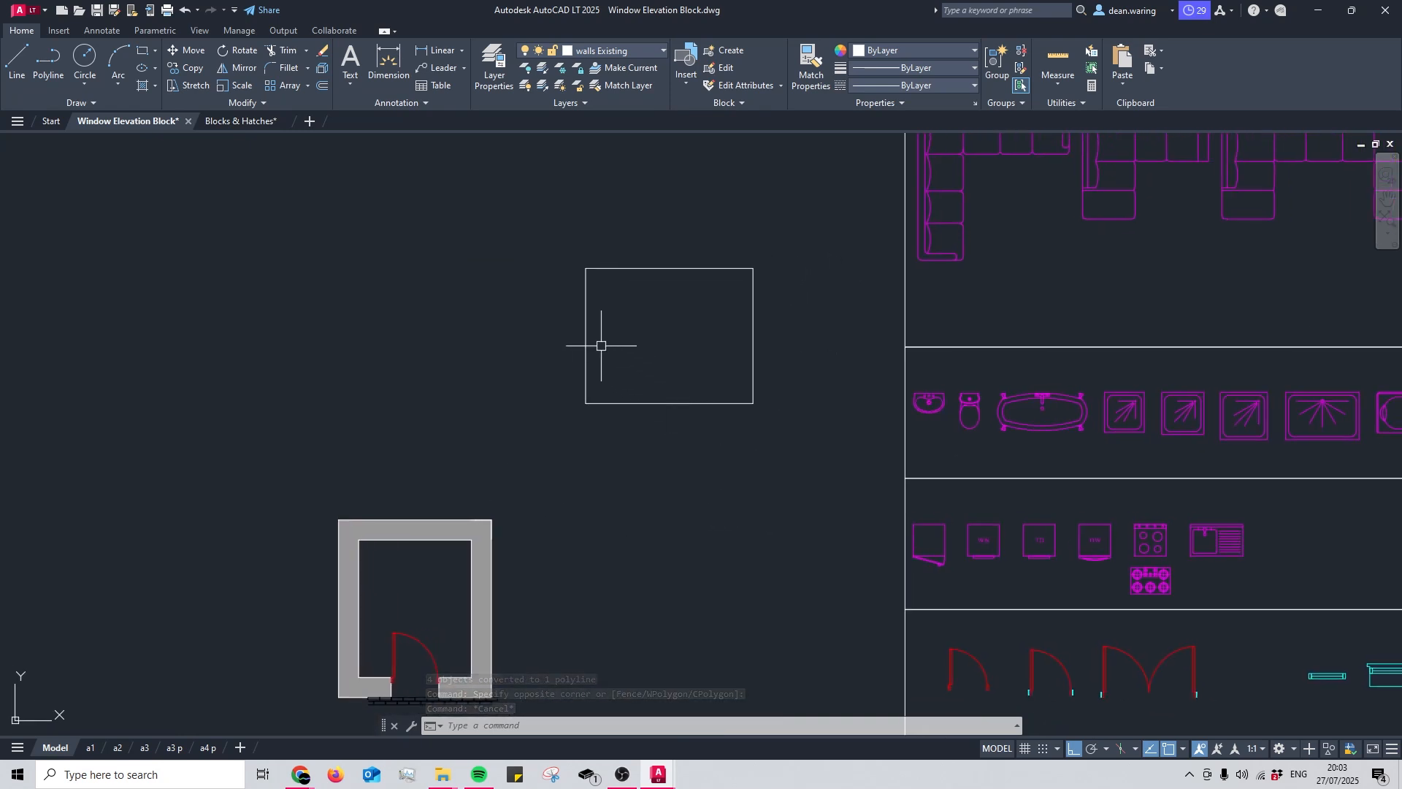
text(h)
key(Return)
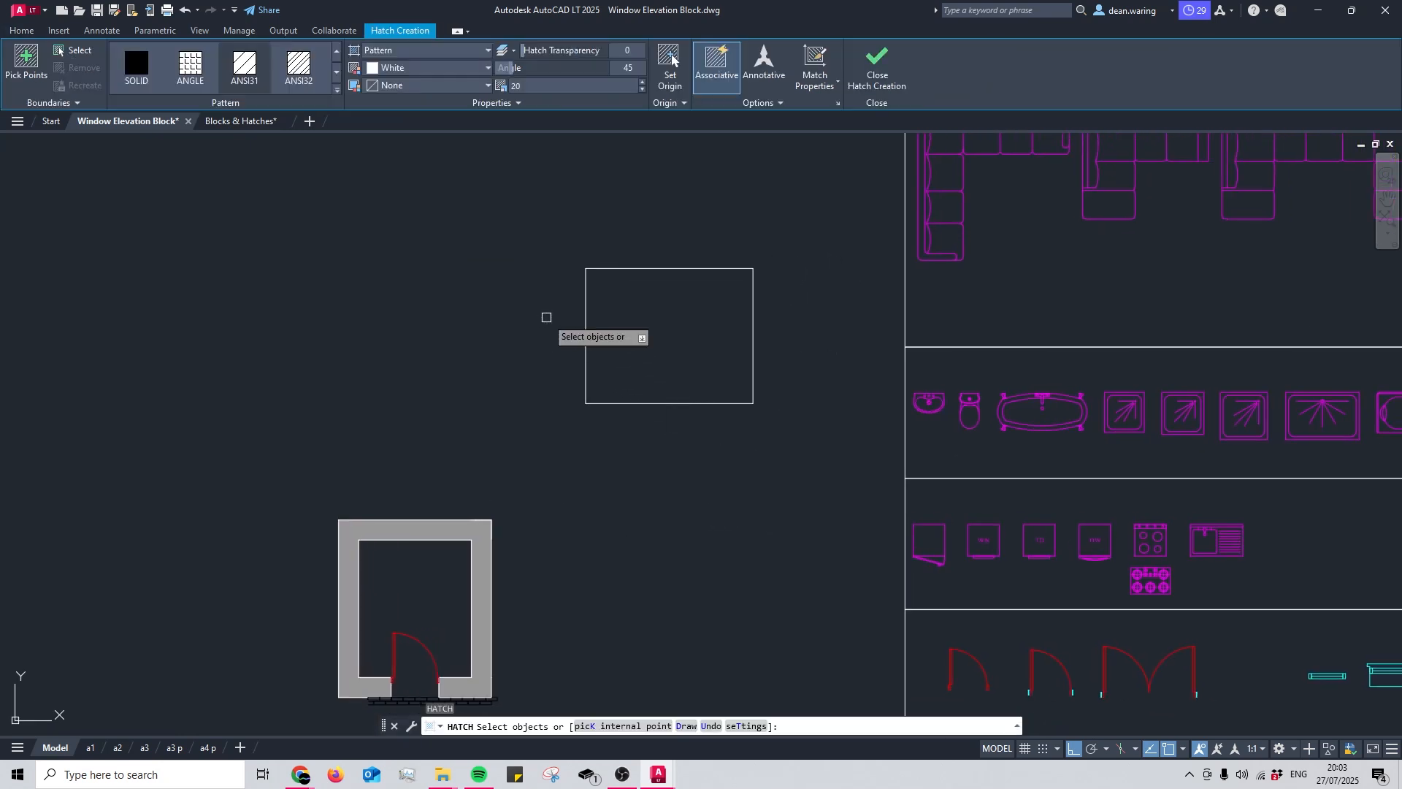
click(76, 56)
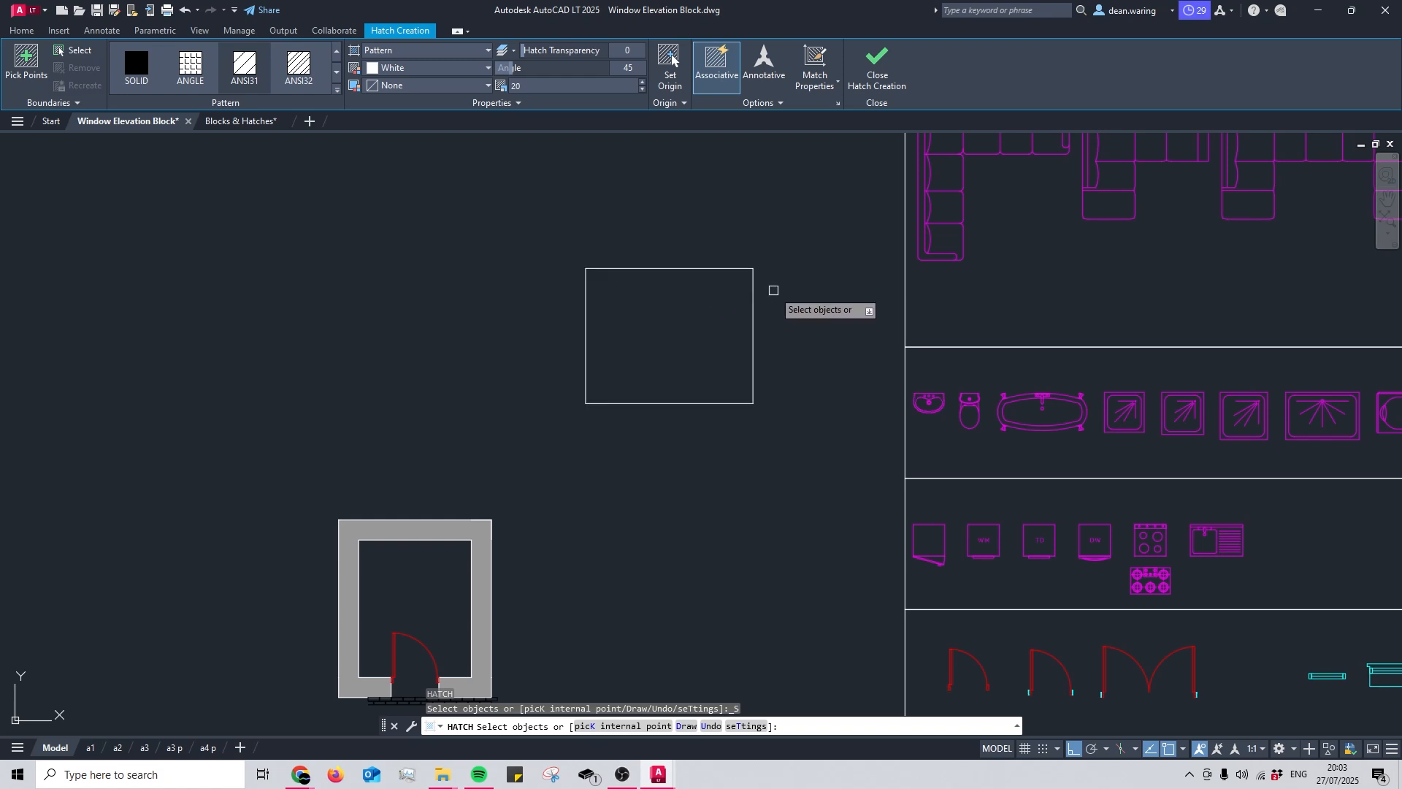
click(753, 295)
middle_drag(729, 328, 761, 371)
key(Escape)
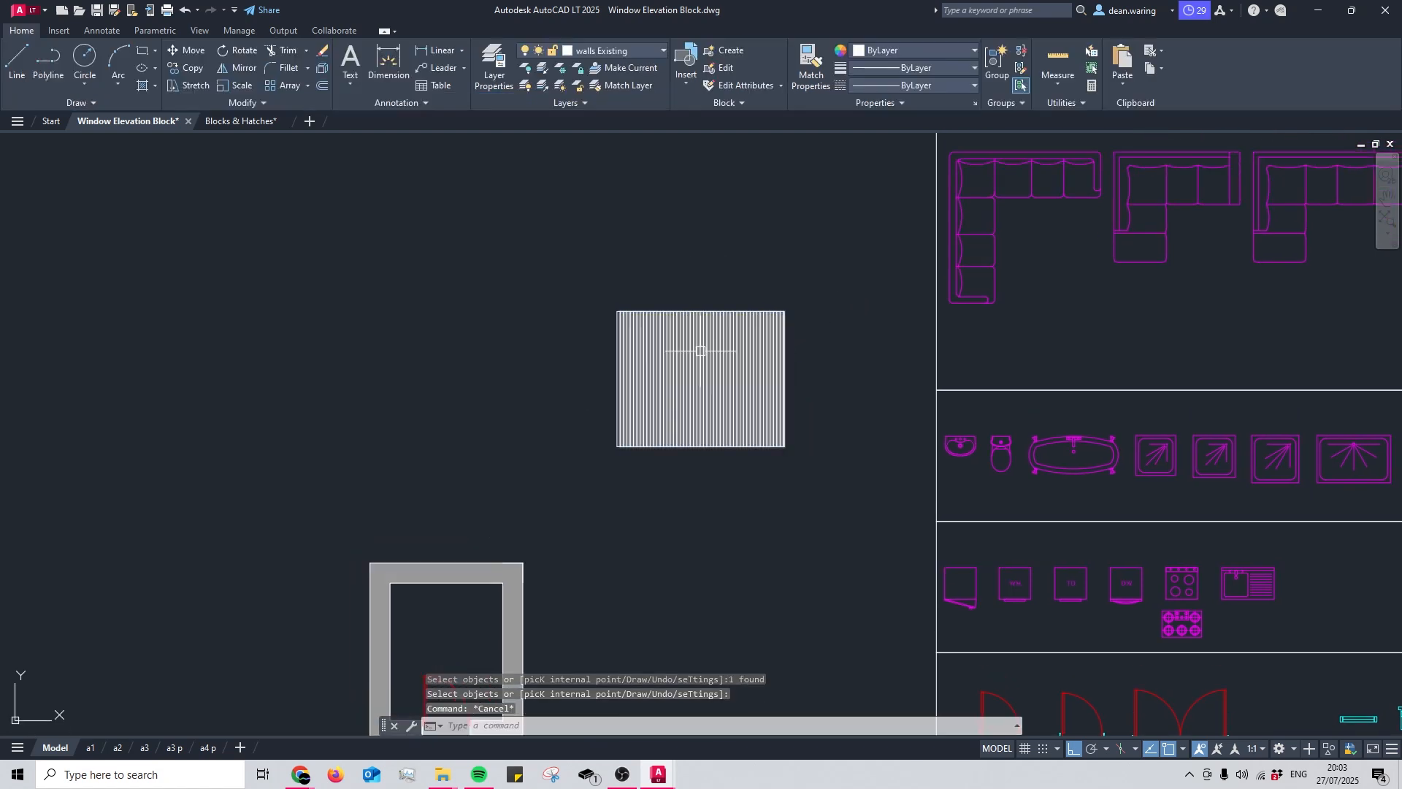
scroll(701, 351, up, 4)
click(751, 319)
key(Escape)
scroll(758, 307, down, 2)
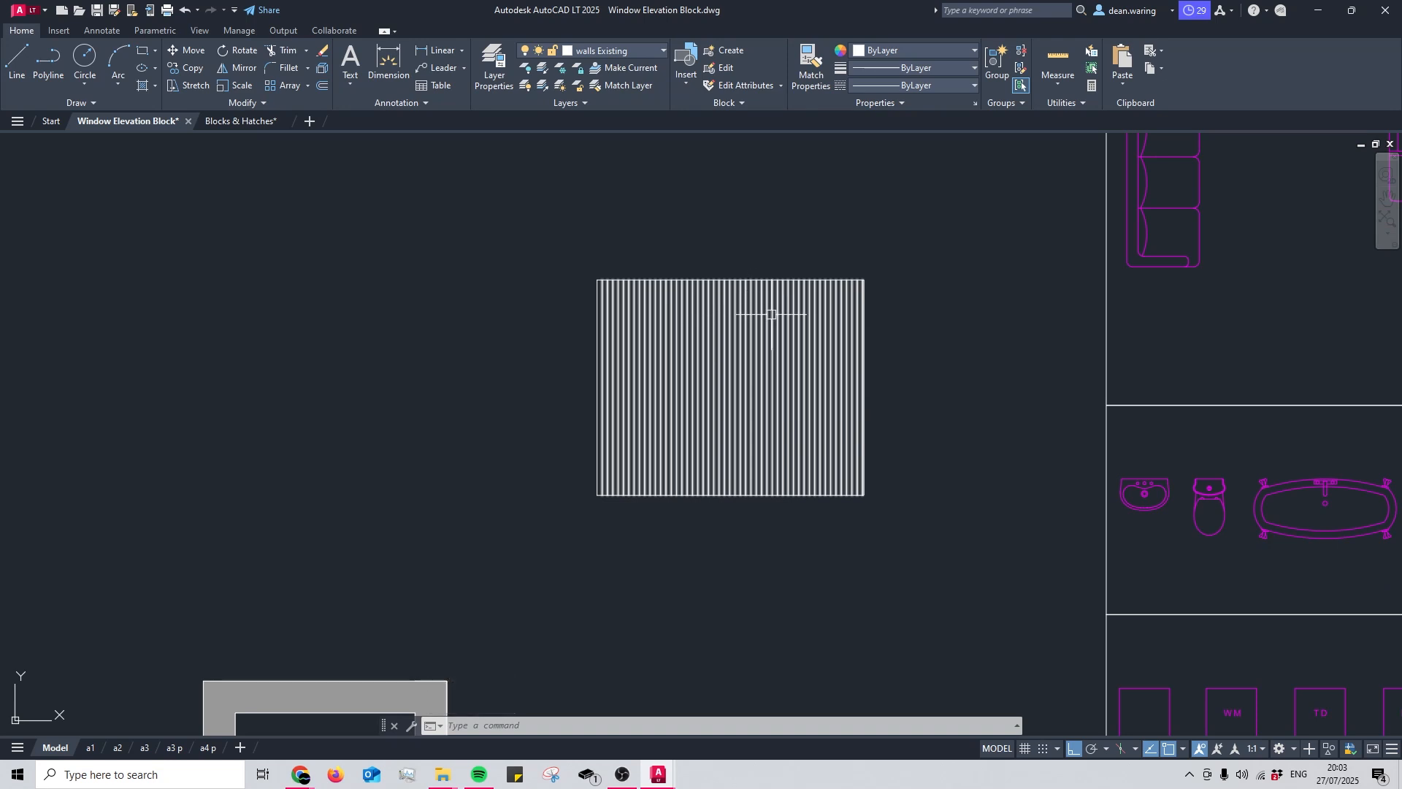
middle_drag(765, 319, 754, 320)
Step: Switch to the Blocks & Hatches drawing and bring its floor plans and elevations into view
key(ctrl+Tab)
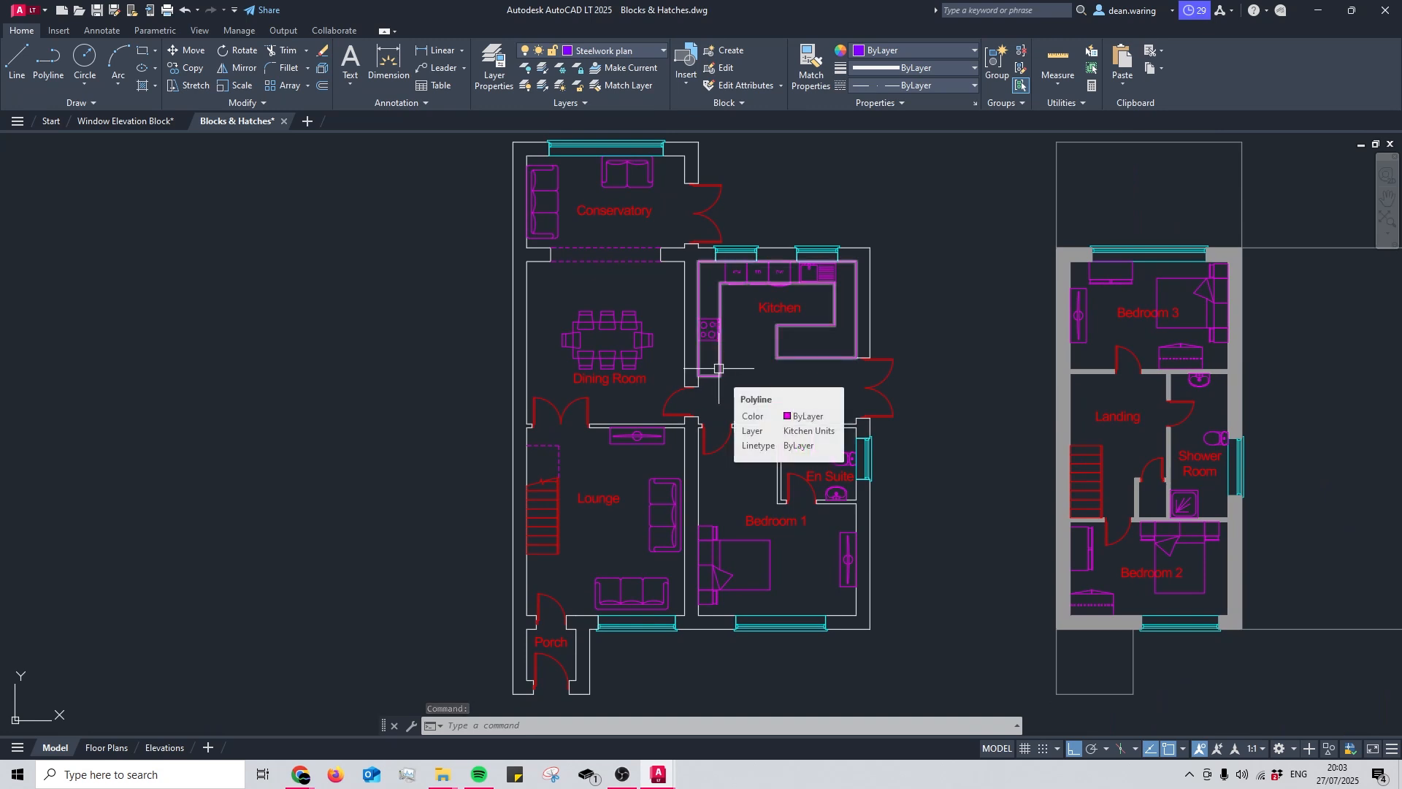
middle_drag(769, 409, 760, 387)
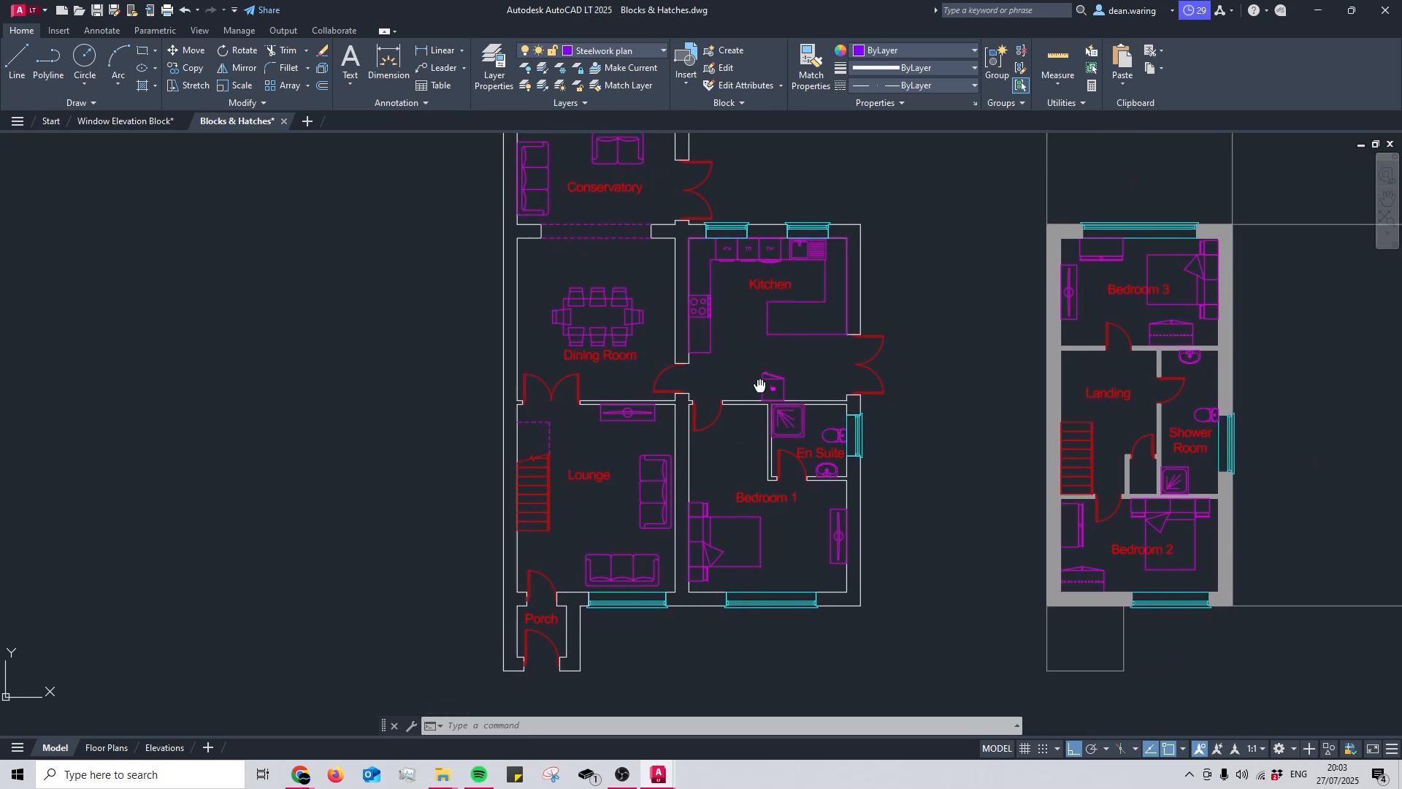
scroll(761, 387, down, 6)
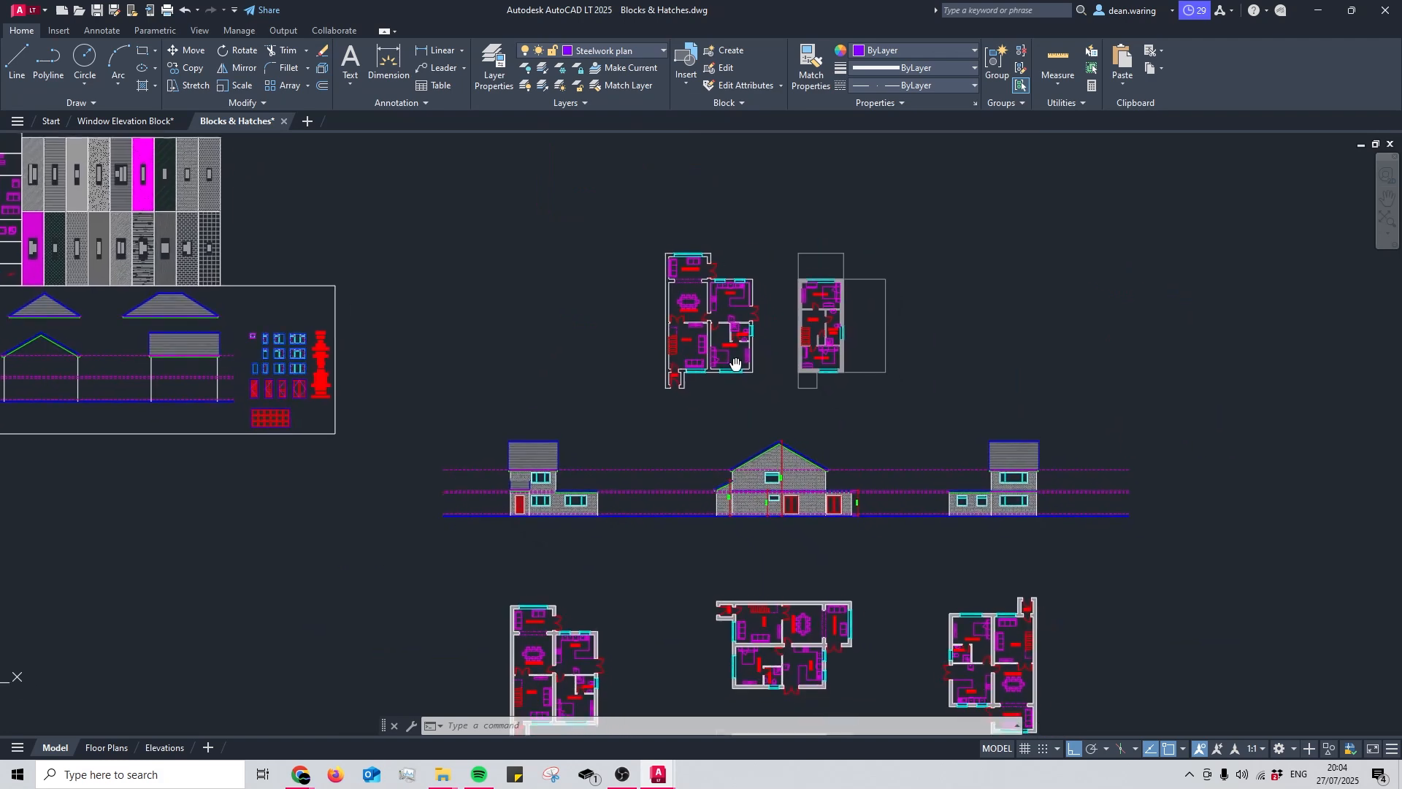
mouse_move(736, 363)
middle_down()
mouse_move(735, 328)
mouse_move(752, 416)
middle_up()
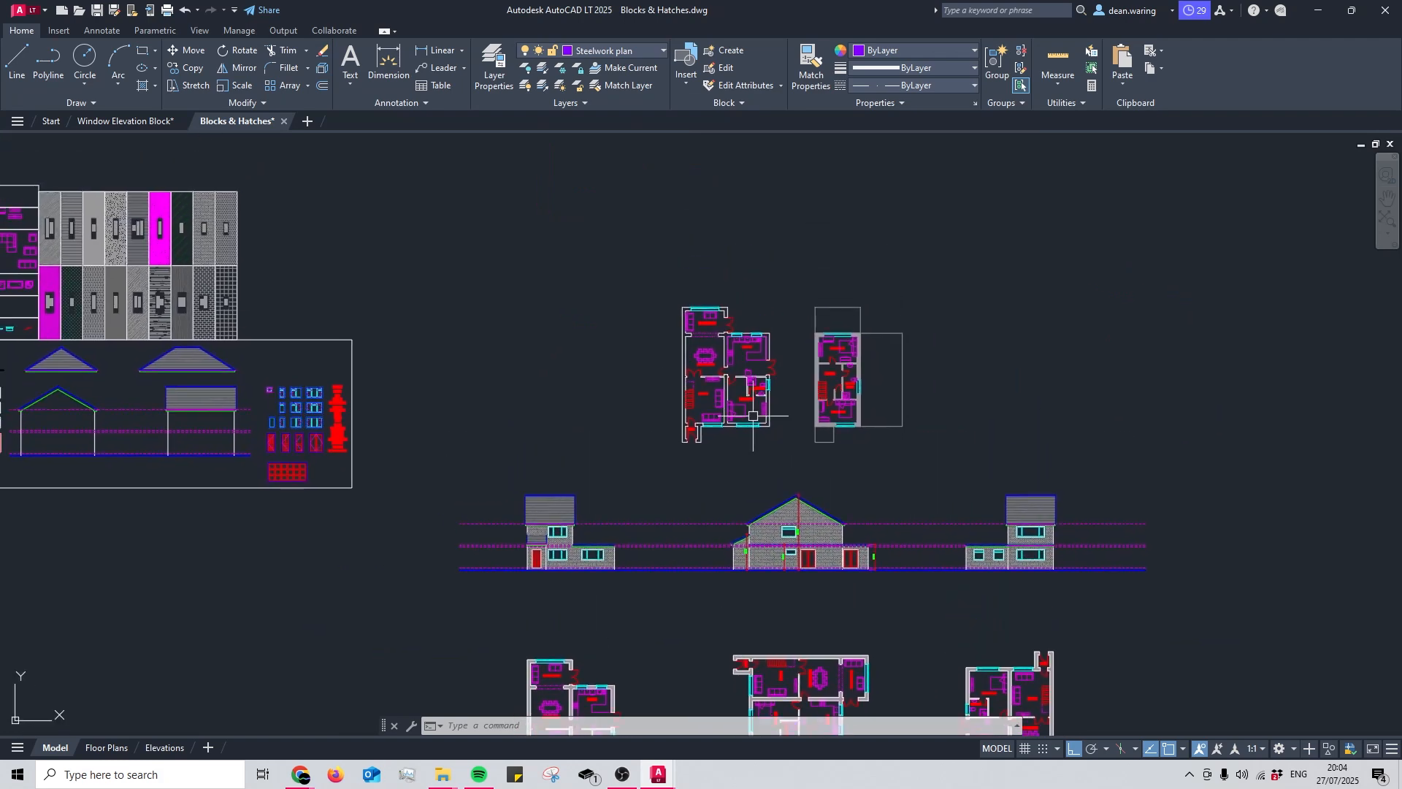
Step: Review the Floor Plans and Elevations layouts, and return to model space
click(106, 748)
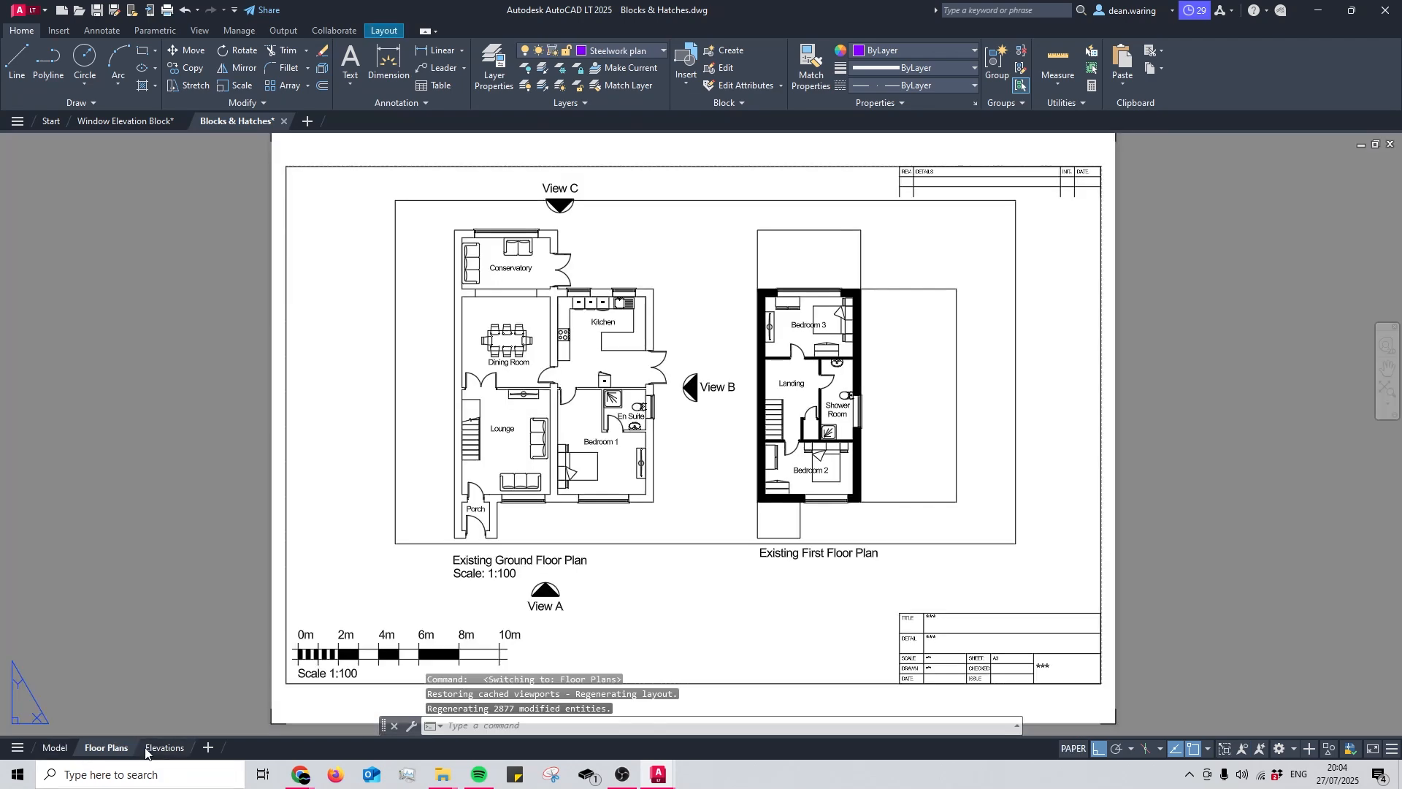
click(152, 748)
click(55, 747)
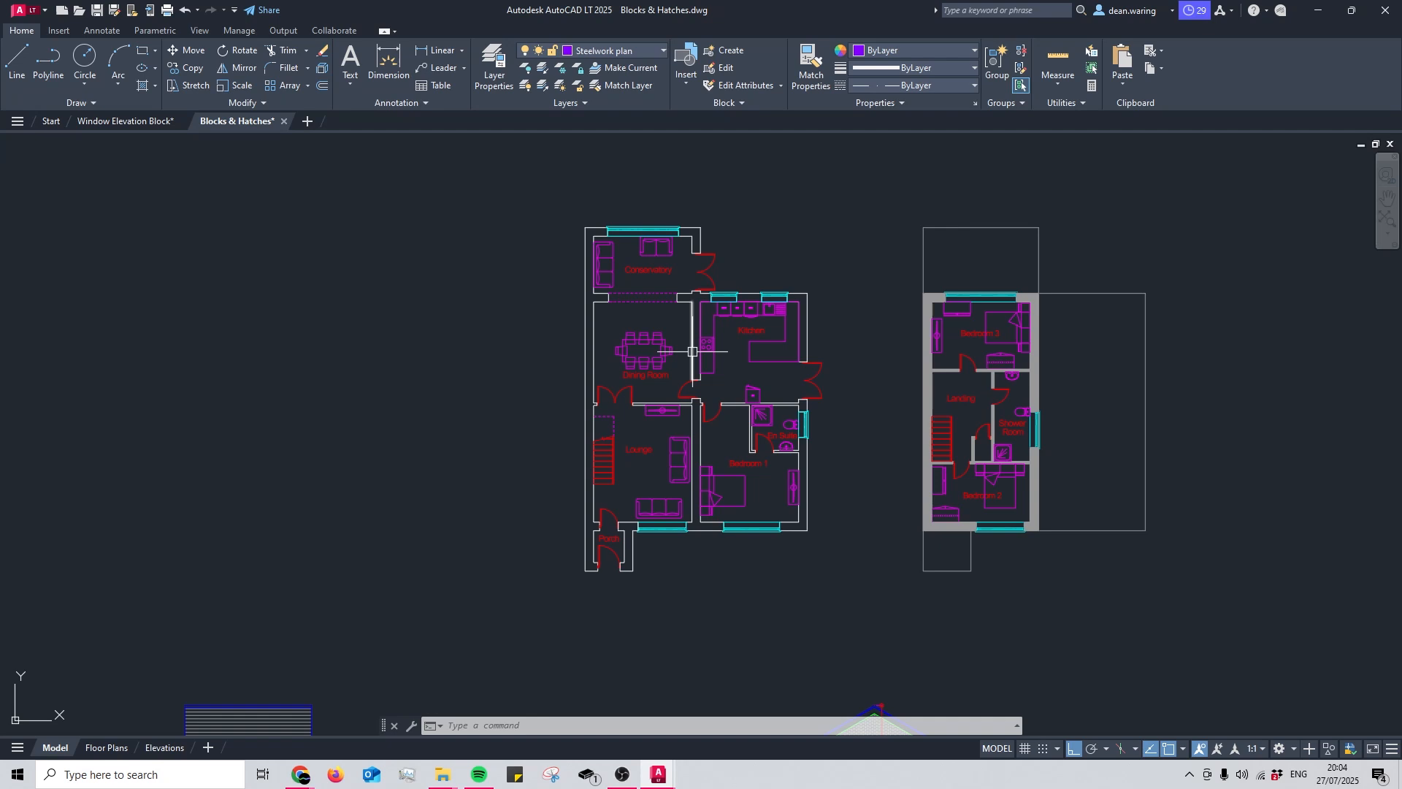
Step: Isolate the walls Existing layer by picking a wall line in the ground floor plan
middle_drag(708, 365, 707, 331)
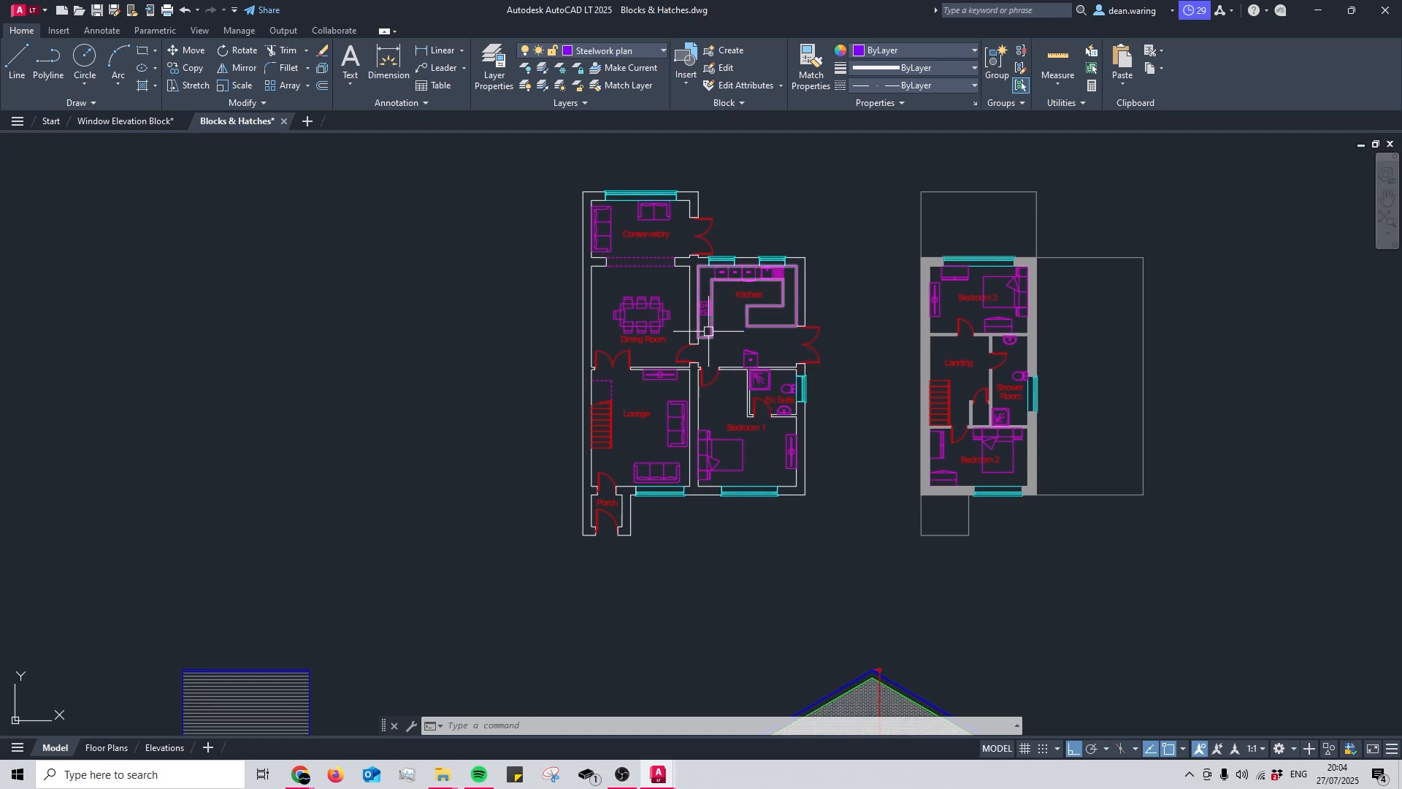
scroll(699, 380, up, 2)
middle_drag(710, 422, 719, 404)
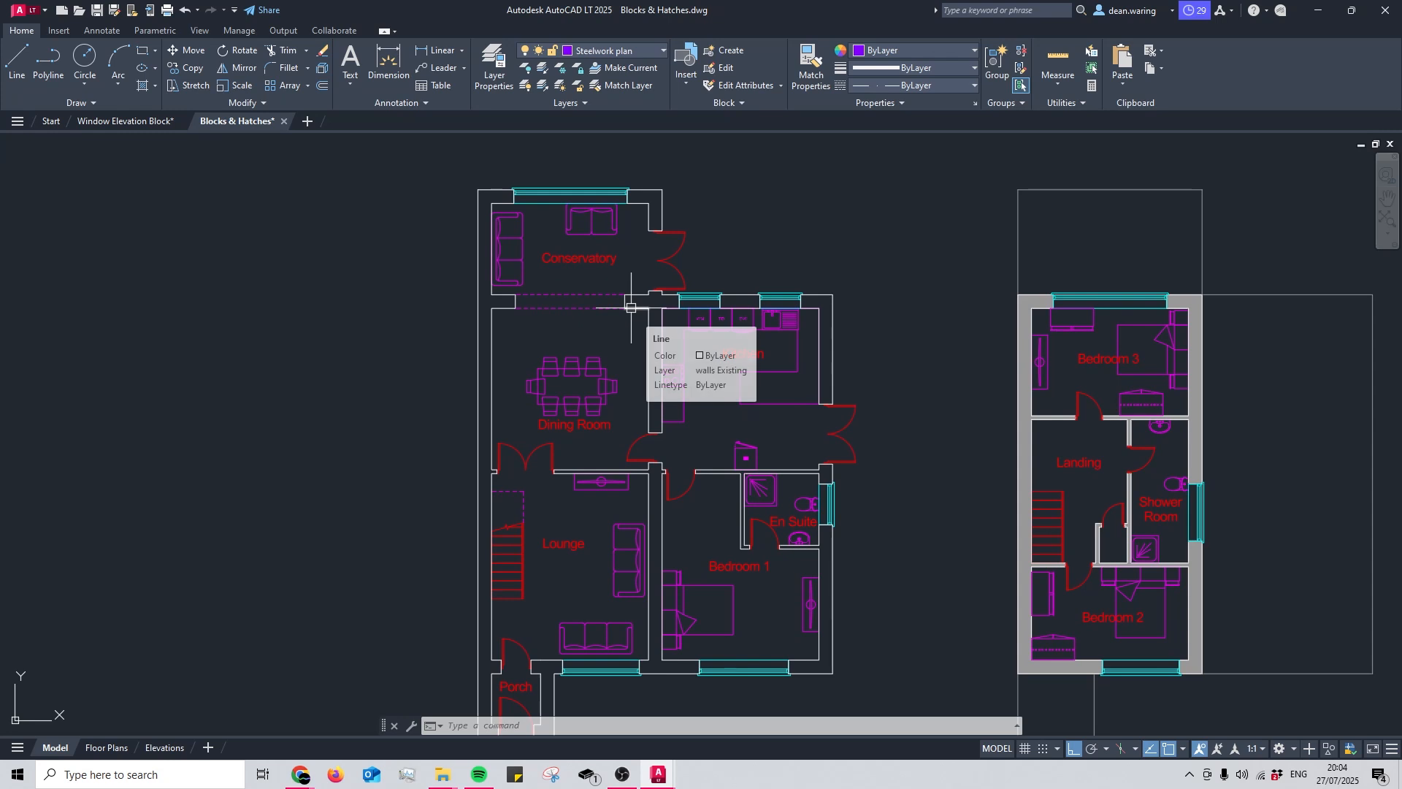
scroll(631, 310, up, 2)
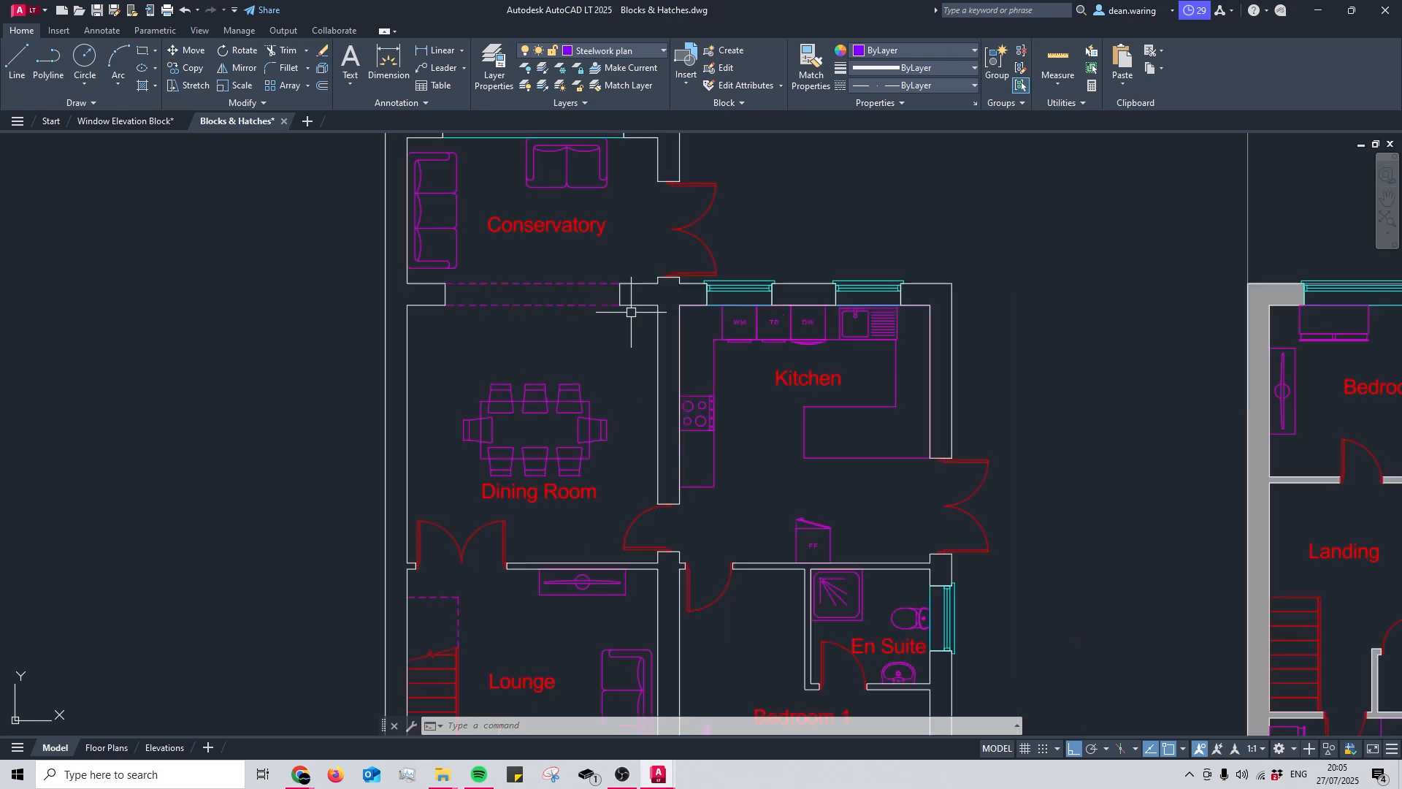
click(544, 70)
scroll(618, 193, down, 2)
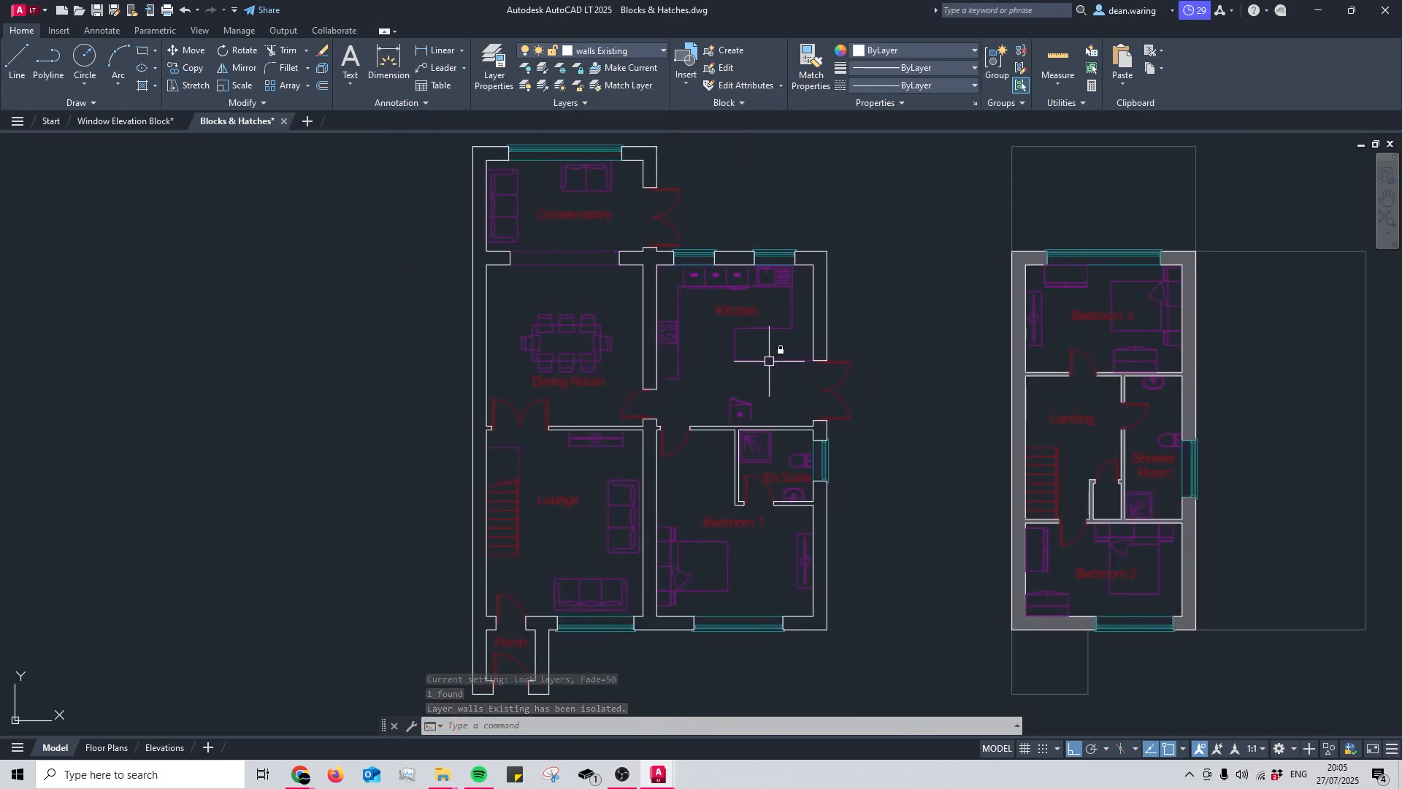
click(768, 358)
key(Escape)
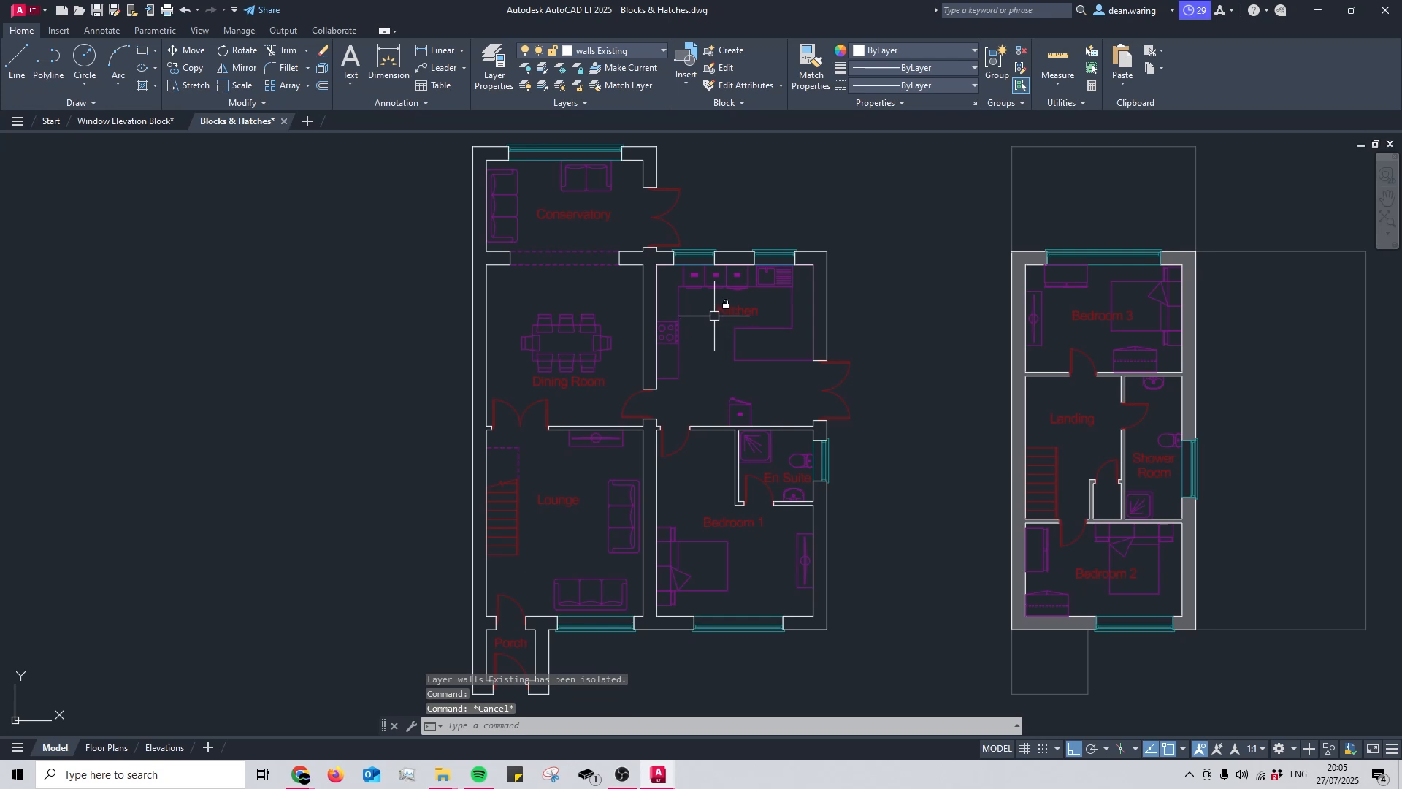
Step: Join all the wall lines of the ground floor plan into polylines
scroll(663, 263, down, 2)
scroll(655, 214, up, 2)
scroll(657, 219, down, 2)
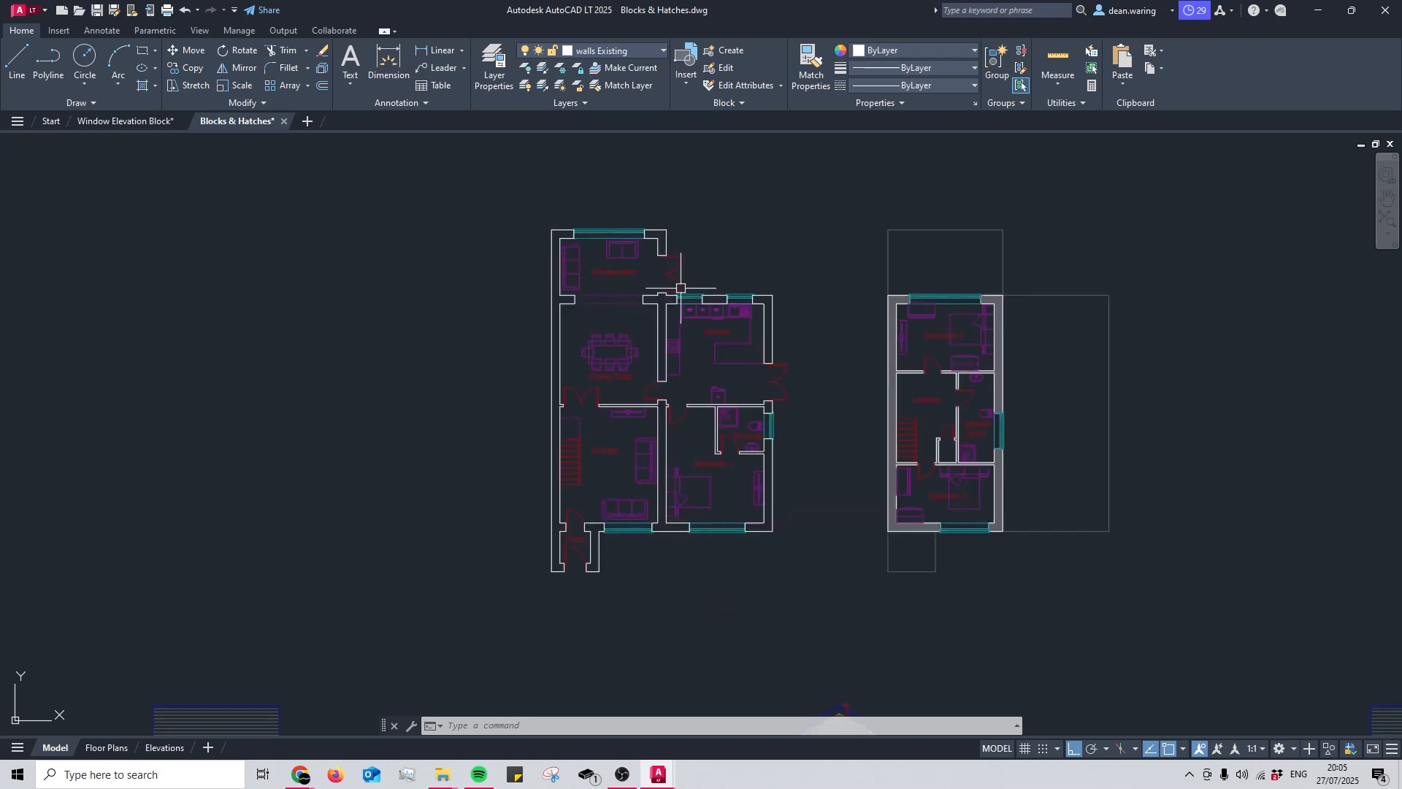
drag(511, 198, 849, 590)
text(j)
key(Return)
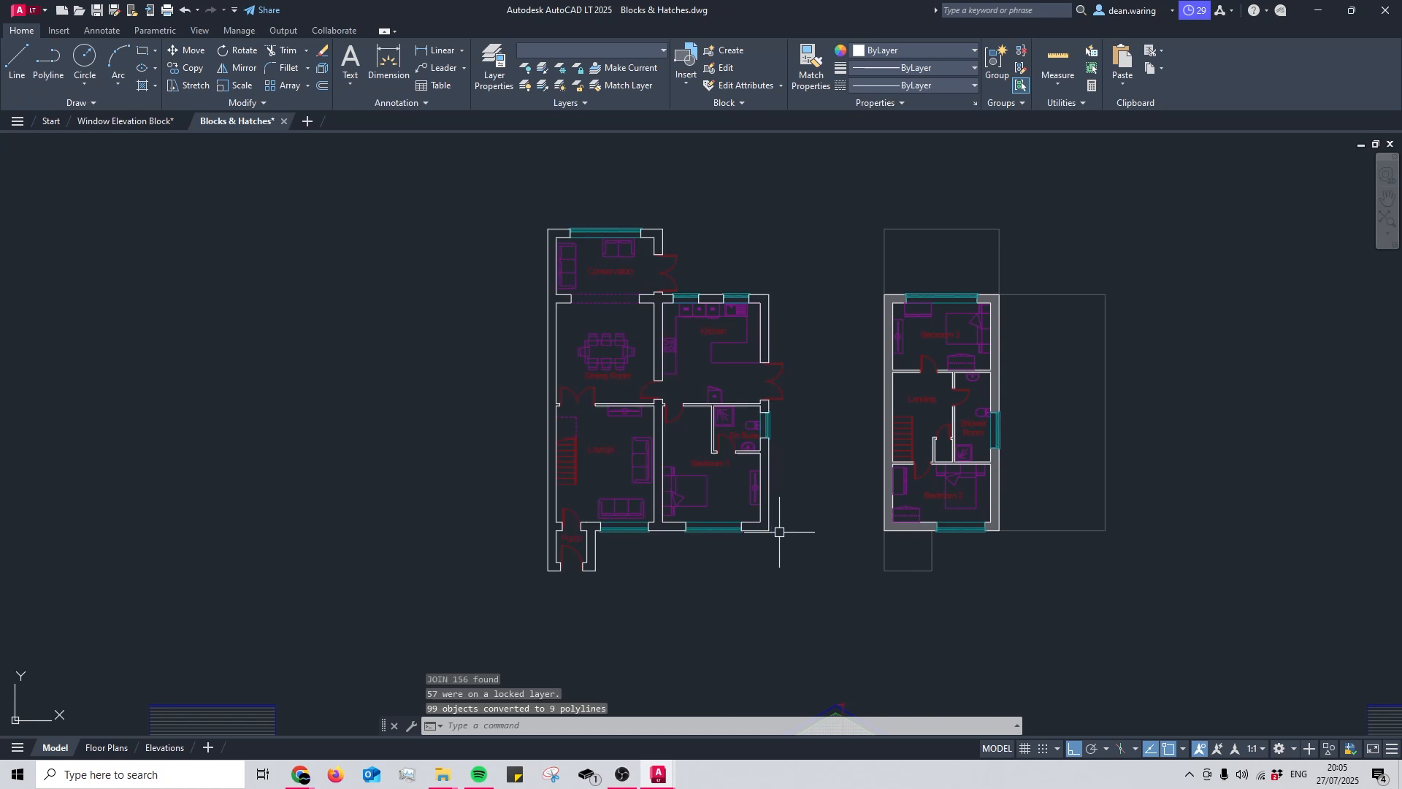
Step: Select walls around Bedroom 1 and the en suite to check the joined outlines, and unisolate the layers
scroll(709, 454, up, 4)
key(Escape)
click(796, 453)
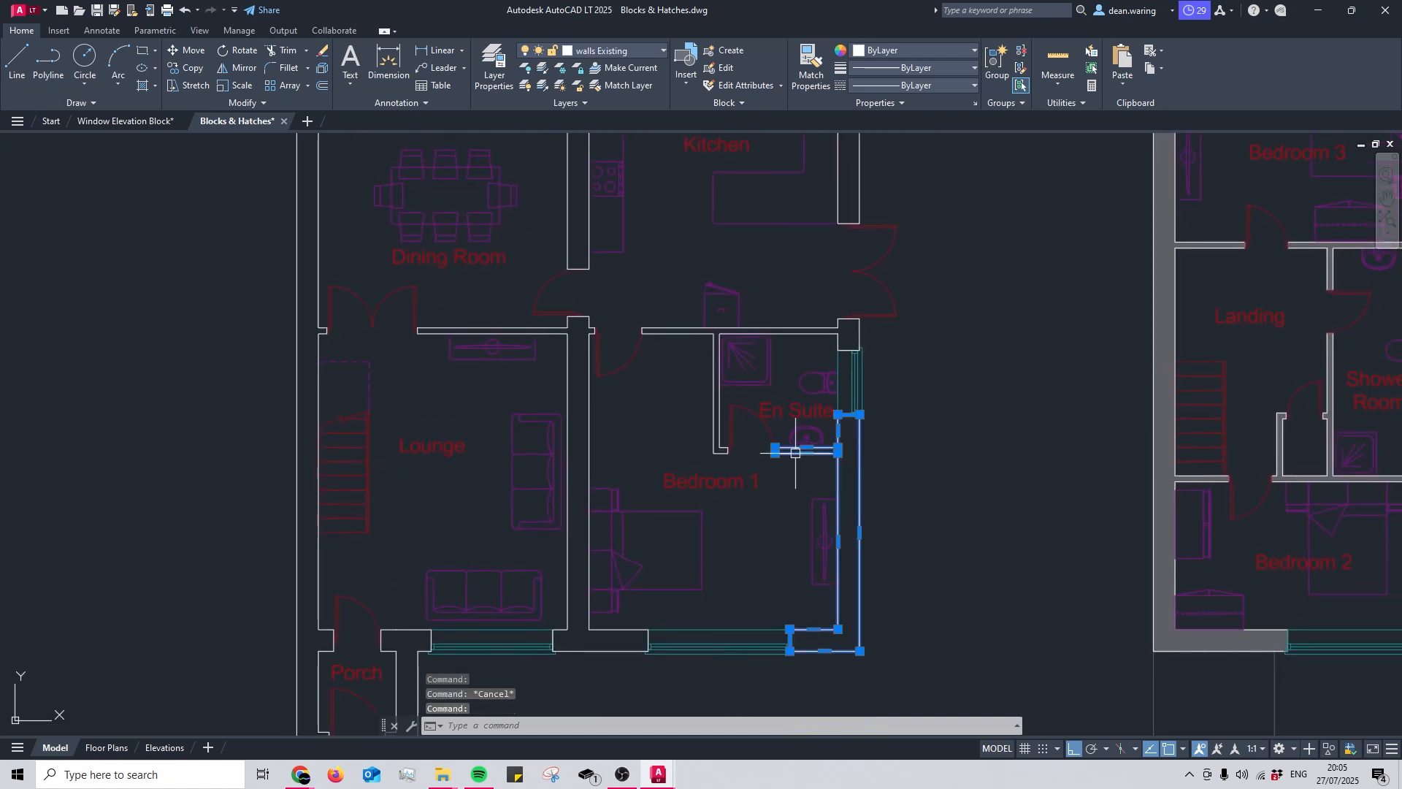
click(788, 329)
scroll(730, 467, down, 8)
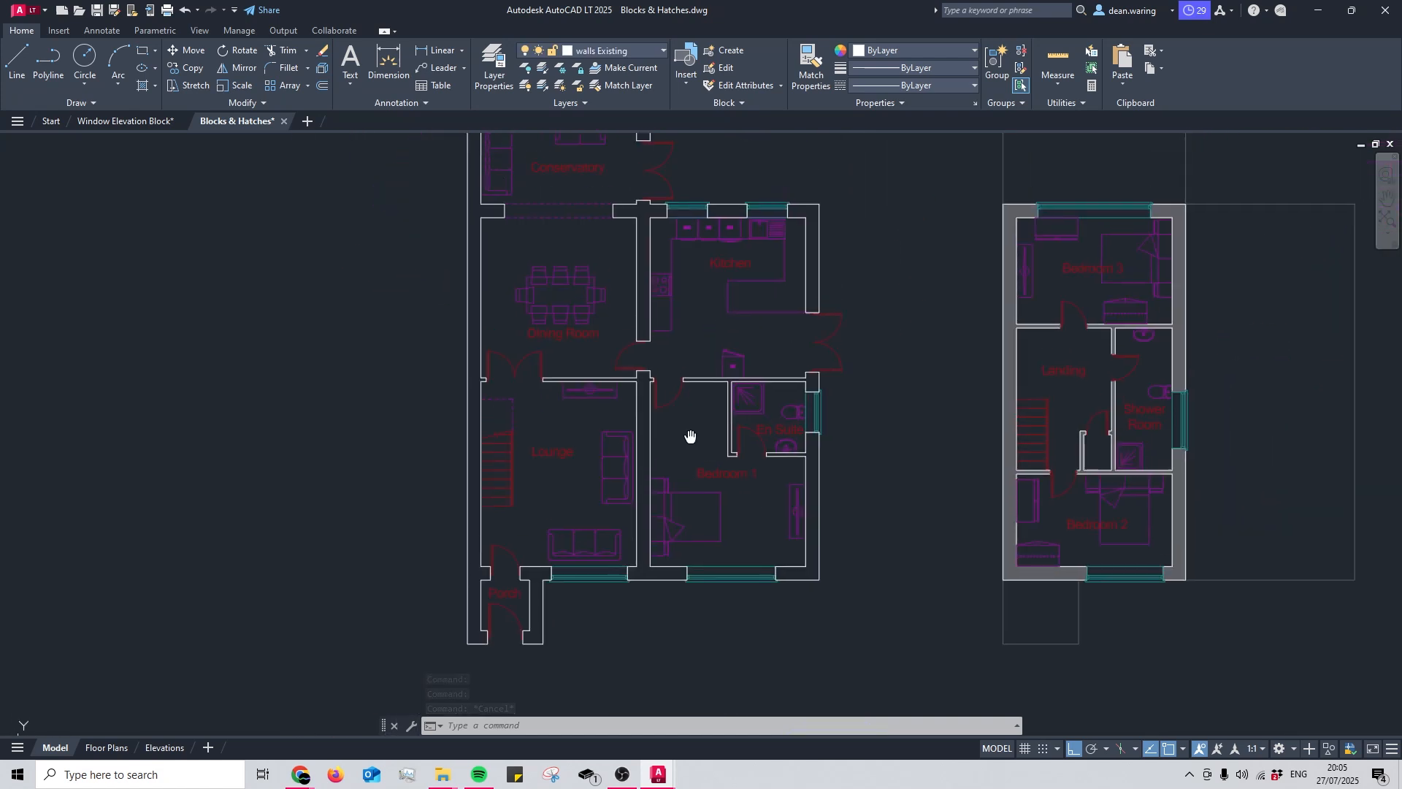
key(Escape)
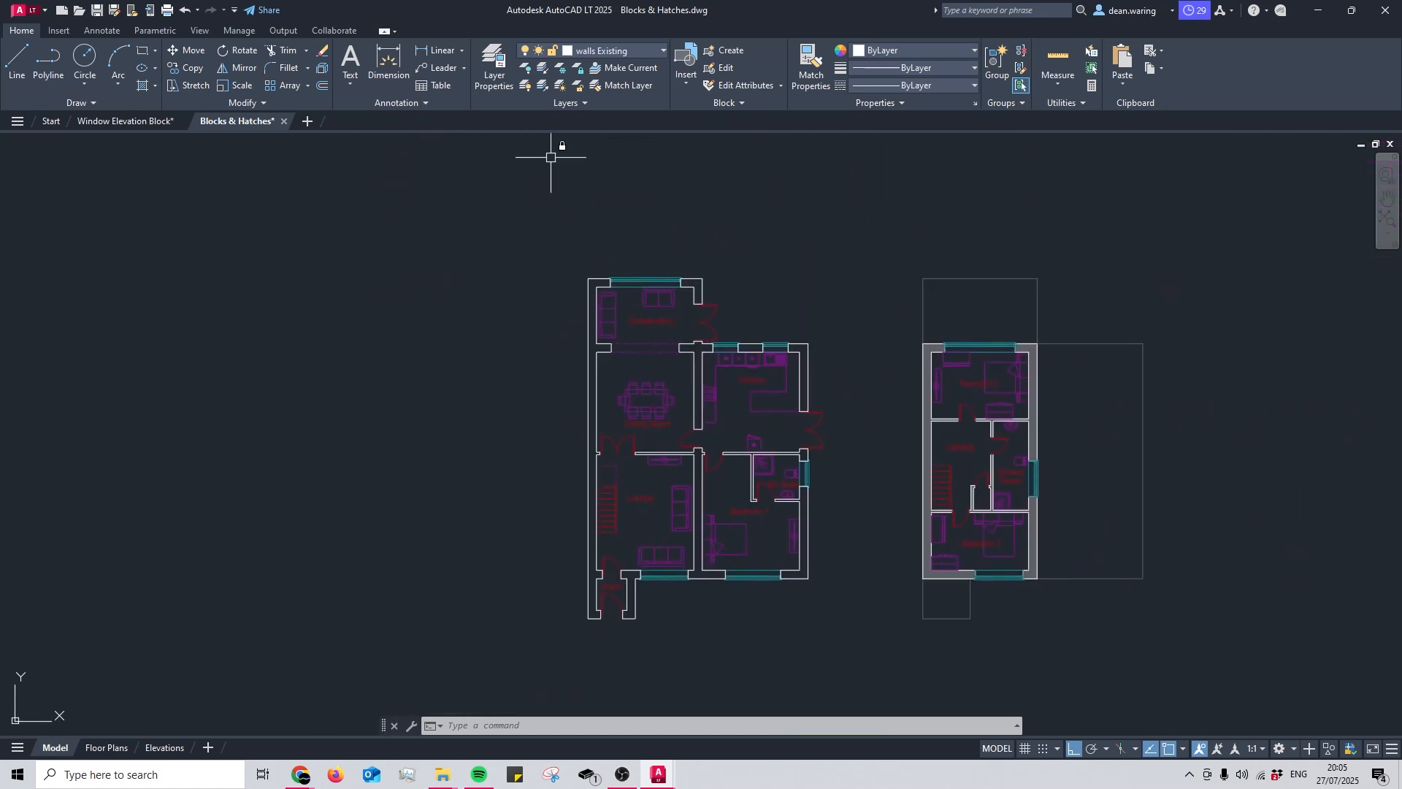
click(545, 89)
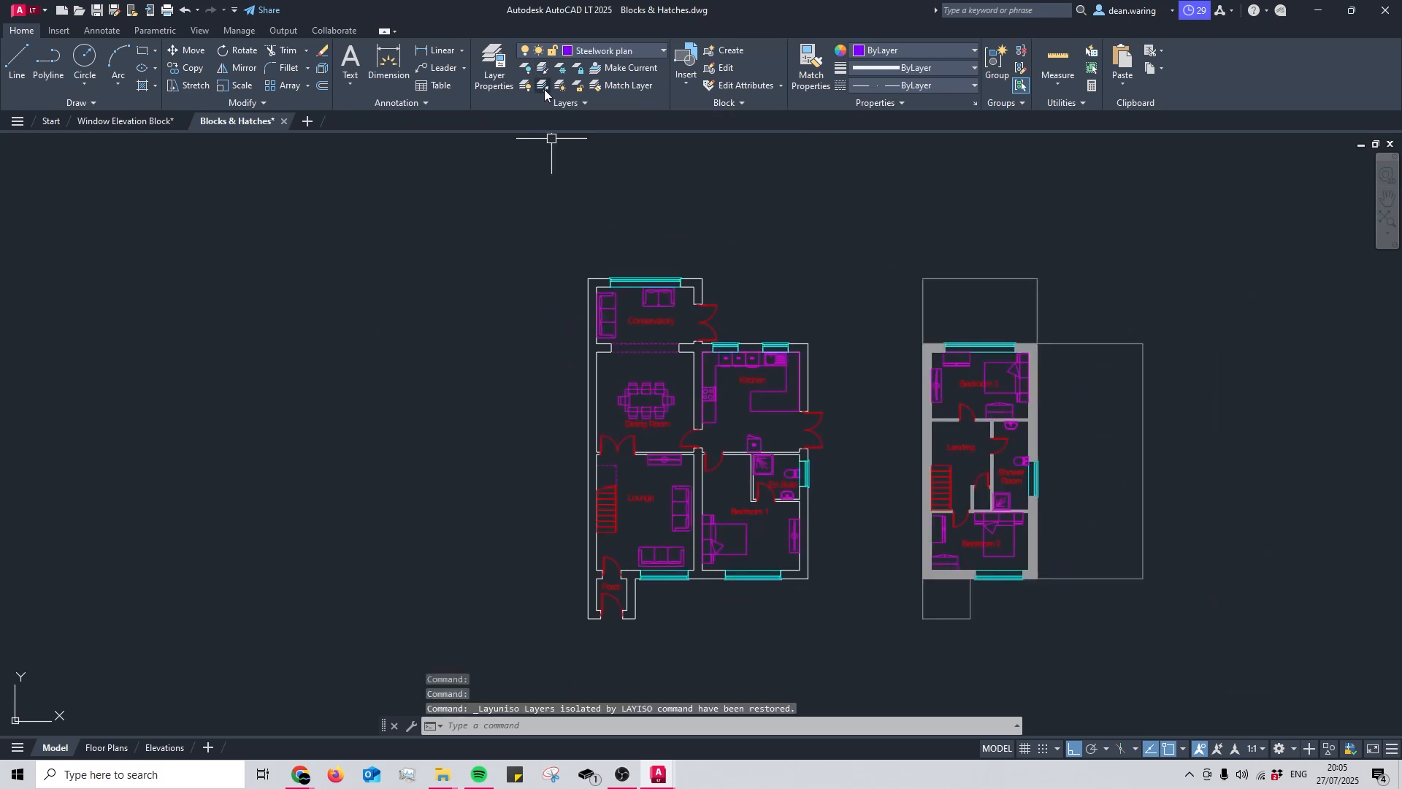
Step: Start a solid hatch on the ground floor plan, selecting the wall outlines around the conservatory, dining room and kitchen as boundary objects
scroll(706, 463, up, 3)
mouse_move(703, 464)
middle_down()
mouse_move(648, 391)
mouse_move(645, 407)
middle_up()
scroll(647, 391, down, 3)
middle_drag(626, 333, 599, 364)
text(h)
key(Return)
click(75, 50)
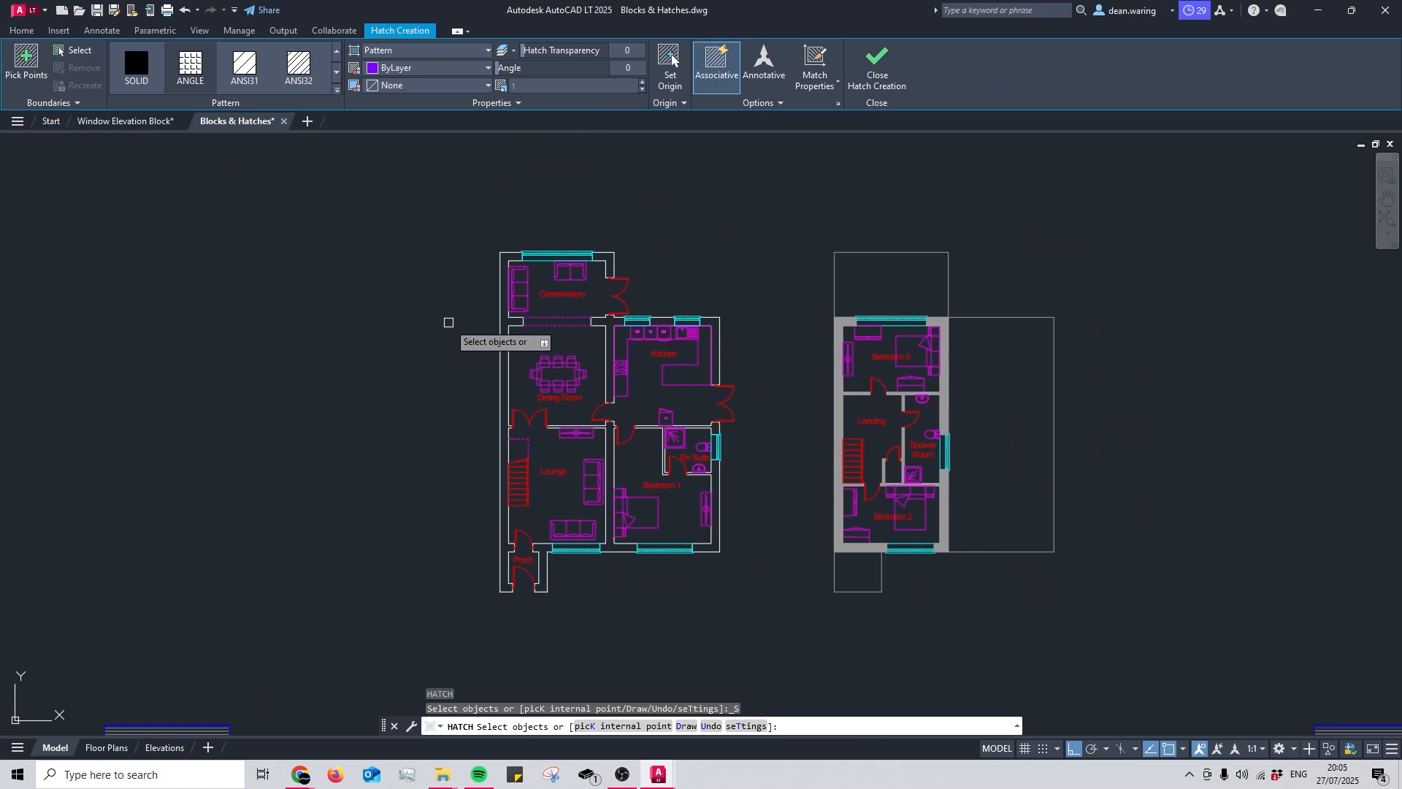
click(503, 297)
click(609, 321)
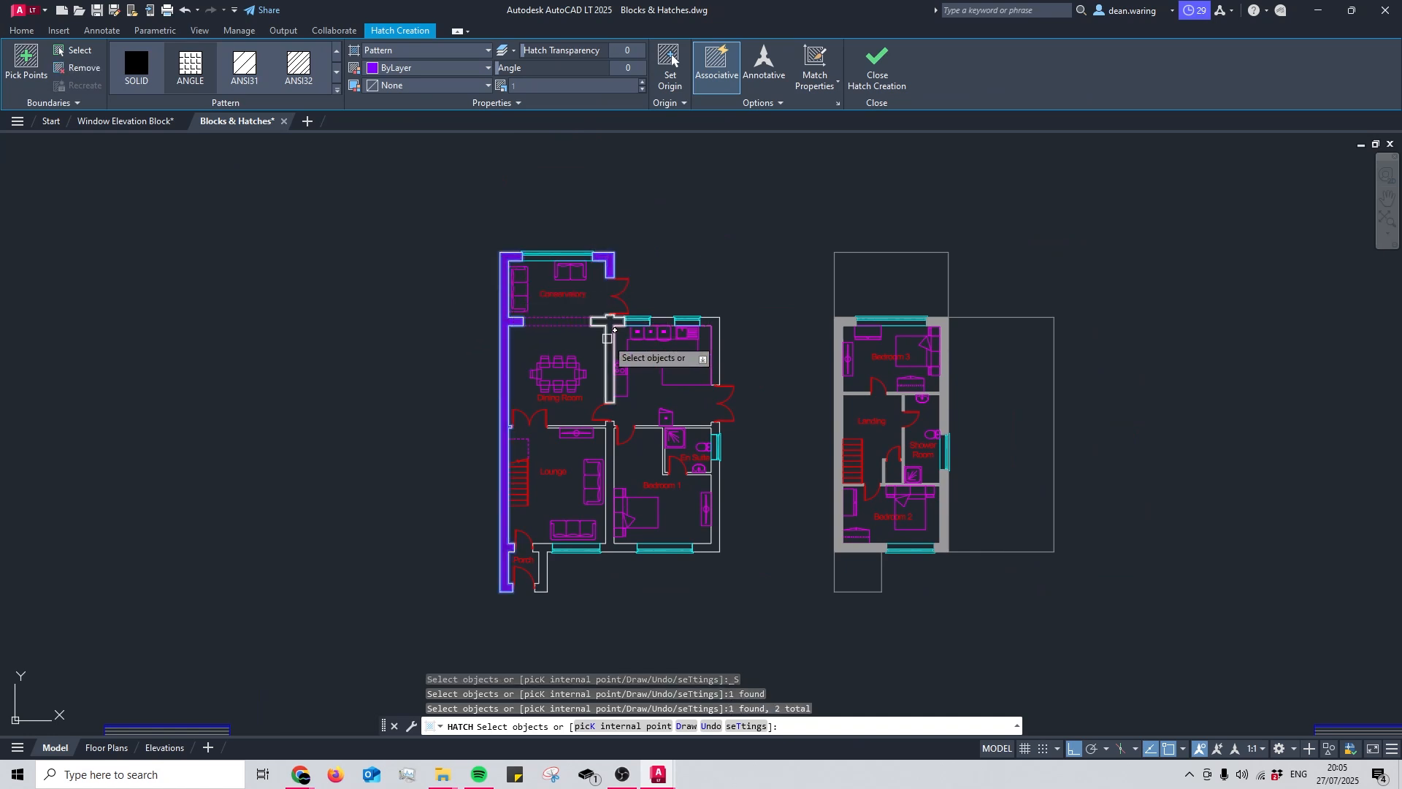
click(689, 316)
click(674, 325)
click(715, 317)
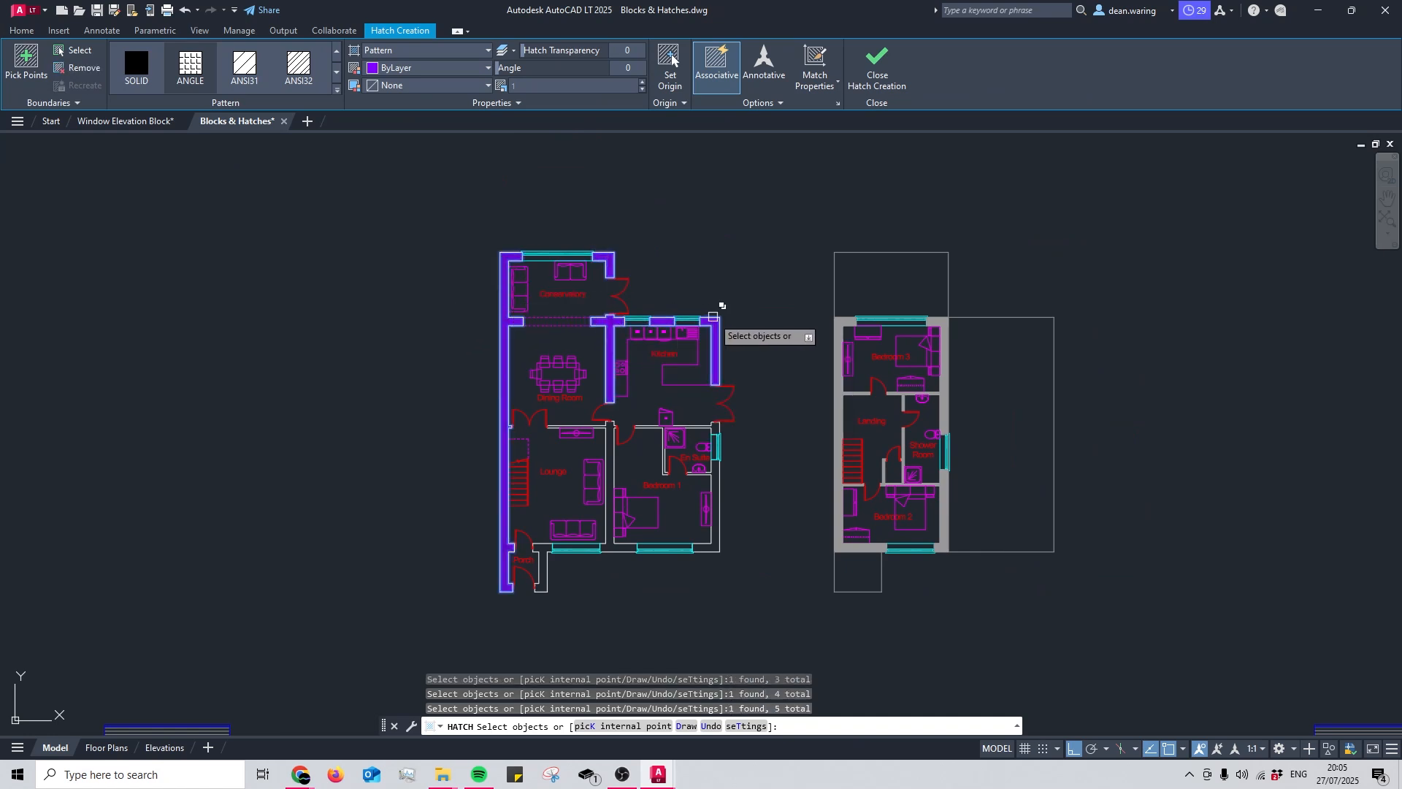
Step: Add the wall outlines around Bedroom 1, the en suite, the lounge and the porch to the hatch boundaries, and finish the hatch
click(720, 487)
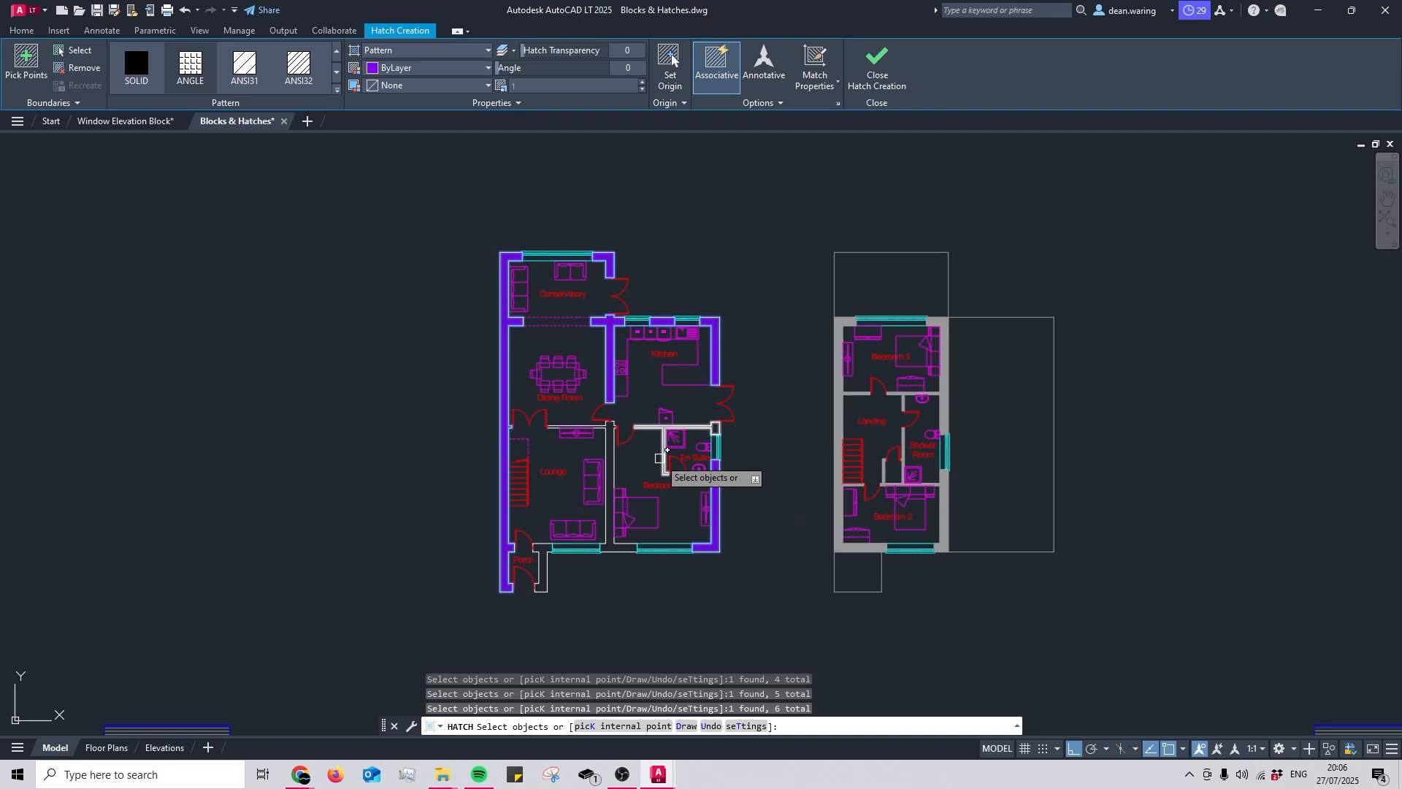
click(662, 460)
click(625, 542)
click(542, 572)
key(Return)
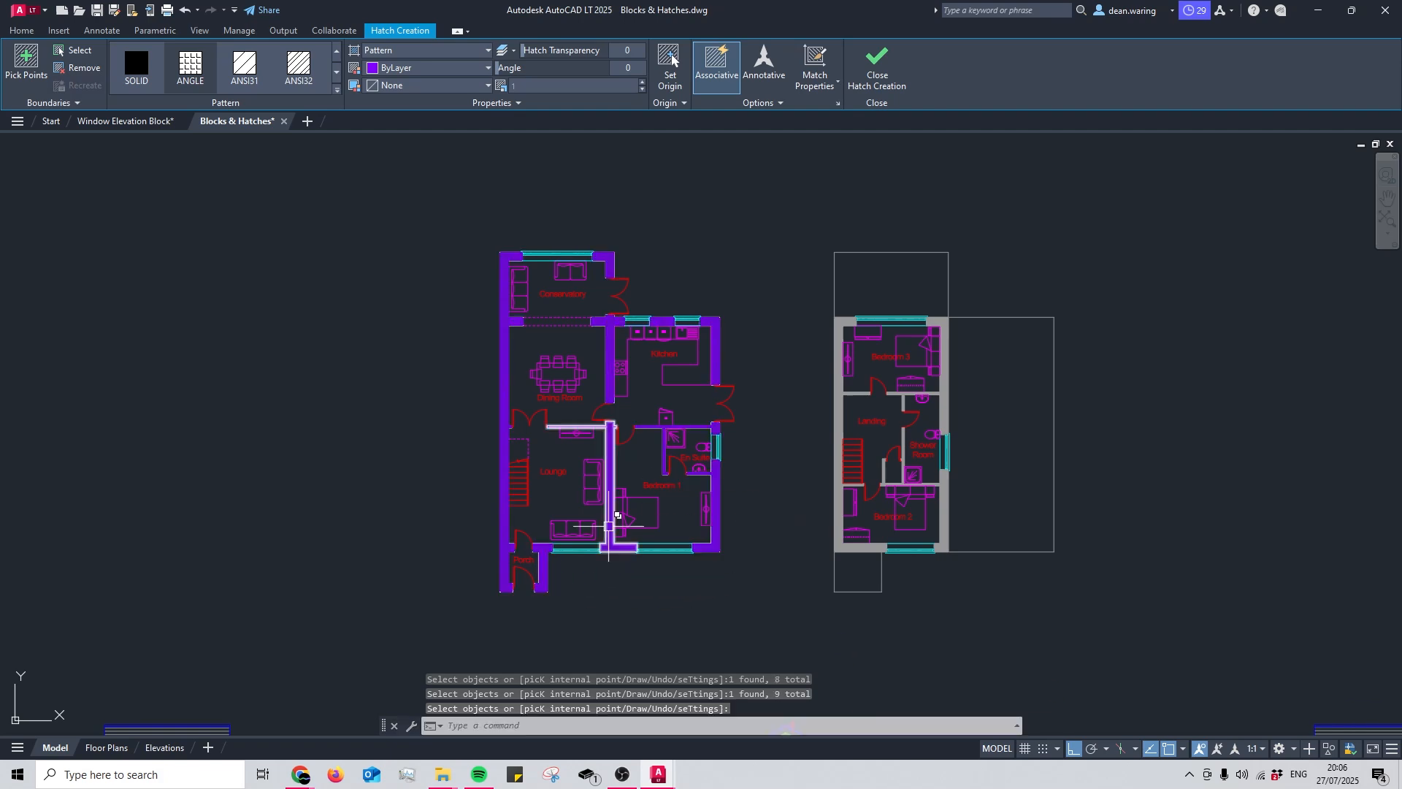
Step: Inspect the filled walls around the lounge, Bedroom 1 and the en suite up close
scroll(593, 507, up, 2)
middle_drag(589, 534, 622, 455)
scroll(622, 454, up, 2)
mouse_move(628, 440)
middle_down()
mouse_move(670, 401)
mouse_move(661, 374)
middle_up()
scroll(665, 400, down, 2)
scroll(662, 374, up, 4)
scroll(642, 438, down, 2)
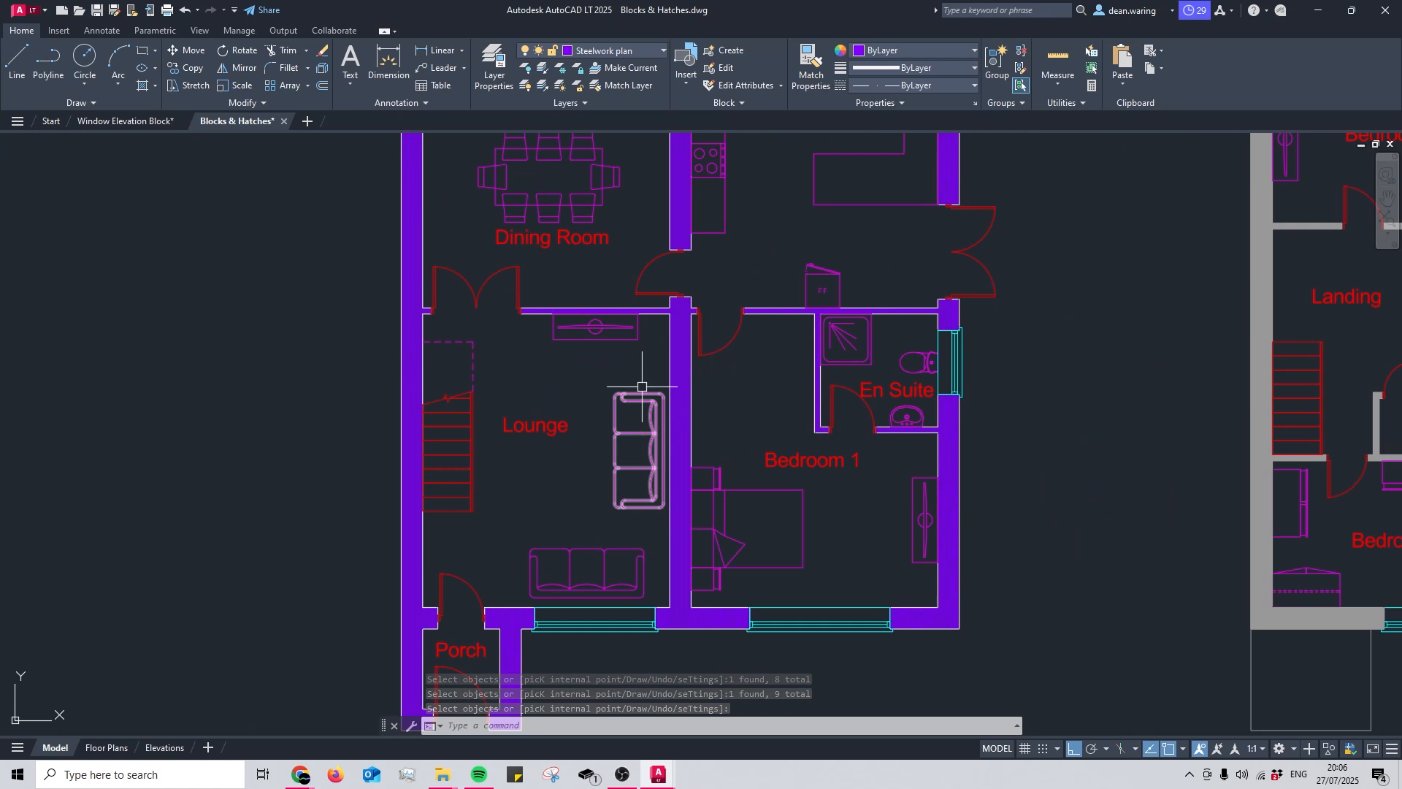
middle_drag(593, 310, 595, 322)
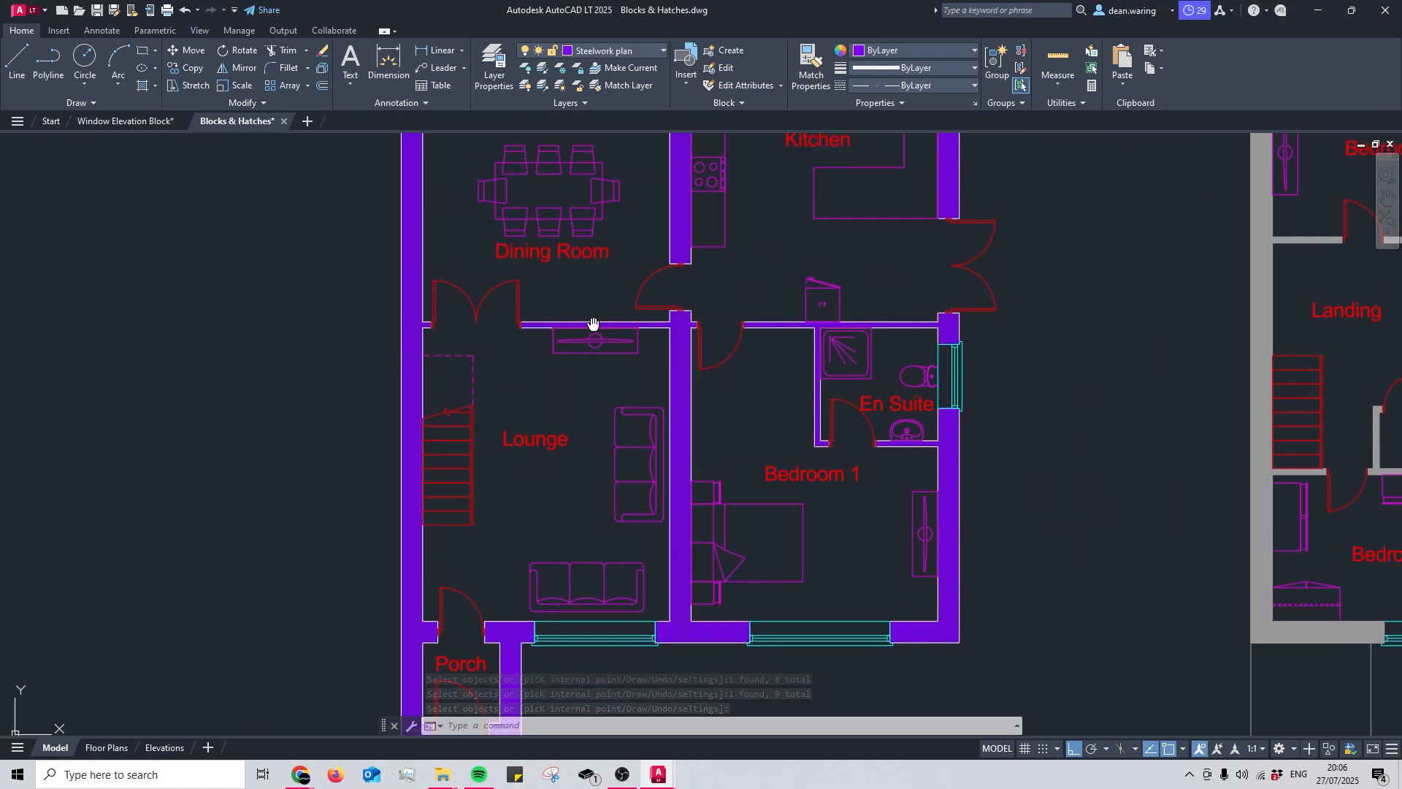
Step: Switch back to the Window Elevation Block drawing and make the rectangle's hatch non-associative
click(143, 122)
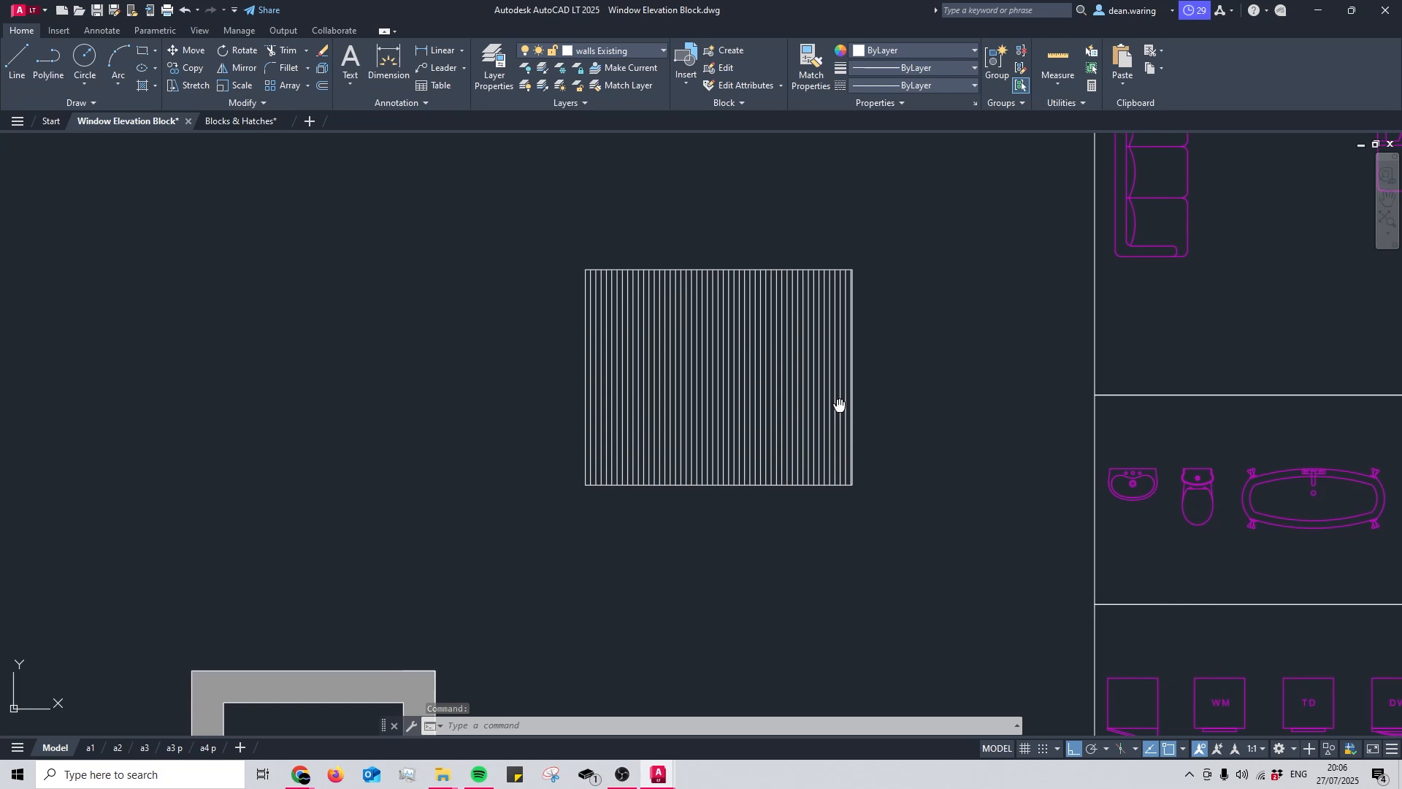
scroll(839, 409, down, 2)
mouse_move(772, 418)
middle_down()
mouse_move(737, 416)
mouse_move(745, 391)
mouse_move(717, 384)
mouse_move(839, 388)
middle_up()
click(738, 417)
scroll(593, 351, up, 2)
scroll(840, 350, down, 2)
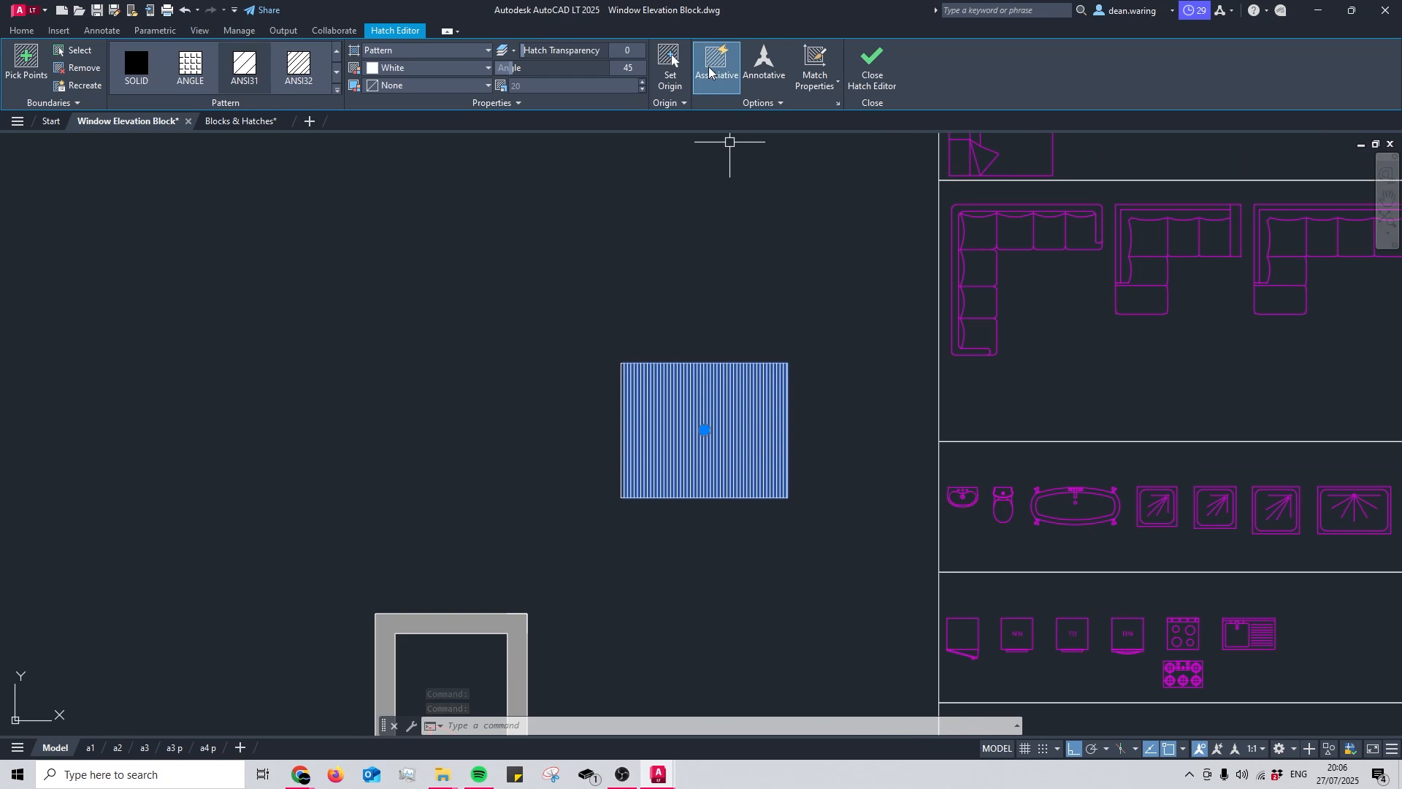
click(715, 65)
Step: Try stretching the hatch's upper edge above the outline and its upper-left corner outward, and undo both stretches
scroll(722, 456, up, 2)
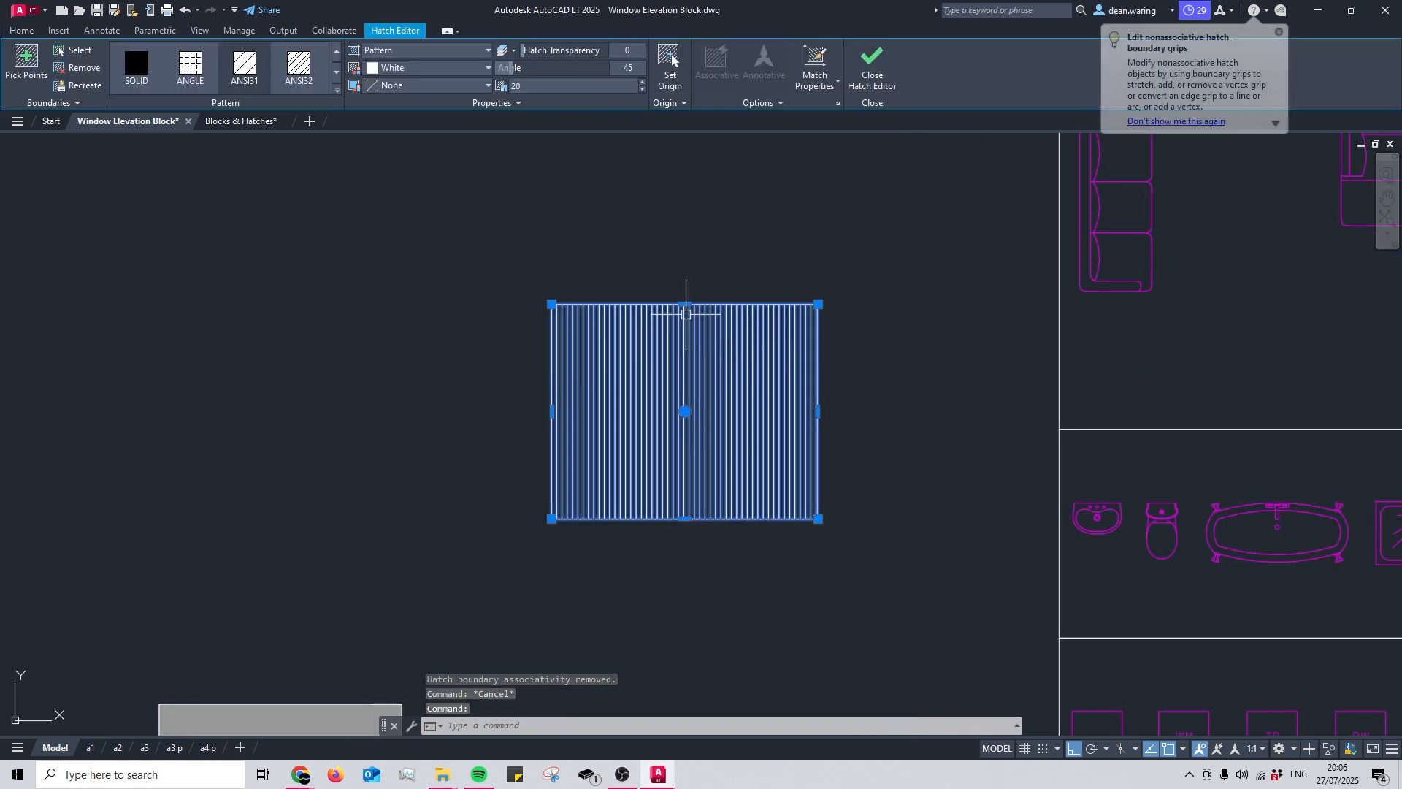
click(685, 304)
click(685, 247)
middle_drag(713, 319, 662, 346)
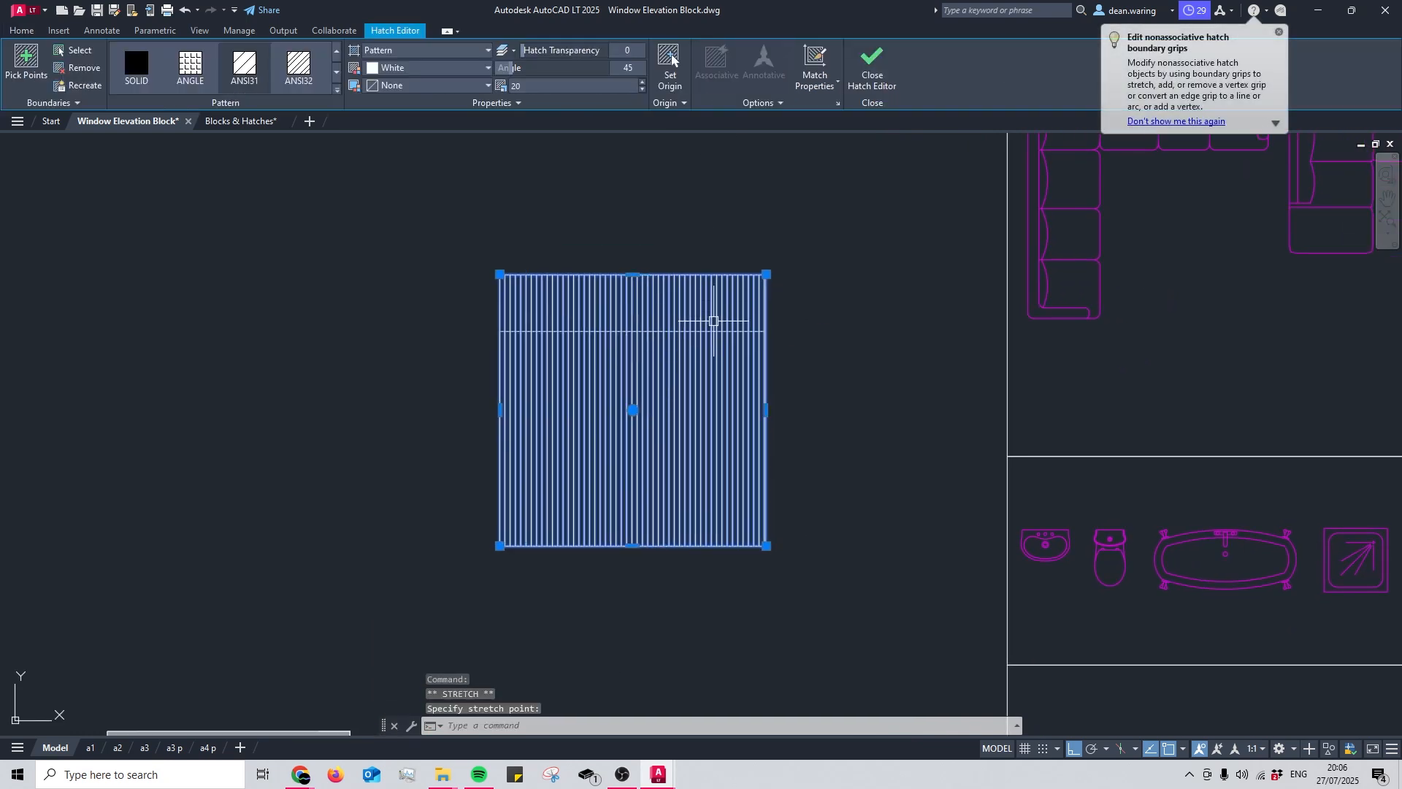
click(287, 271)
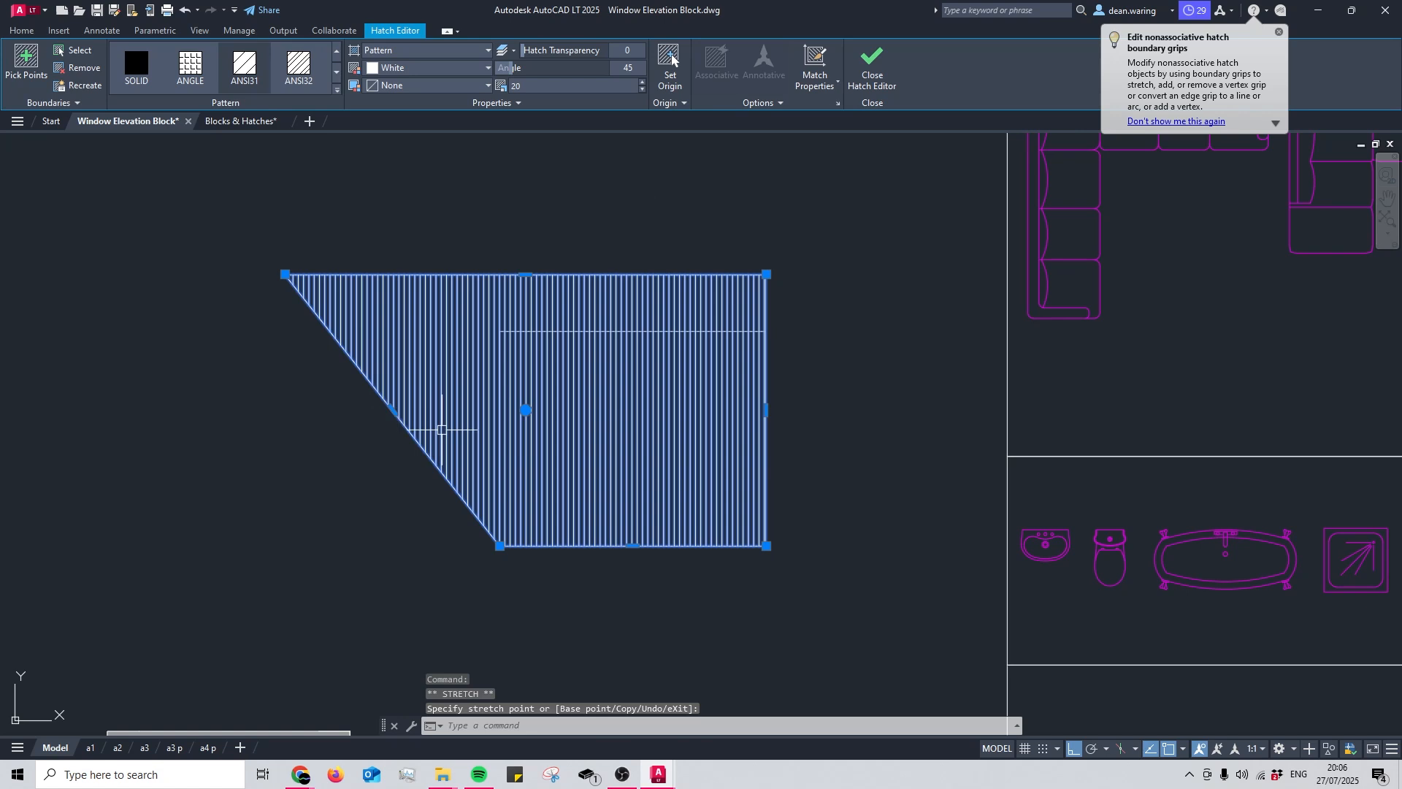
middle_drag(438, 429, 463, 425)
key(Escape)
key(ctrl+z)
key(ctrl+z)
key(ctrl+z)
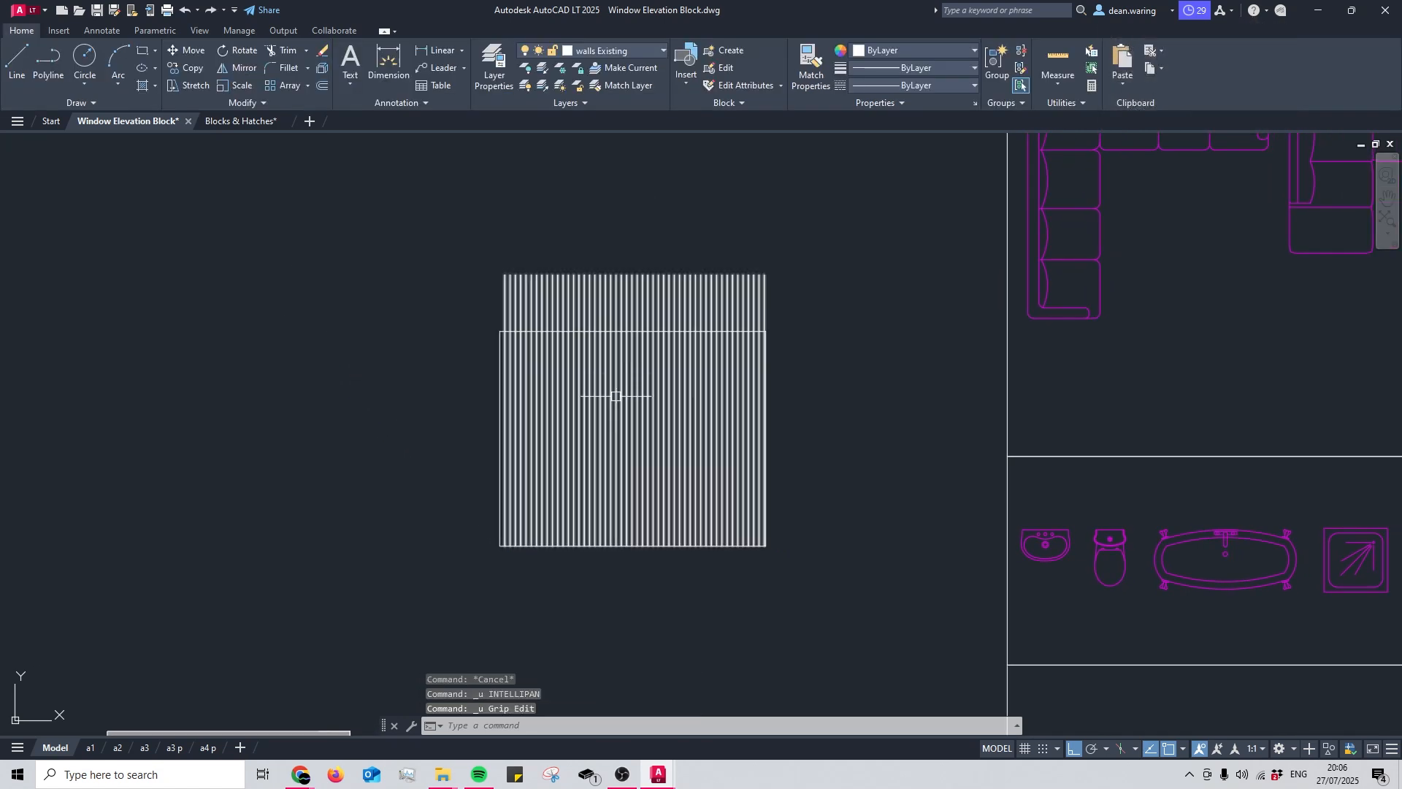
Step: Add a vertex to the hatch boundary from its upper-right corner, placed level with that corner and well to the right of the rectangle
middle_drag(720, 383, 685, 404)
click(760, 369)
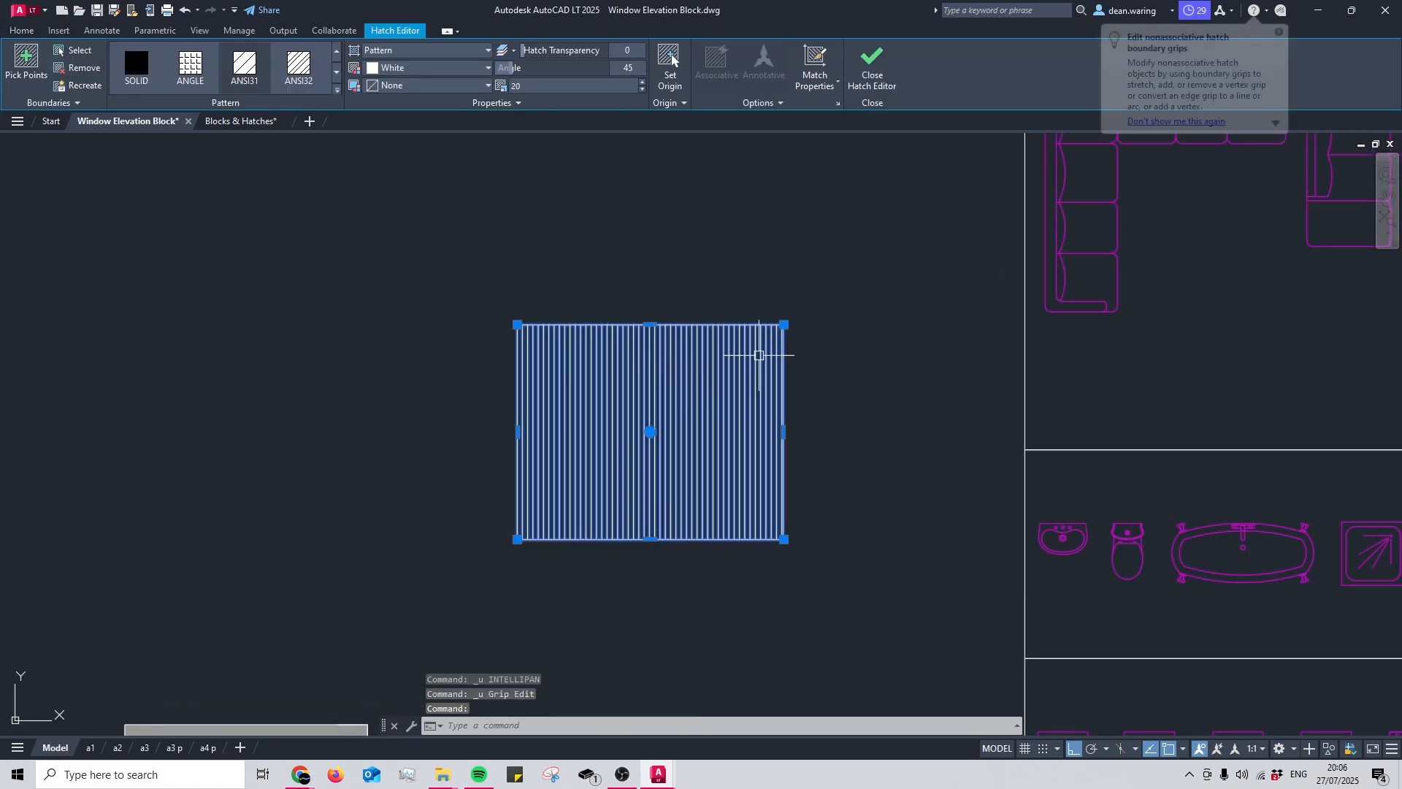
mouse_move(785, 326)
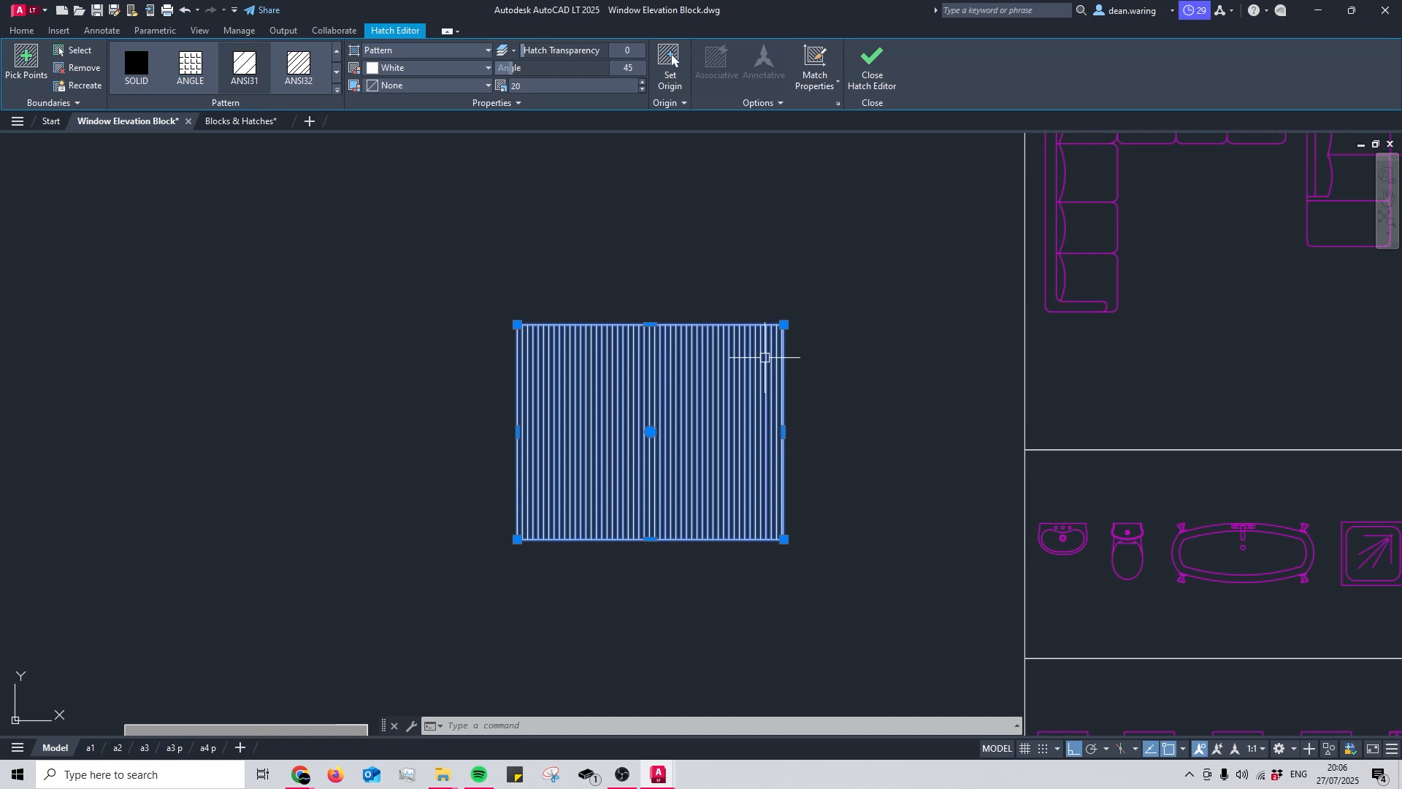
click(785, 325)
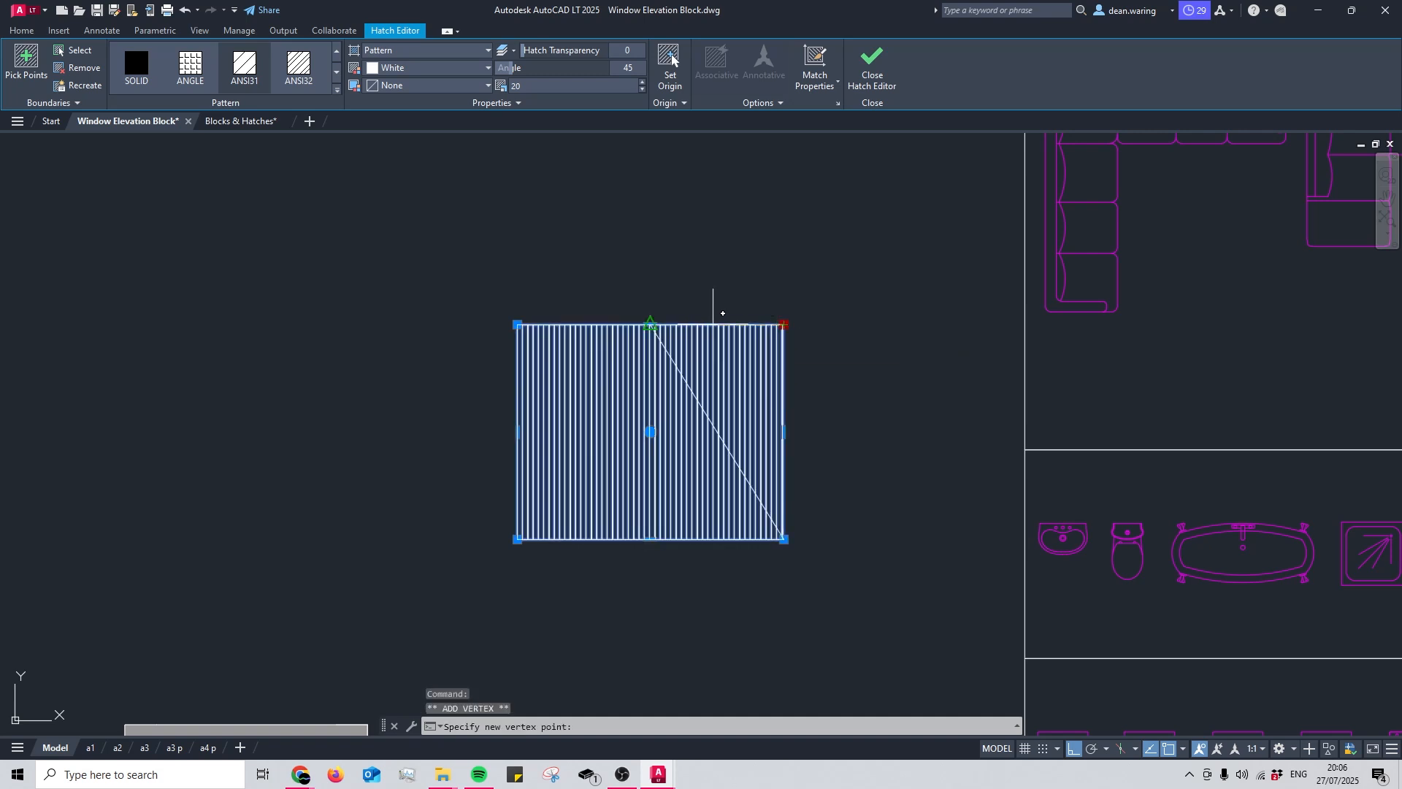
click(929, 325)
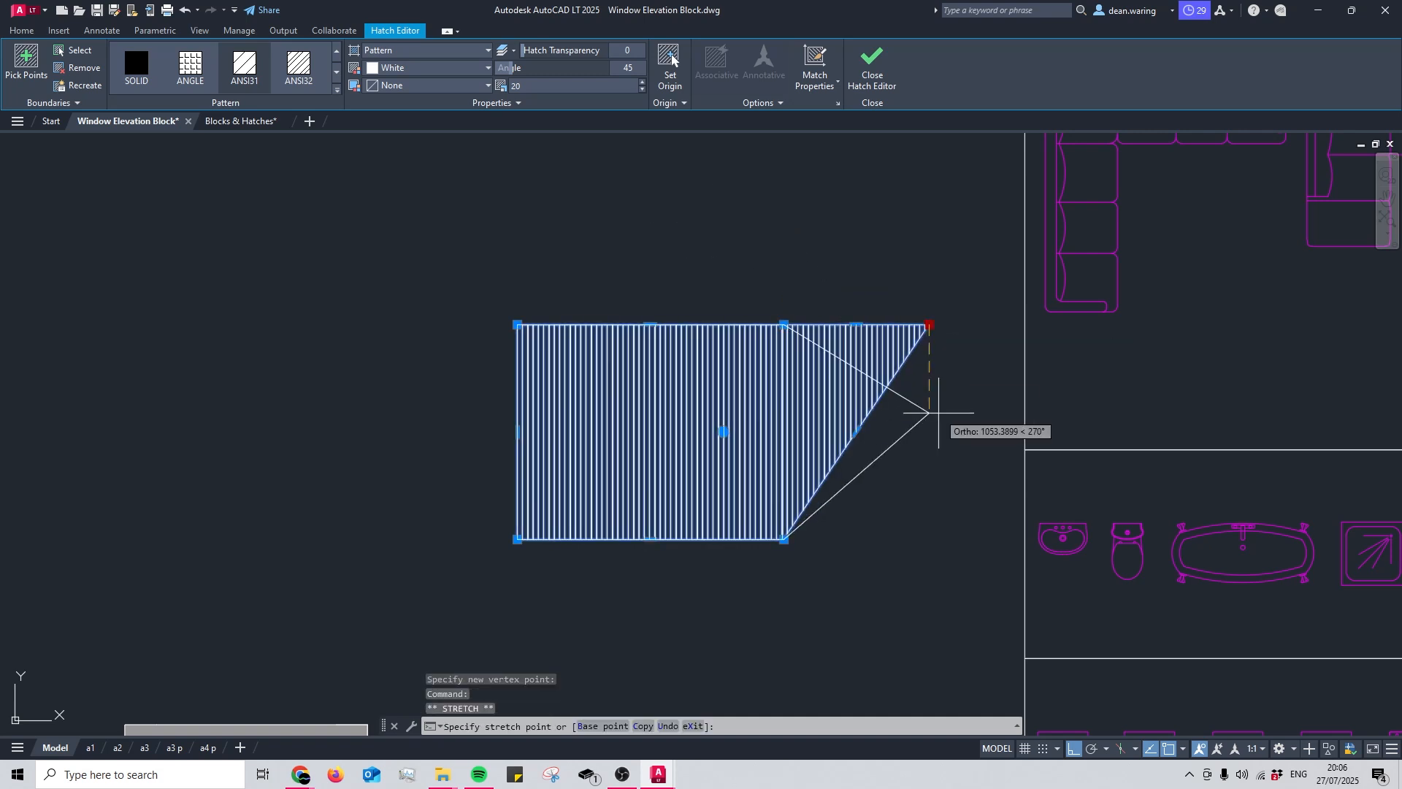
Step: Stretch the hatch's outermost vertex about 1053 units straight down, and pull the rectangle's upper-right and lower-right hatch corners vertically outward to form a pentagon
click(938, 414)
key(Escape)
click(830, 430)
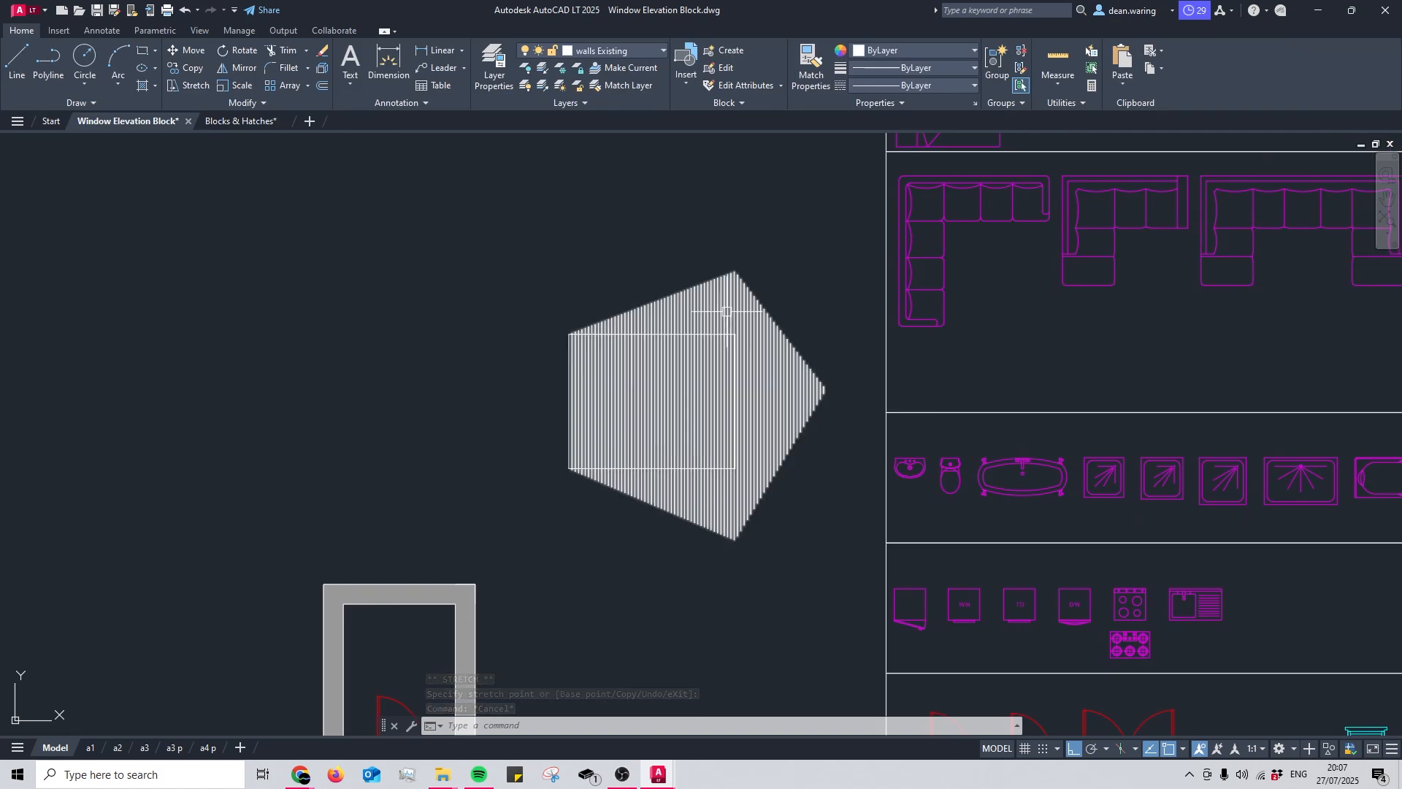
Step: Convert the hatch's sloping upper edge to an arc, placing its midpoint about 539 units above the edge, and deselect the hatch
click(636, 301)
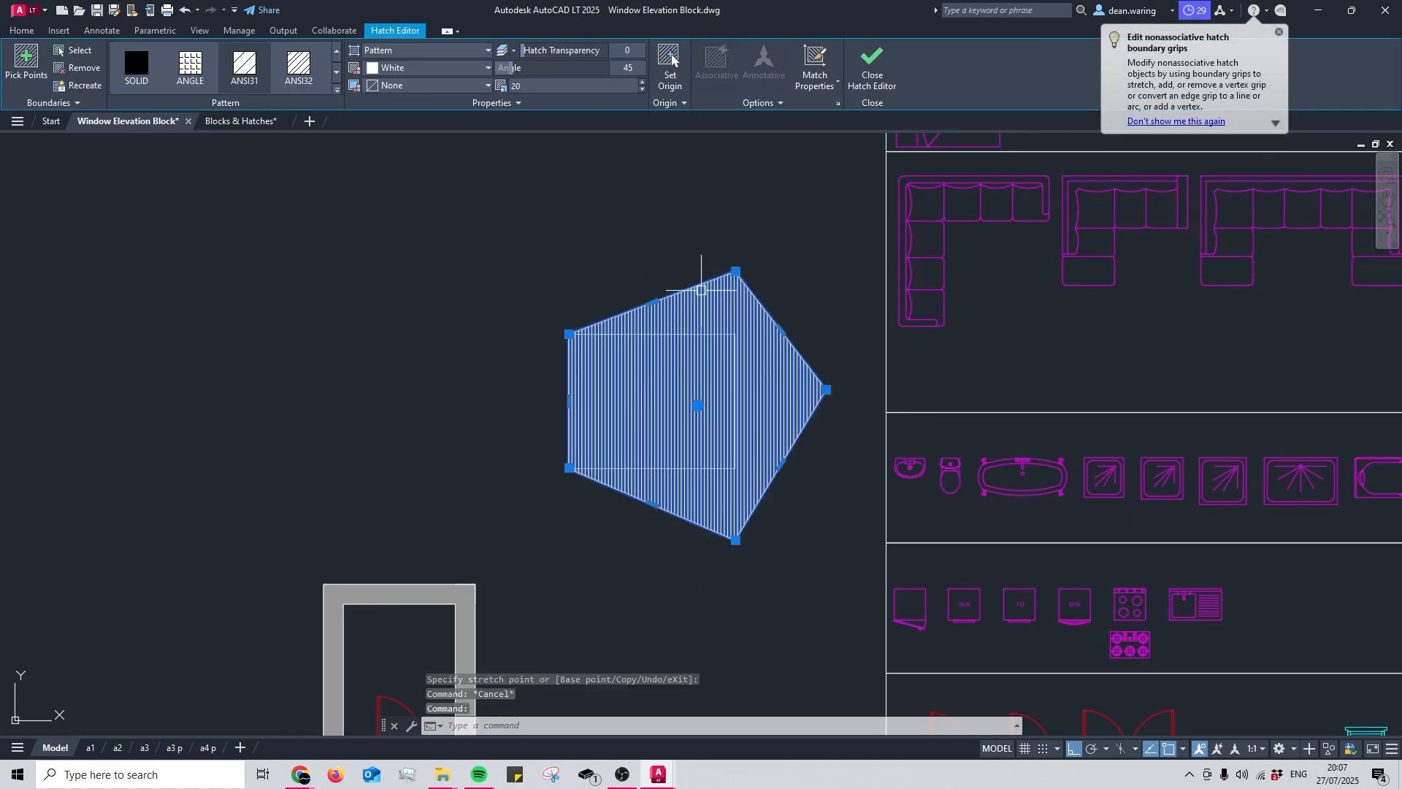
key(Escape)
click(681, 301)
mouse_move(652, 306)
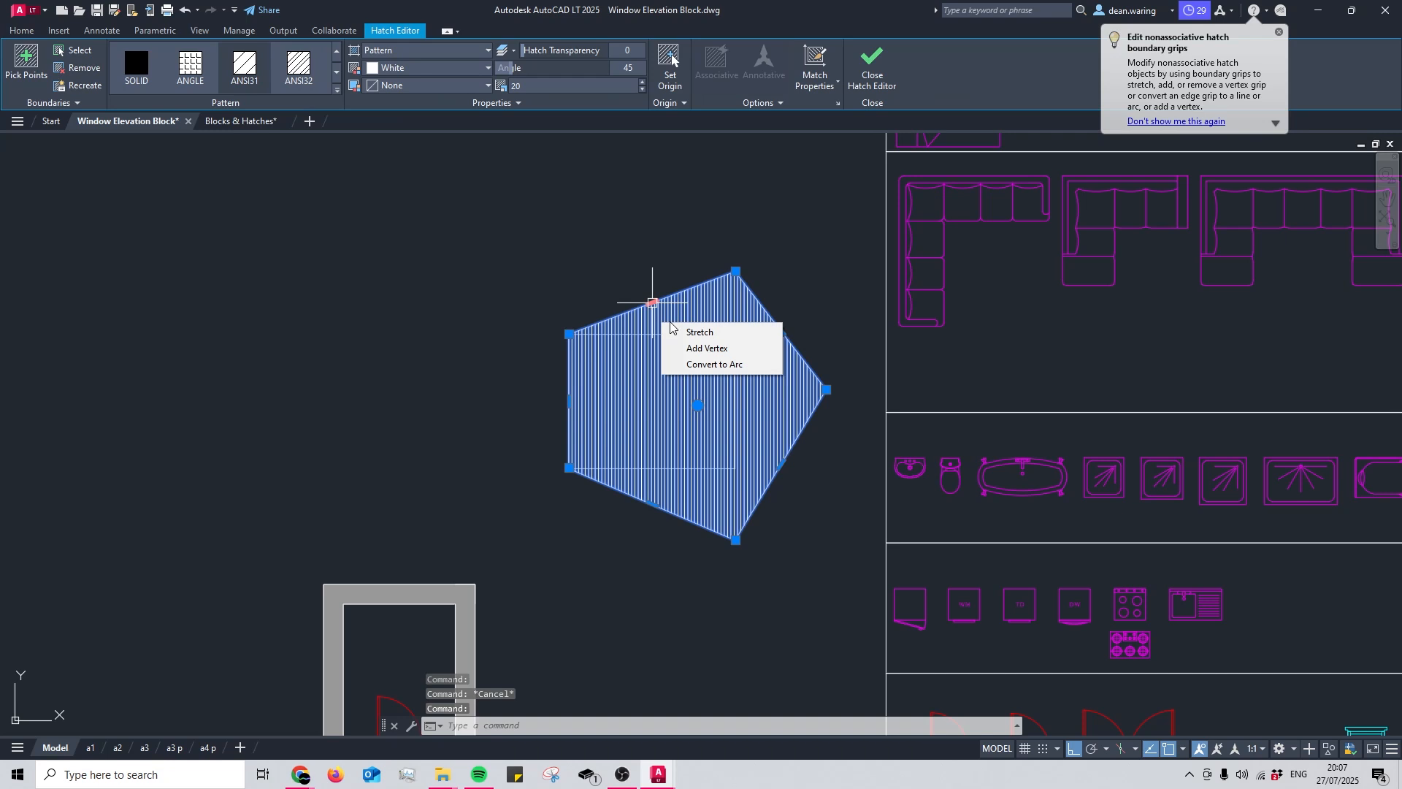
click(670, 326)
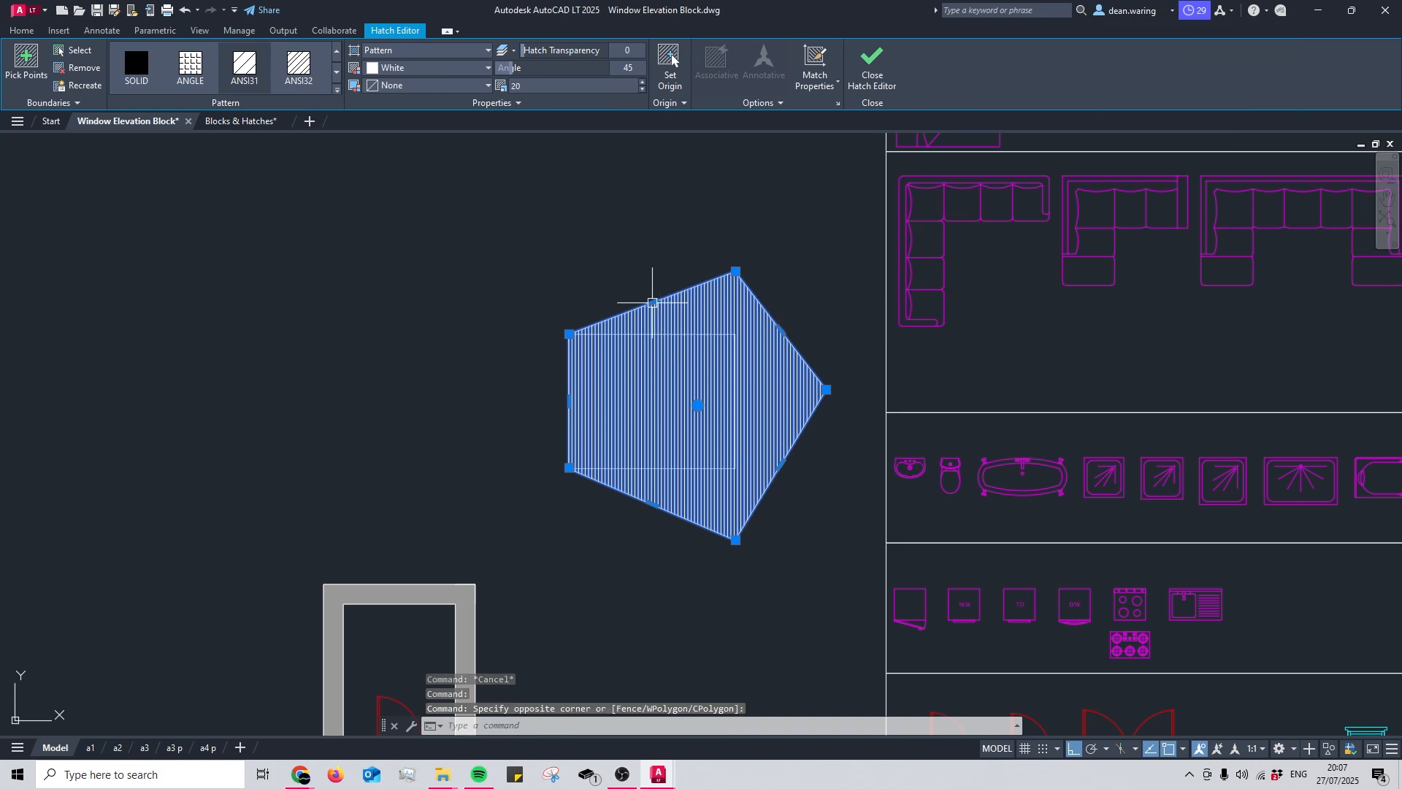
click(652, 302)
mouse_move(652, 302)
click(703, 359)
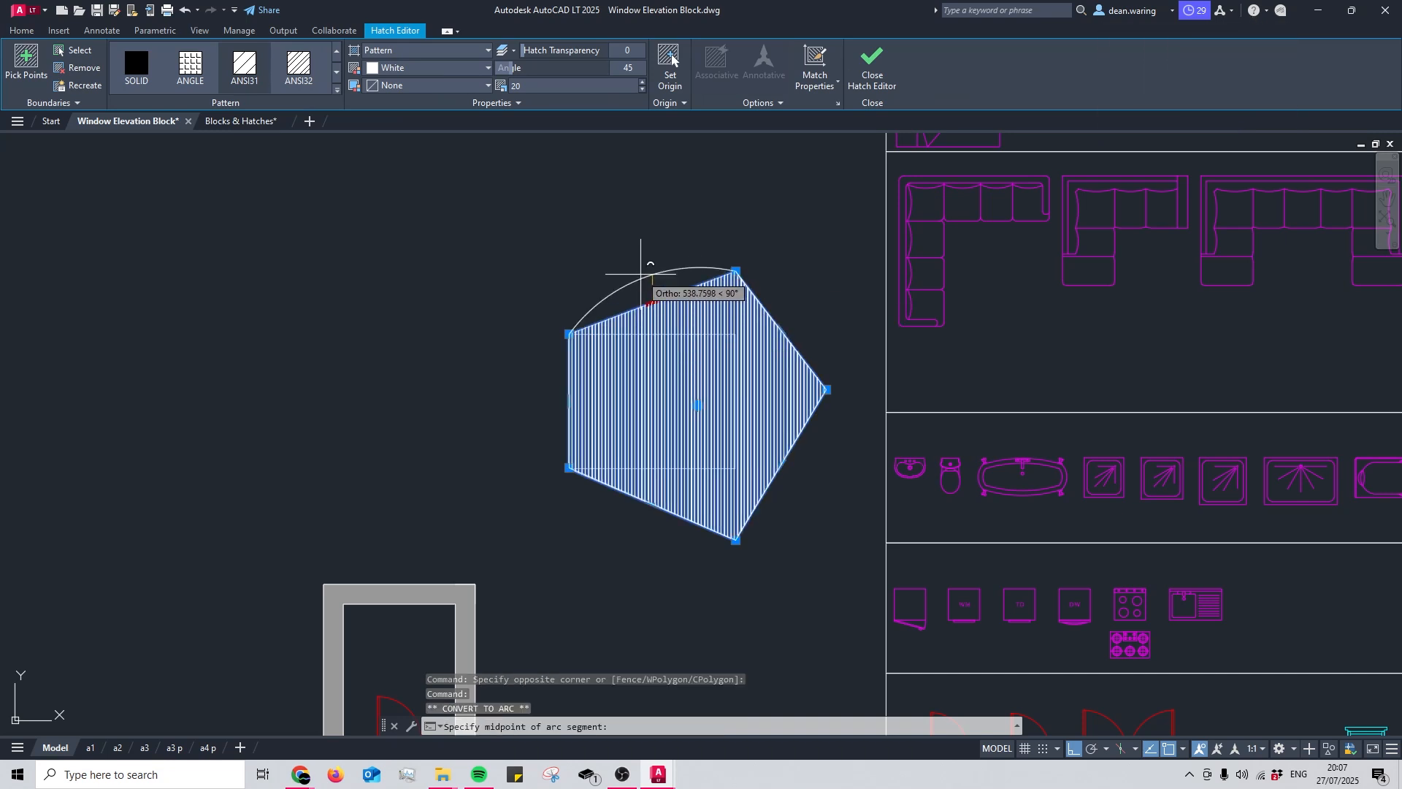
click(641, 275)
middle_drag(664, 345, 646, 285)
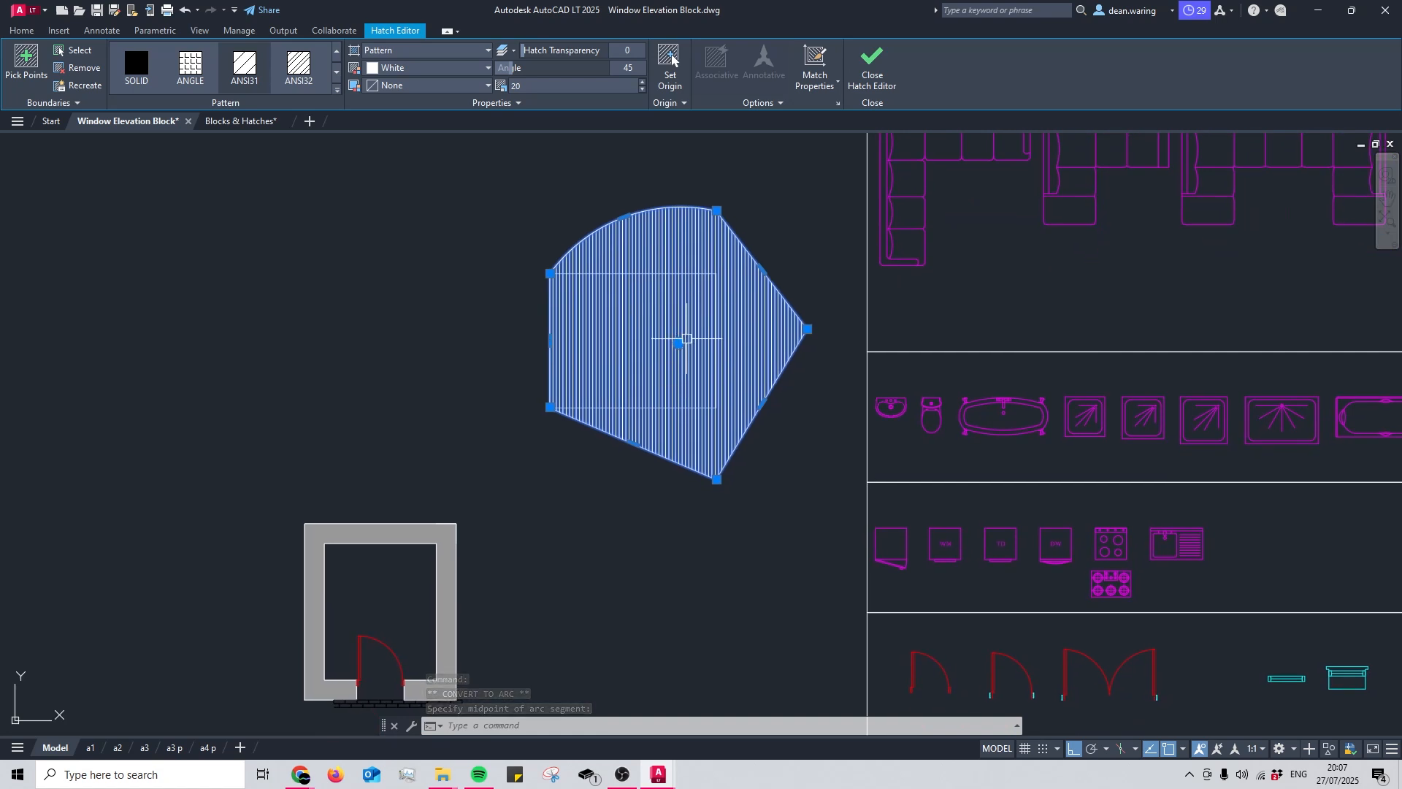
key(Escape)
middle_drag(728, 353, 663, 316)
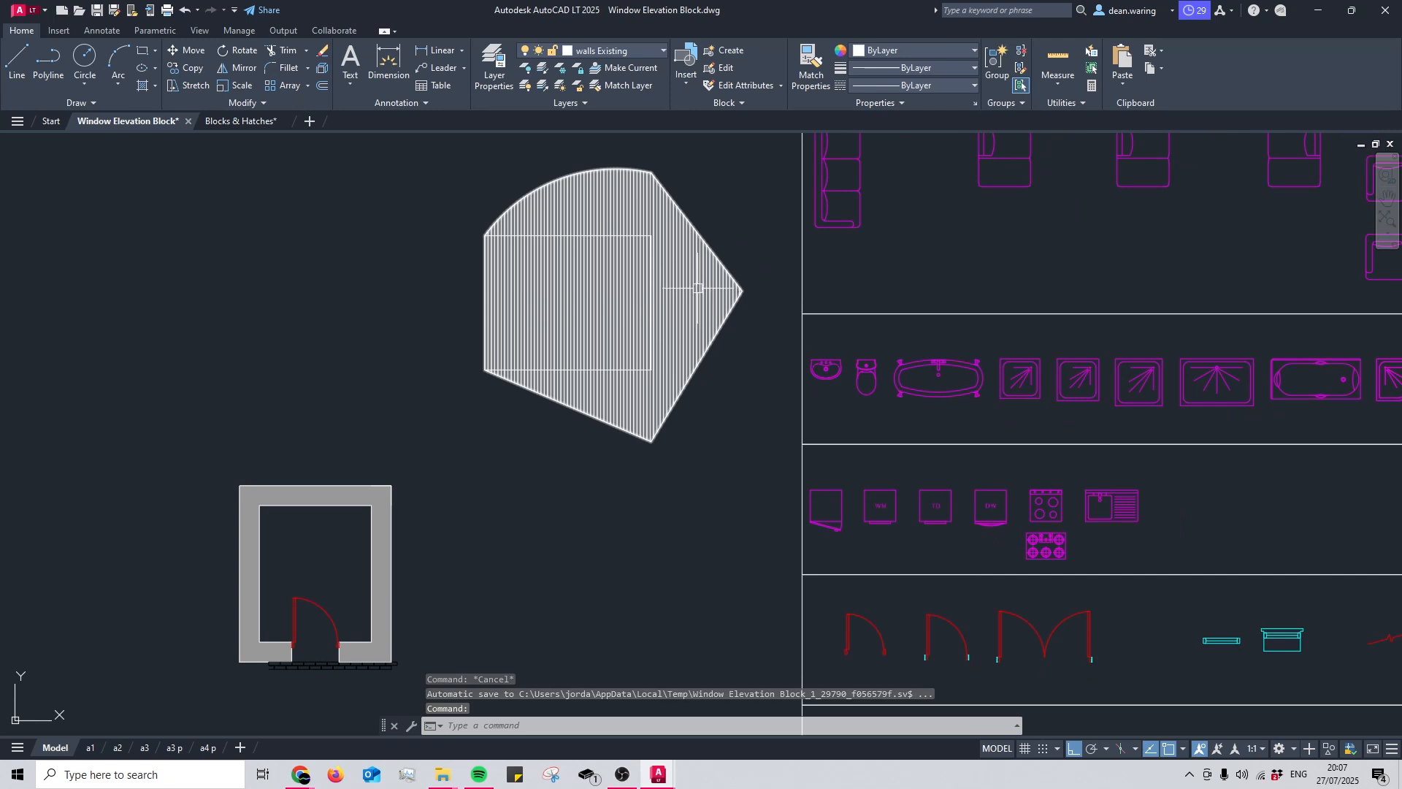
middle_drag(663, 271, 664, 279)
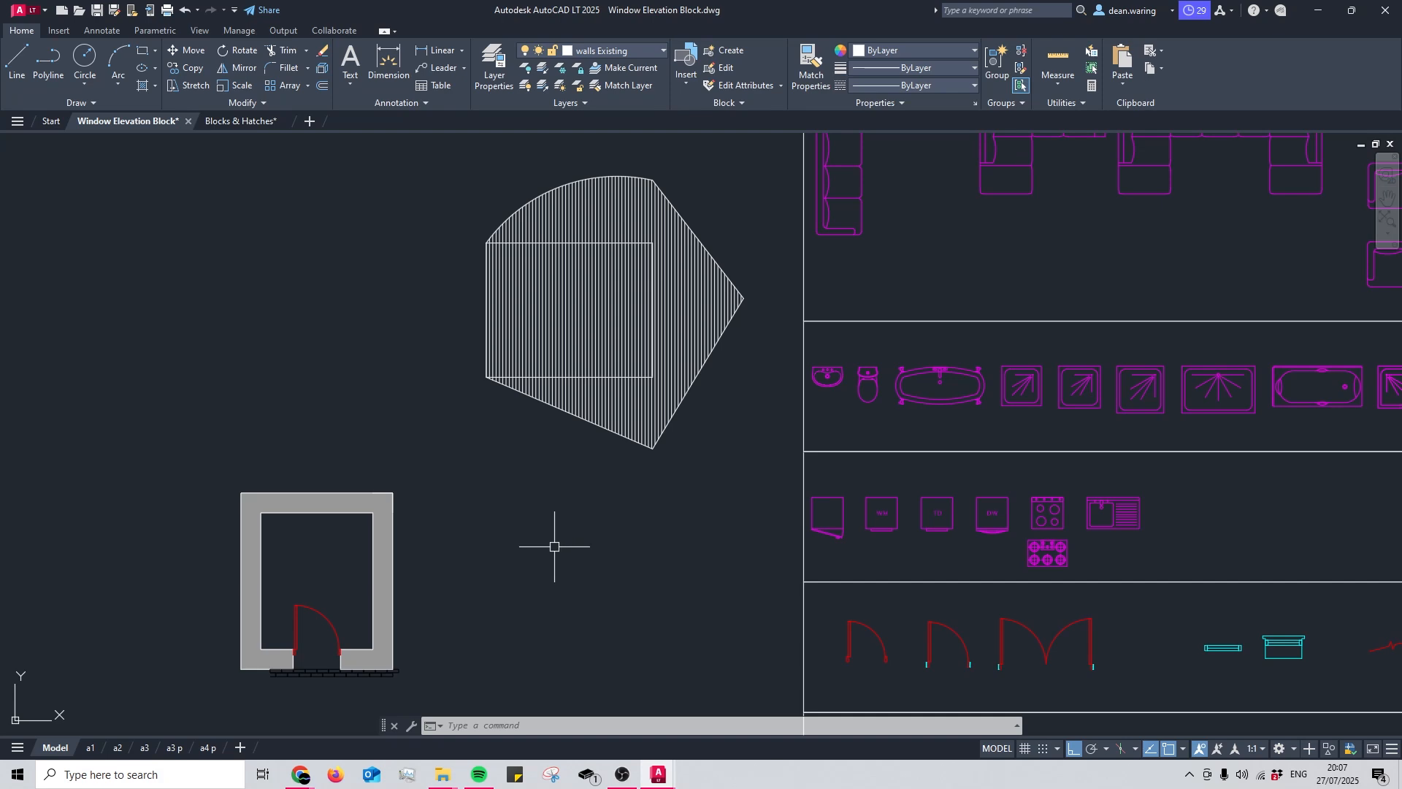
middle_drag(554, 546, 543, 484)
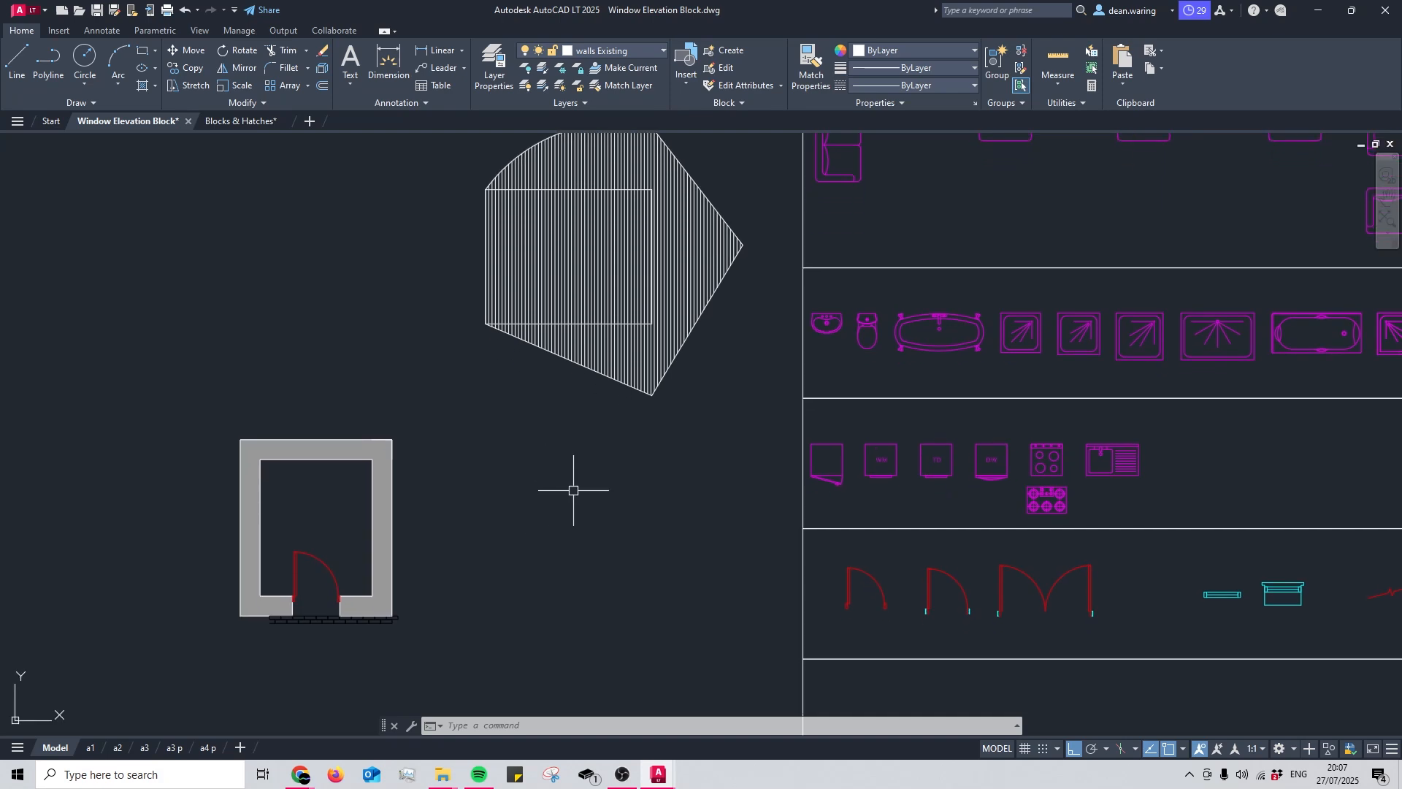